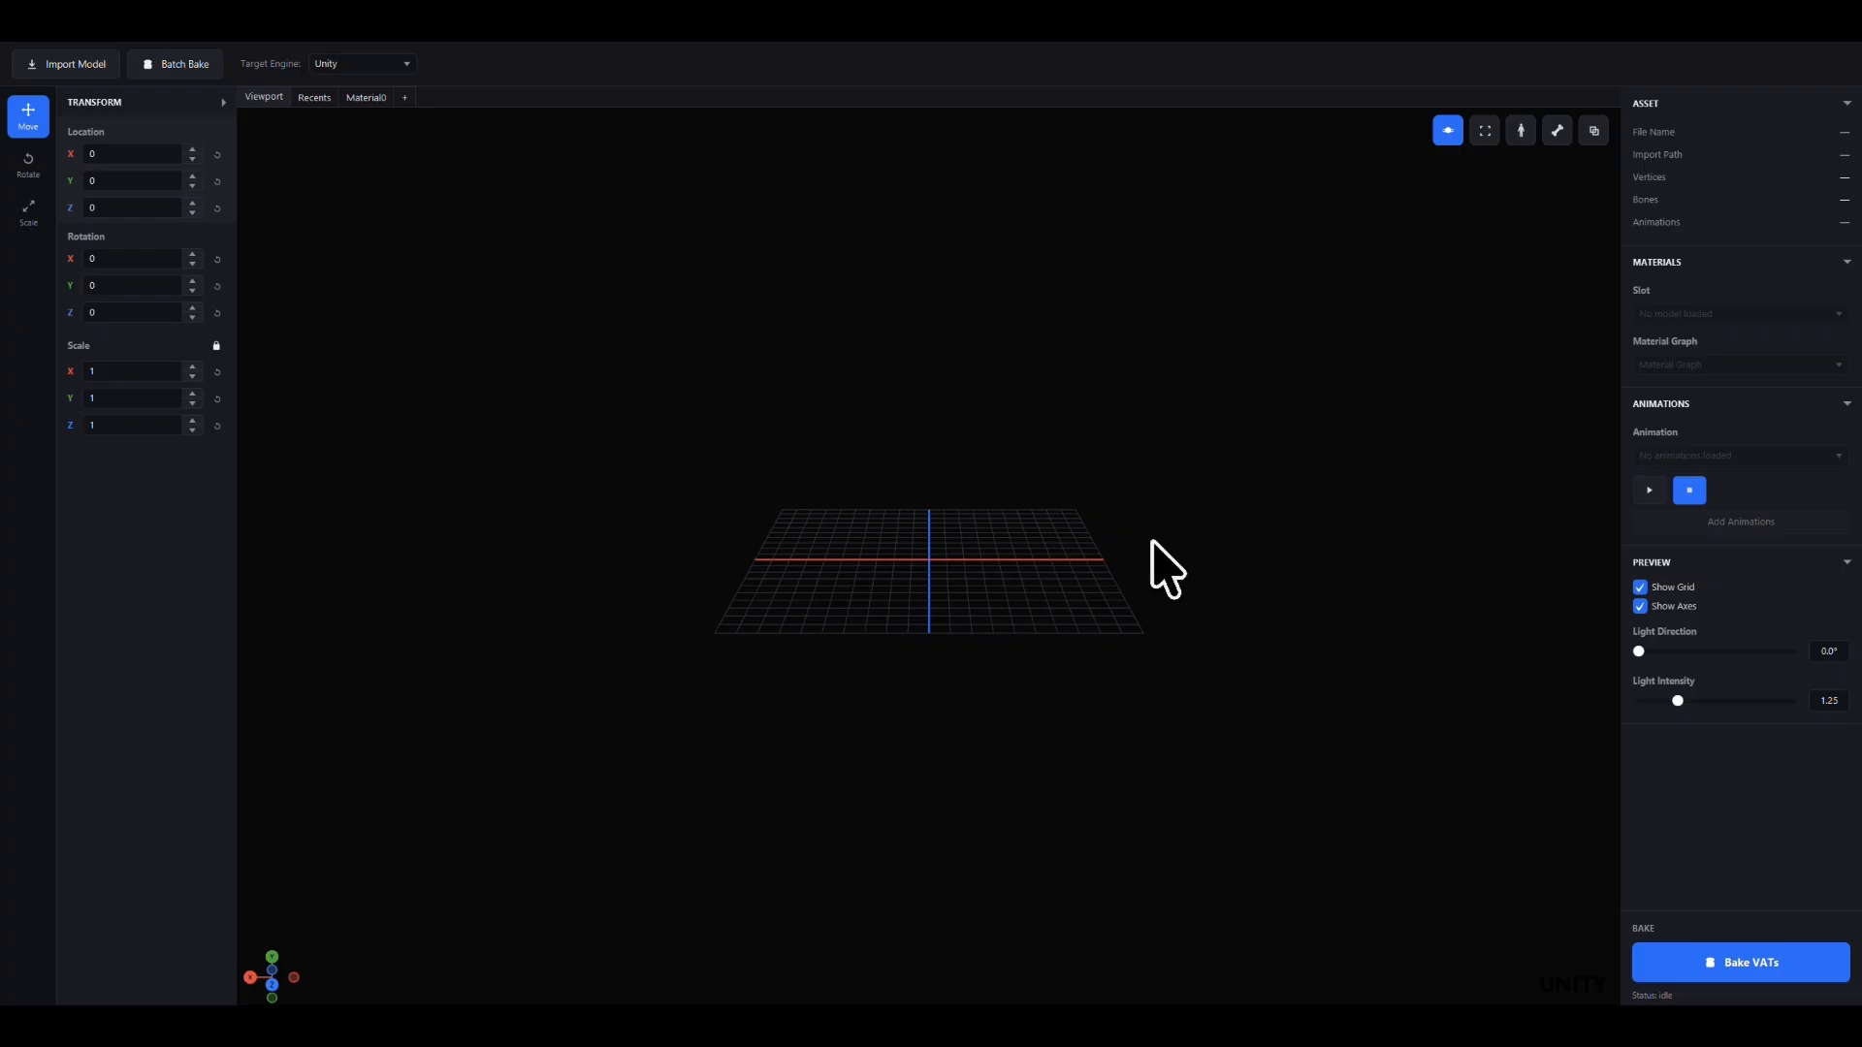
- Set the target engine to Unity and import the SKM_OdinDinDinDun mesh together with its Attack, Idle and Walk animation files
{"action": "left_click", "coordinate": [344, 64]}
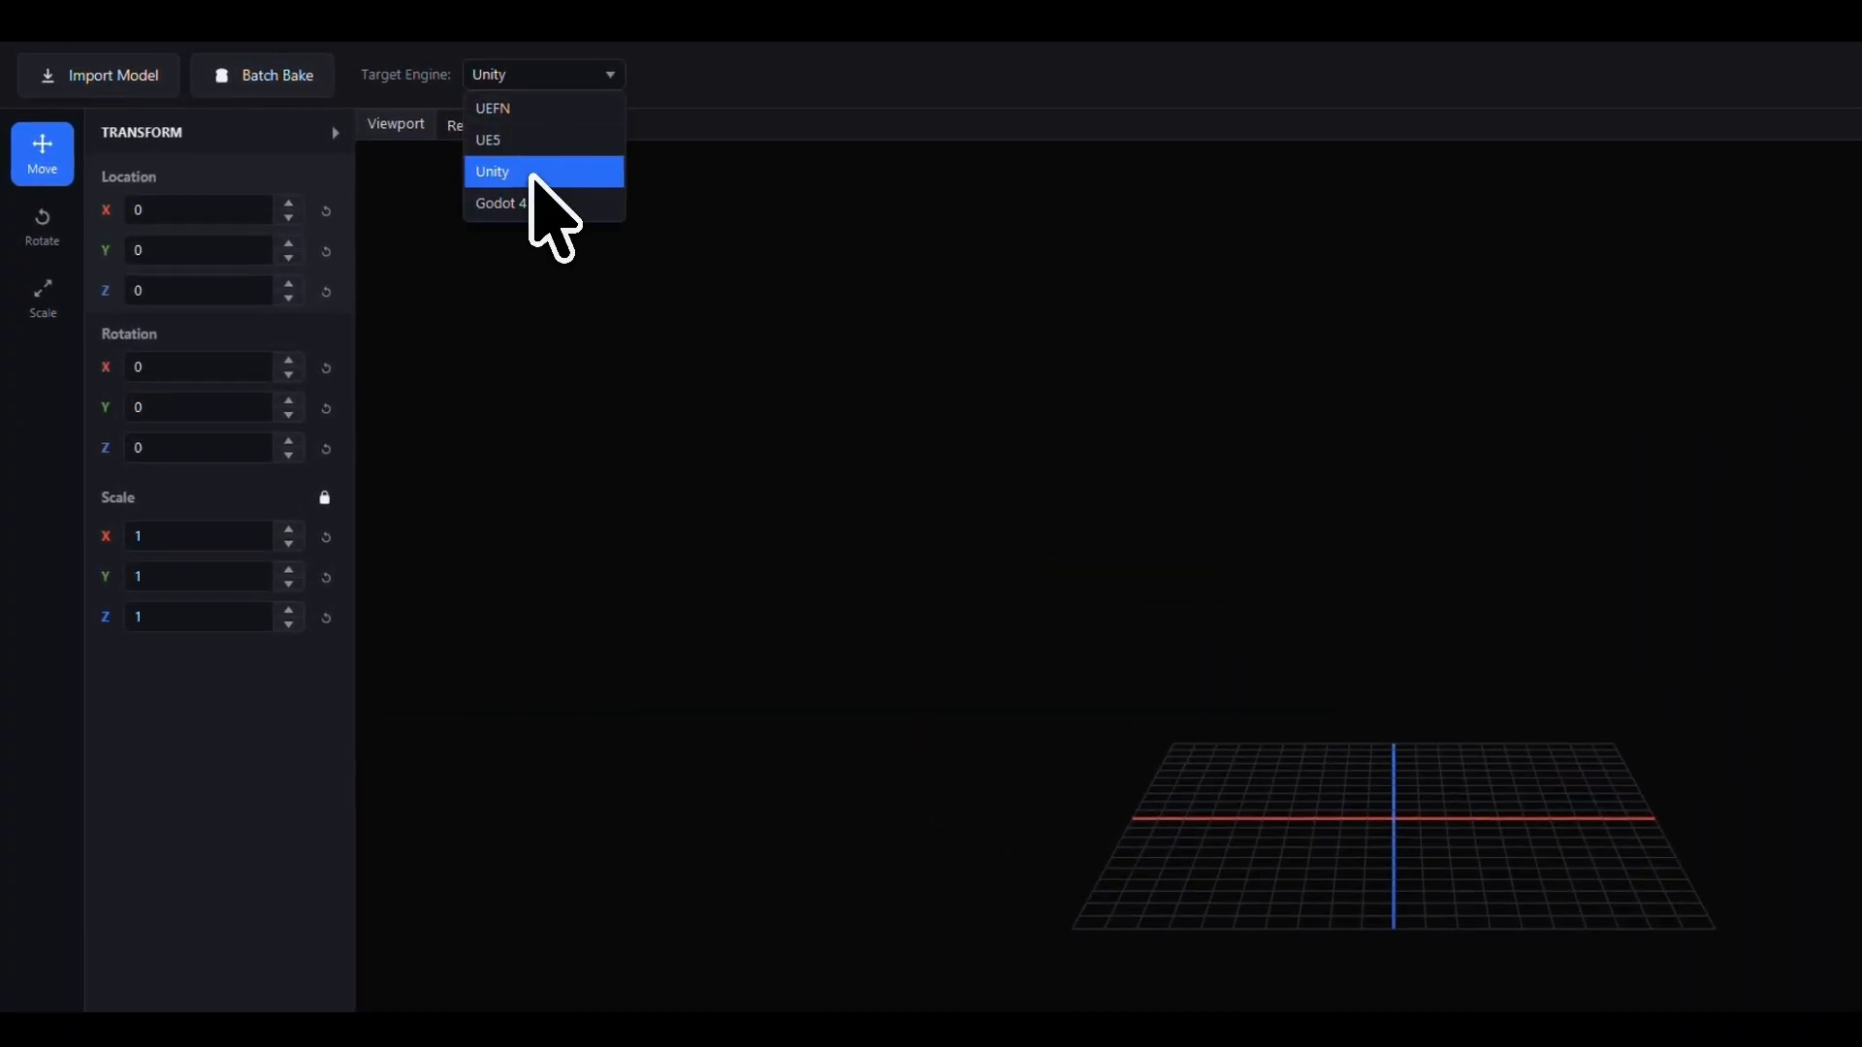
{"action": "left_click", "coordinate": [535, 177]}
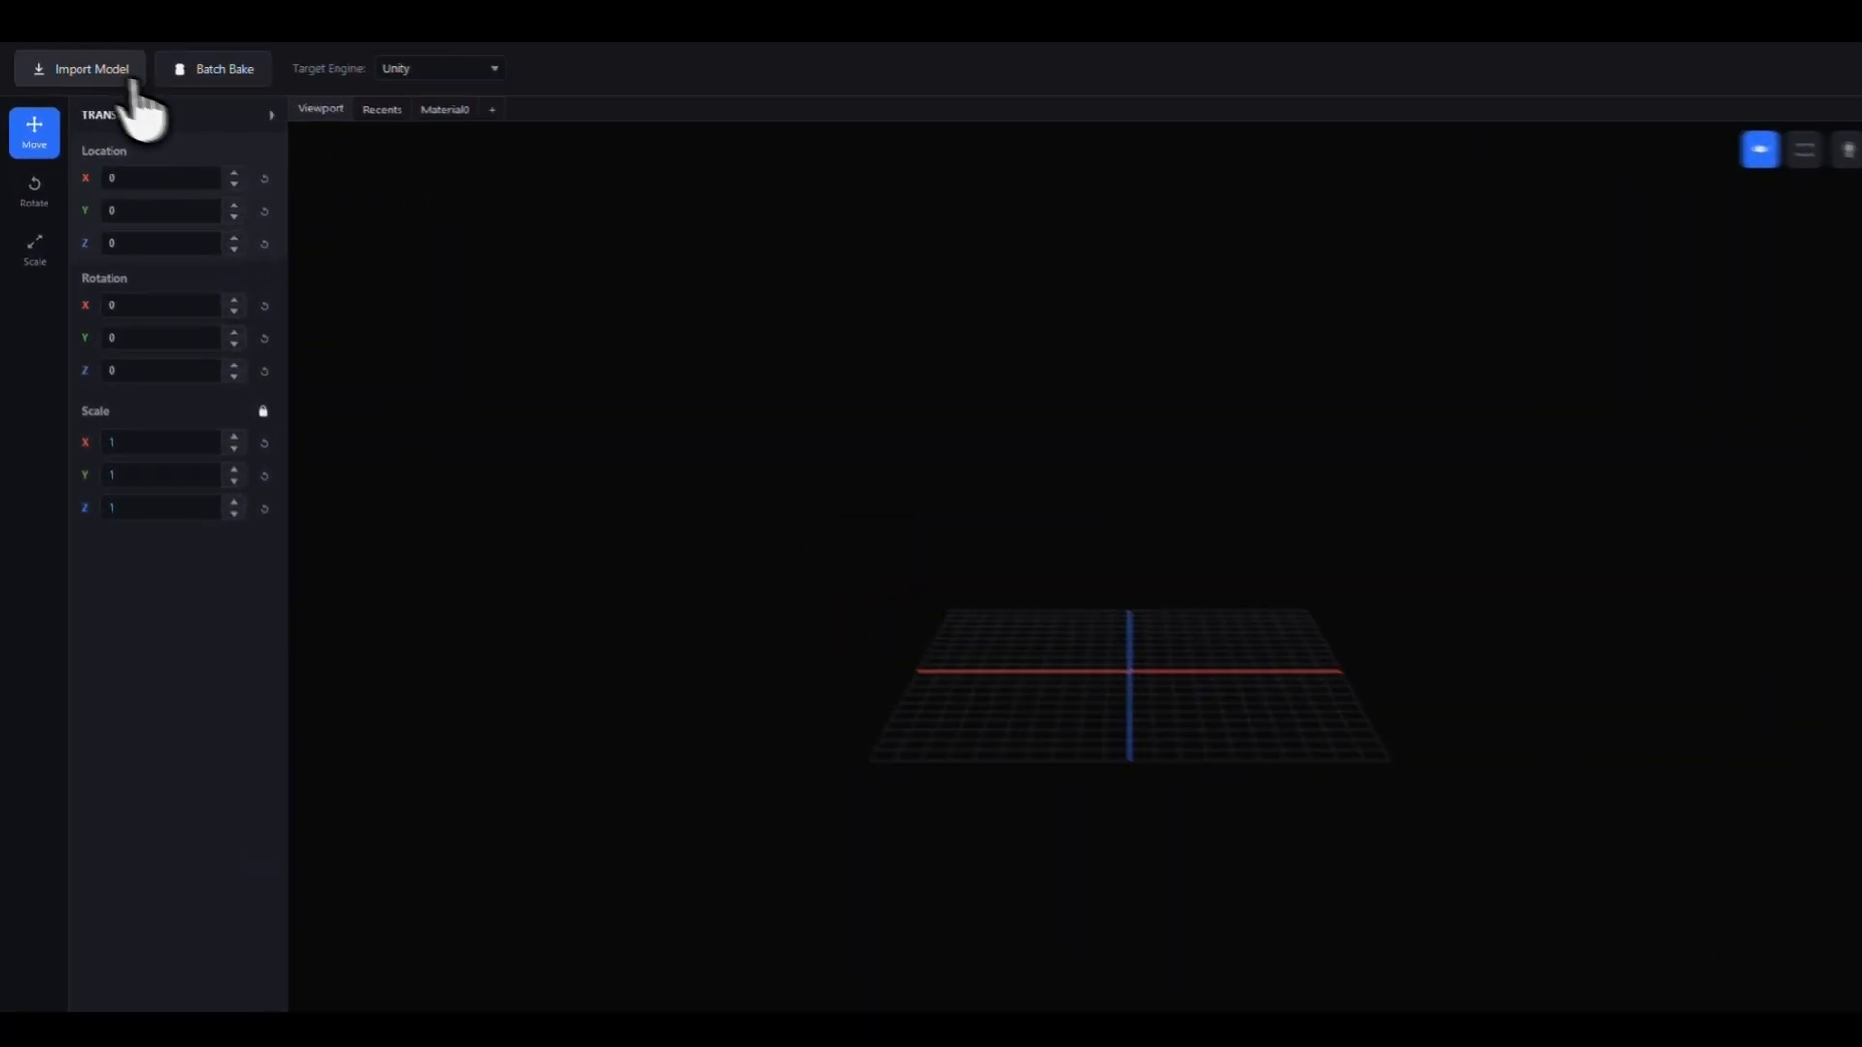
{"action": "left_click", "coordinate": [133, 82]}
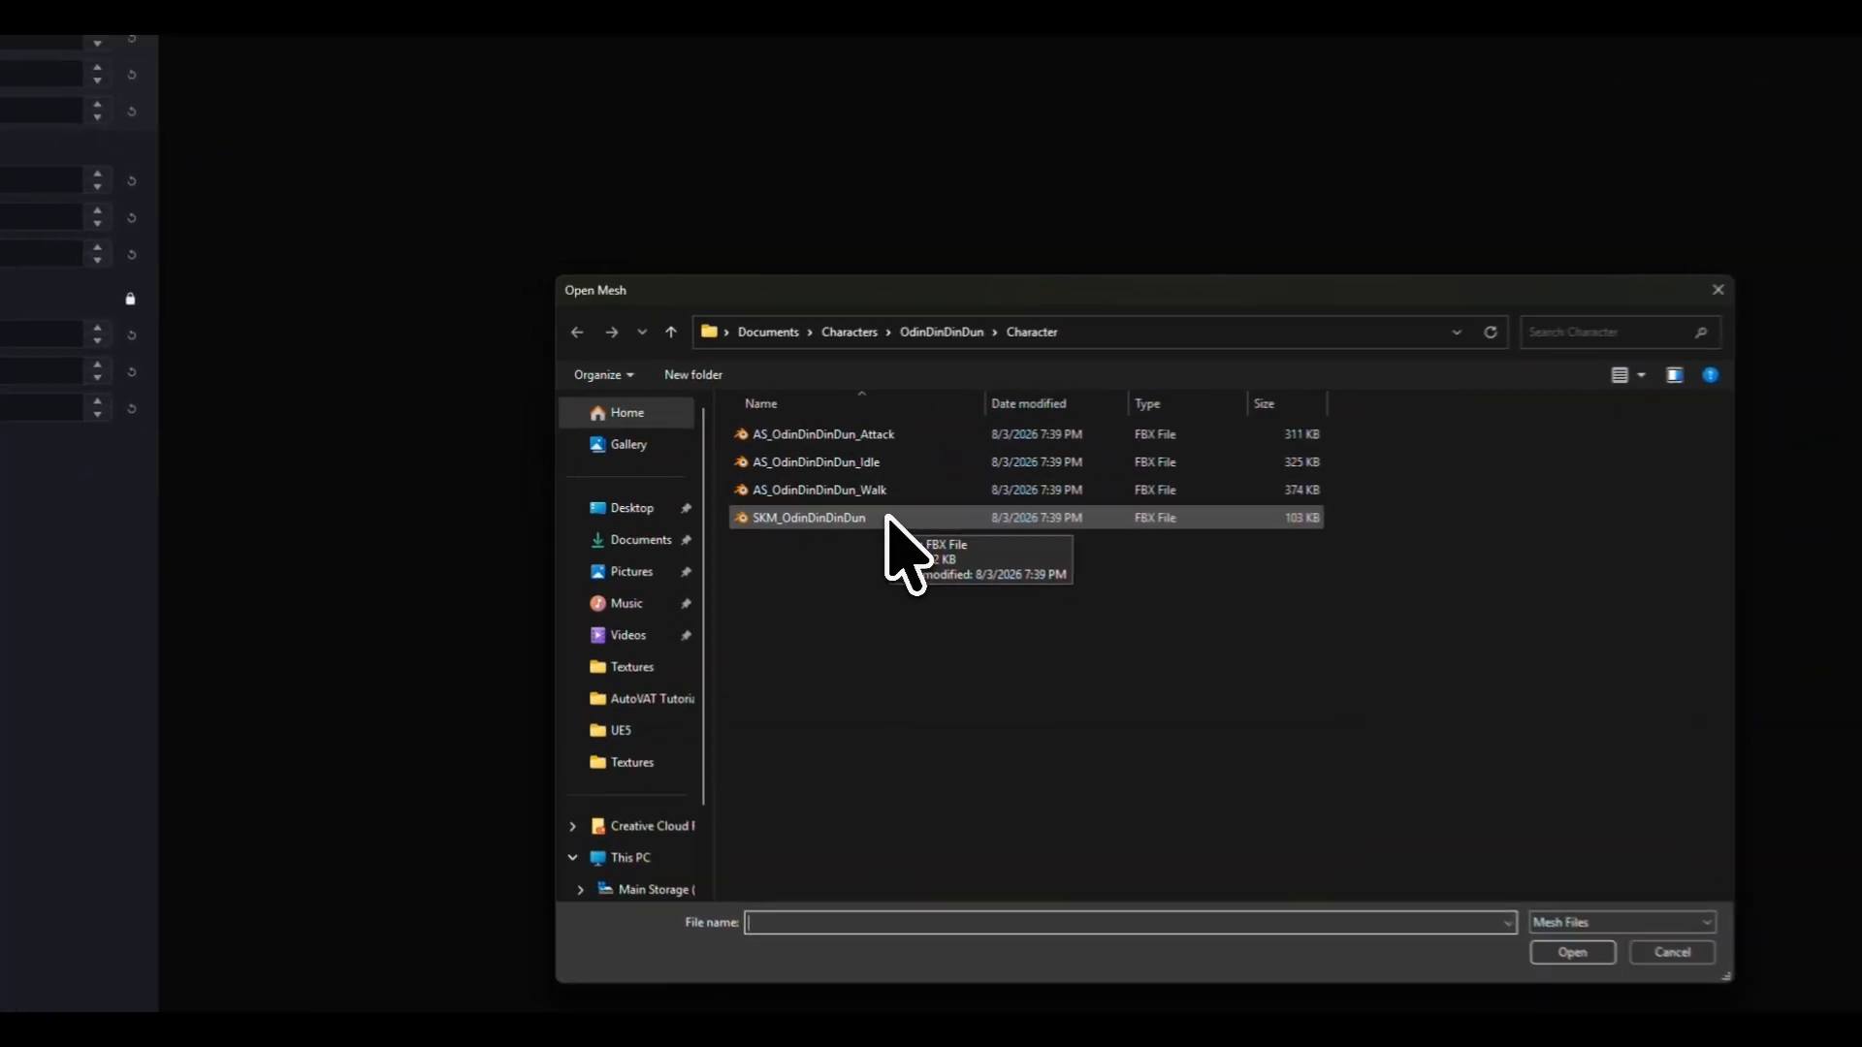
{"action": "left_click", "coordinate": [770, 506]}
{"action": "left_click", "coordinate": [774, 445], "text": "shift"}
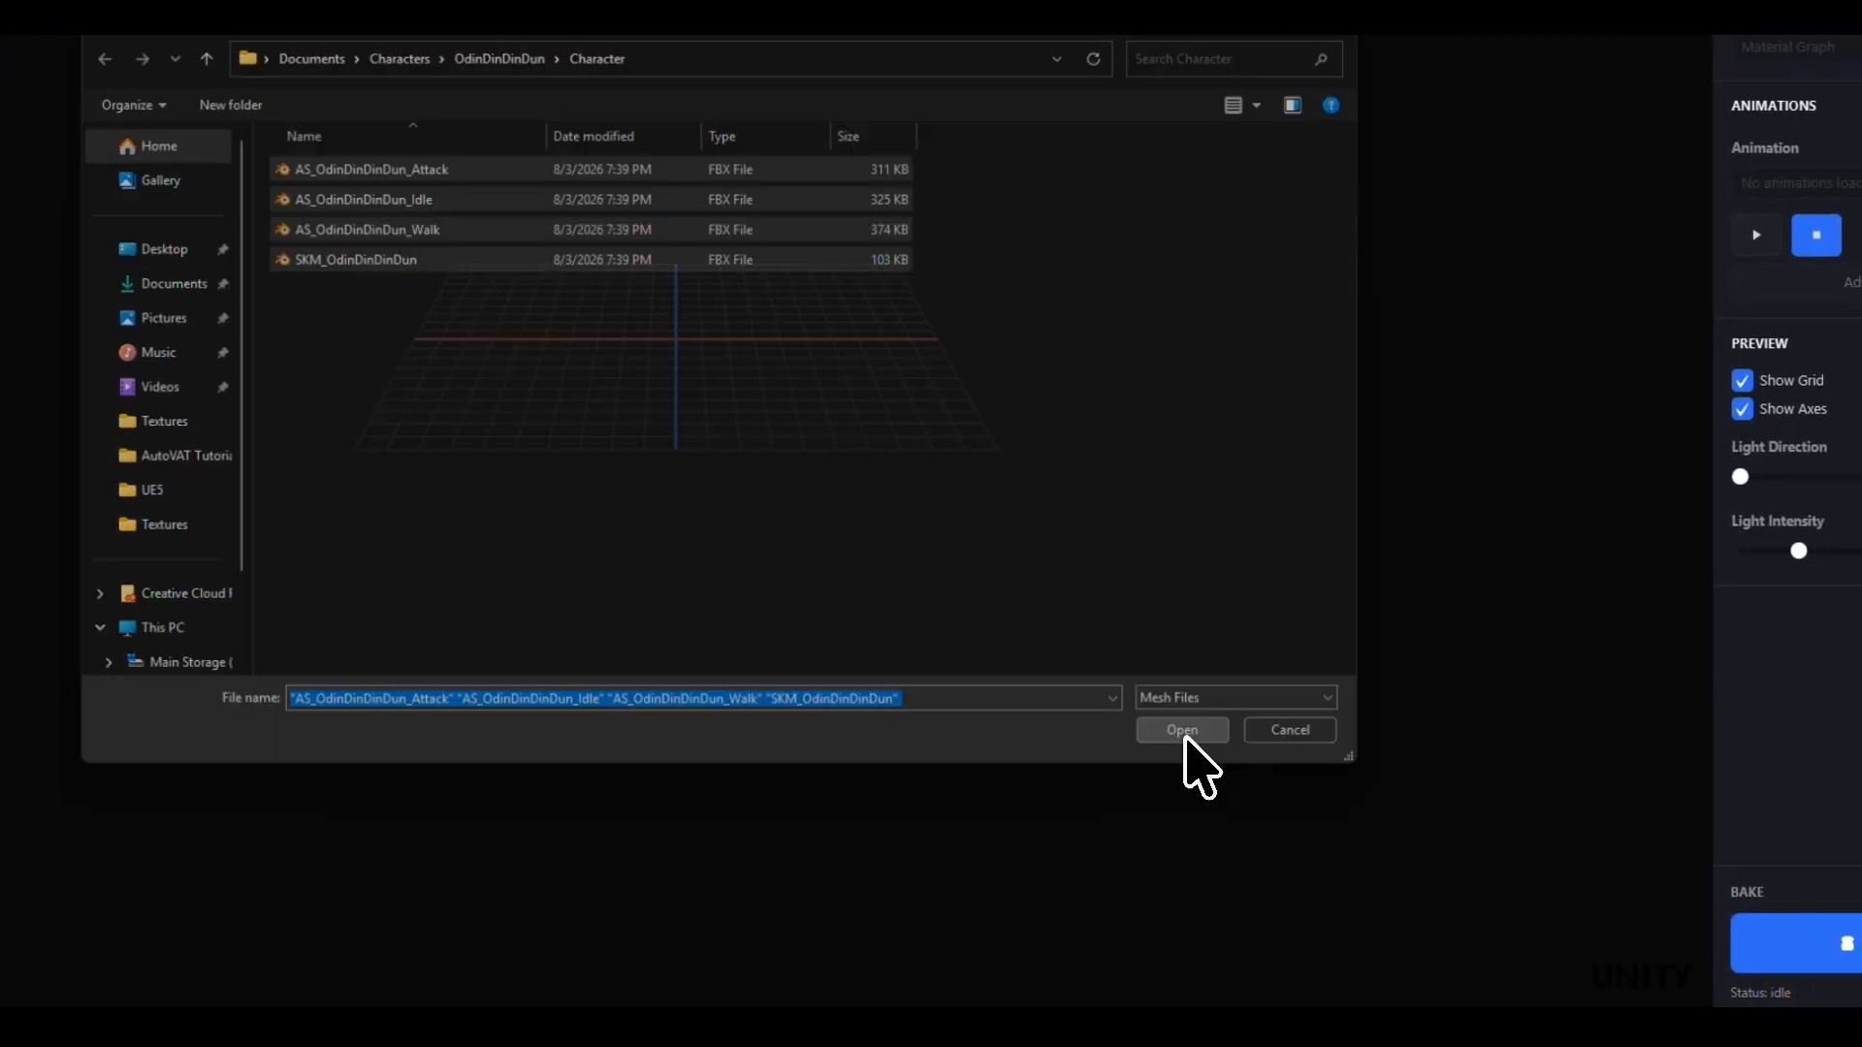
{"action": "left_click", "coordinate": [1682, 998]}
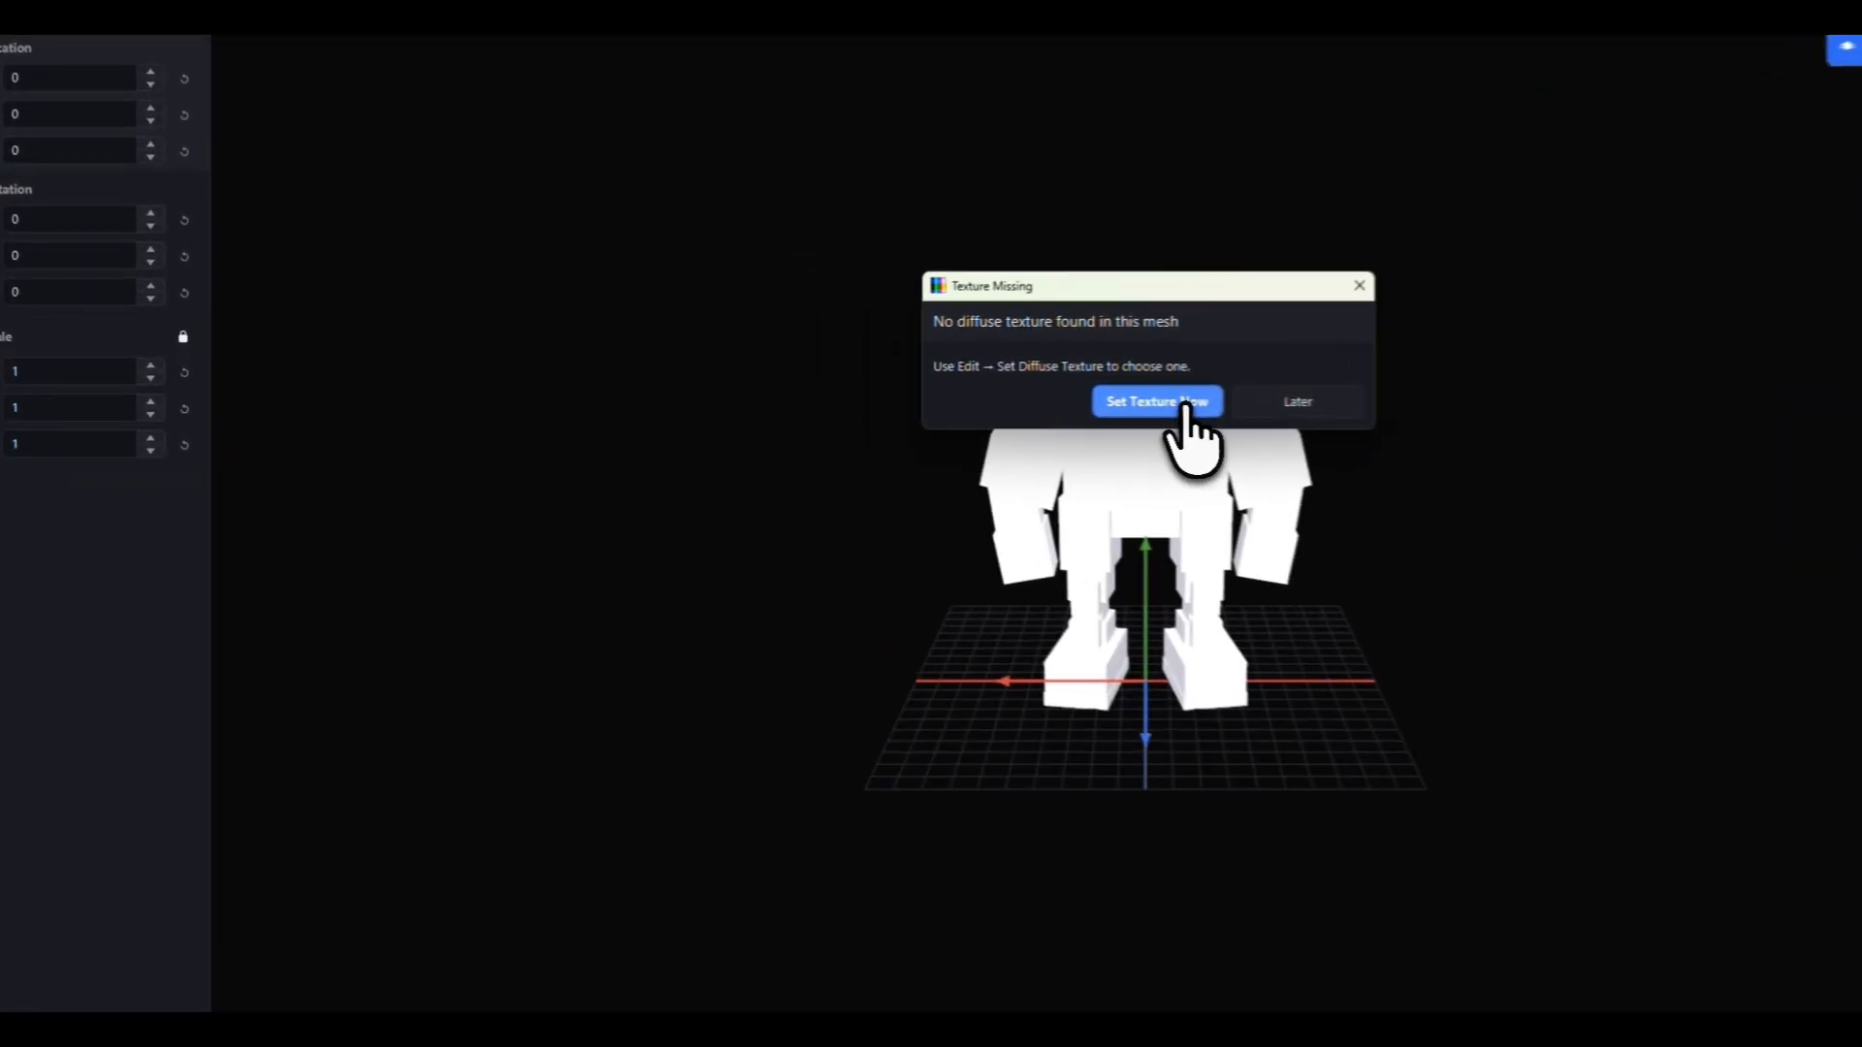
- Set the missing diffuse texture to T_OdinDinDinDun from the character's Textures folder
{"action": "left_click", "coordinate": [937, 394]}
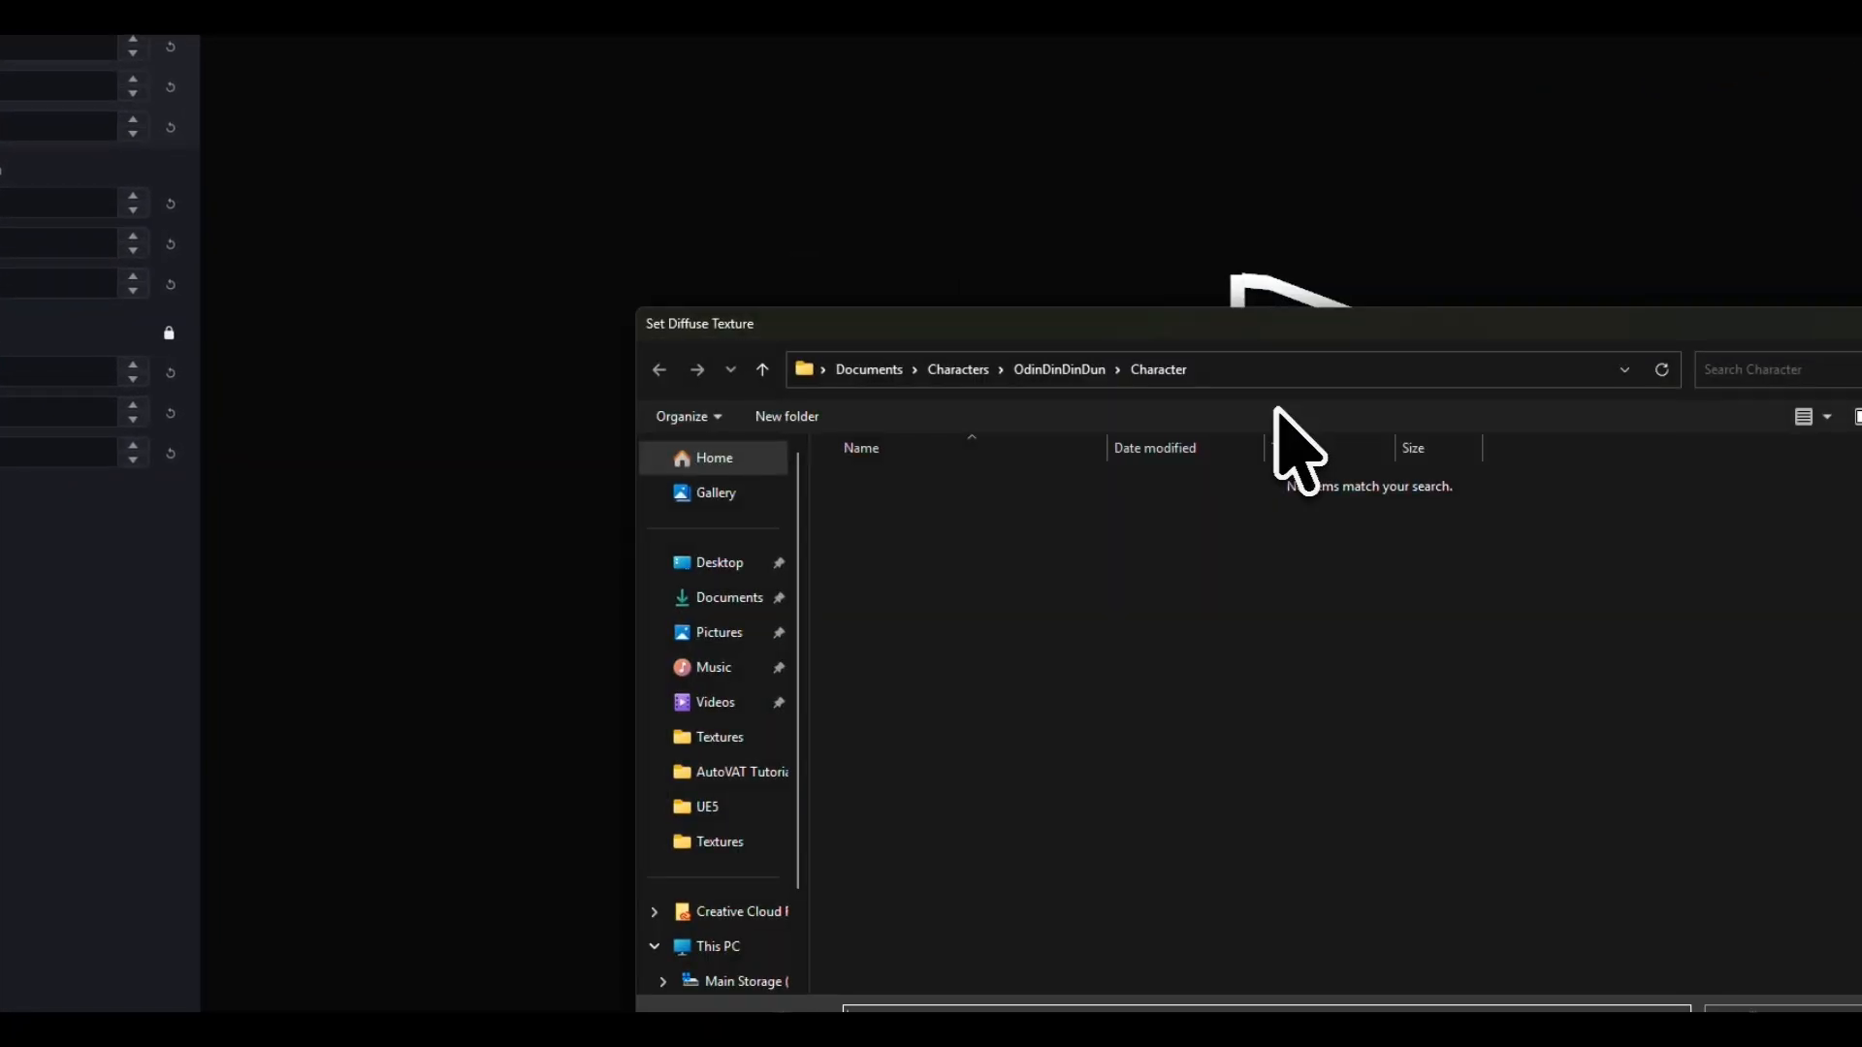
{"action": "left_click", "coordinate": [1062, 370]}
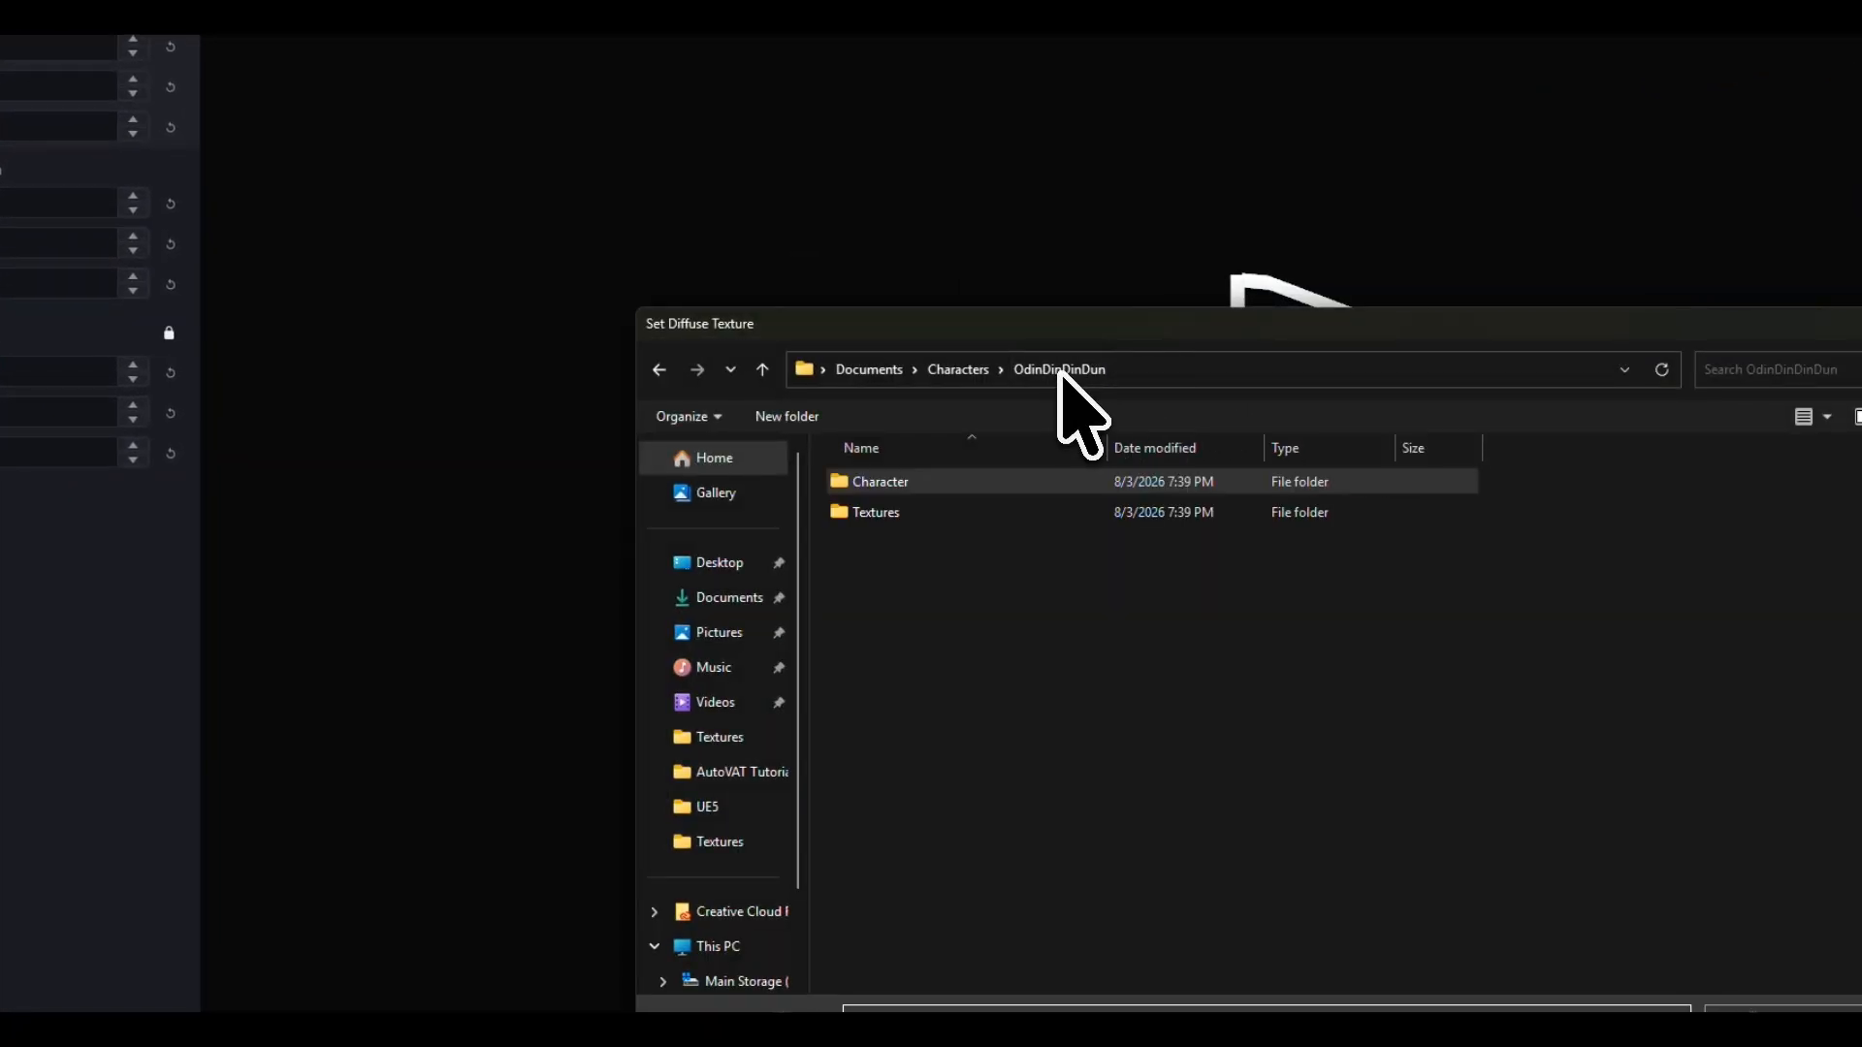
{"action": "double_click", "coordinate": [931, 517]}
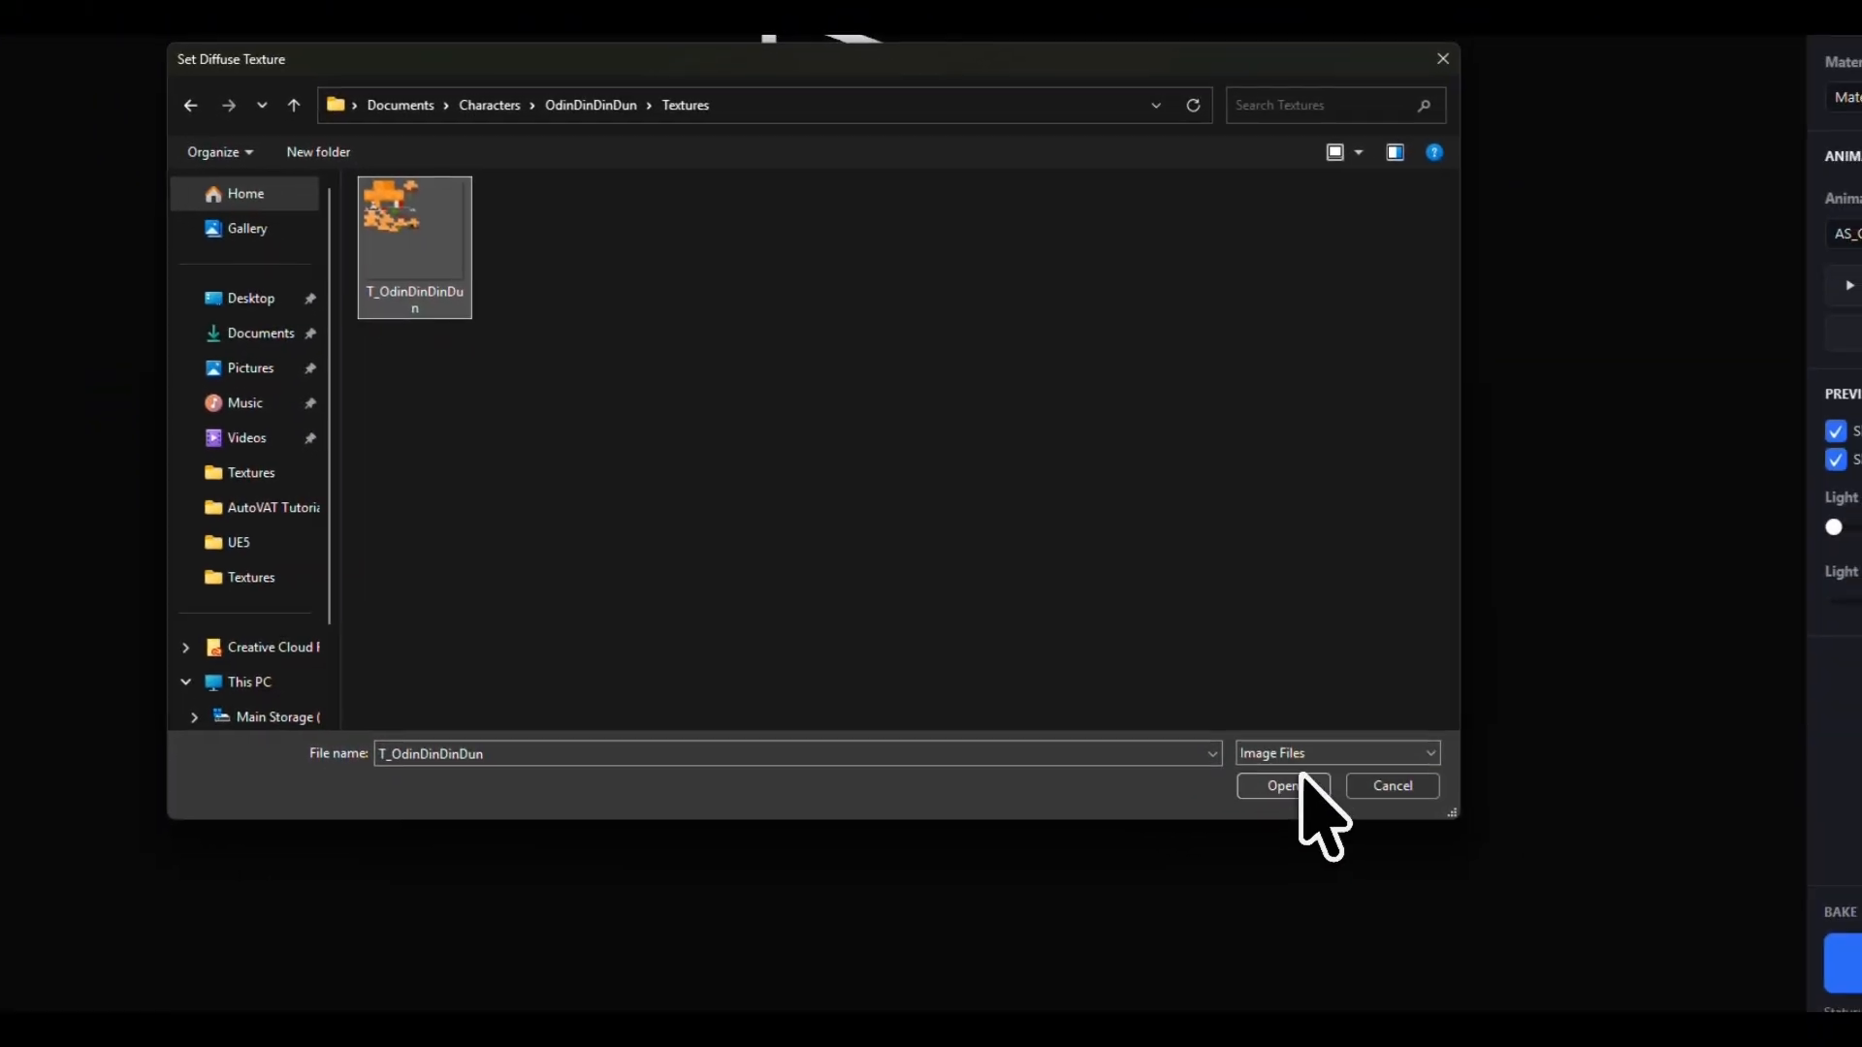
{"action": "left_click", "coordinate": [1459, 868]}
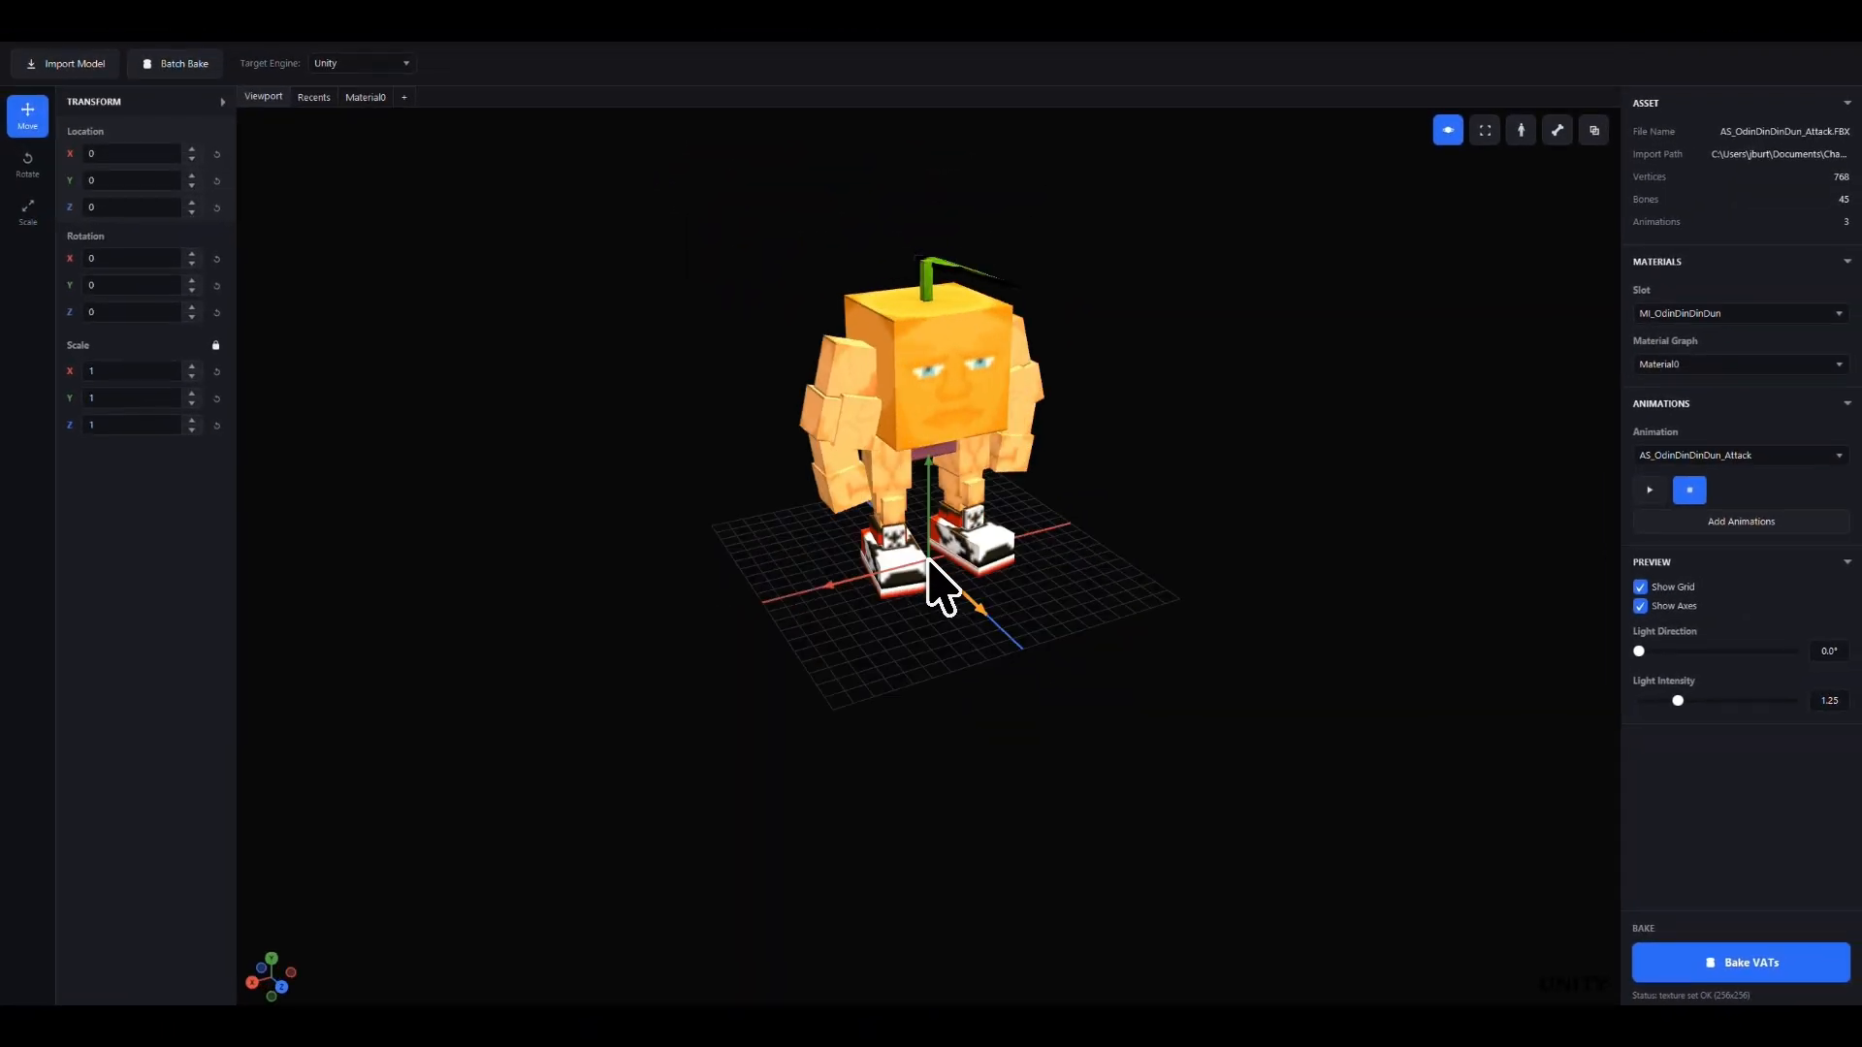
- In the Material0 graph, connect the texture sample's Alpha to Opacity Mask and set its filter to Nearest
{"action": "left_click", "coordinate": [365, 97]}
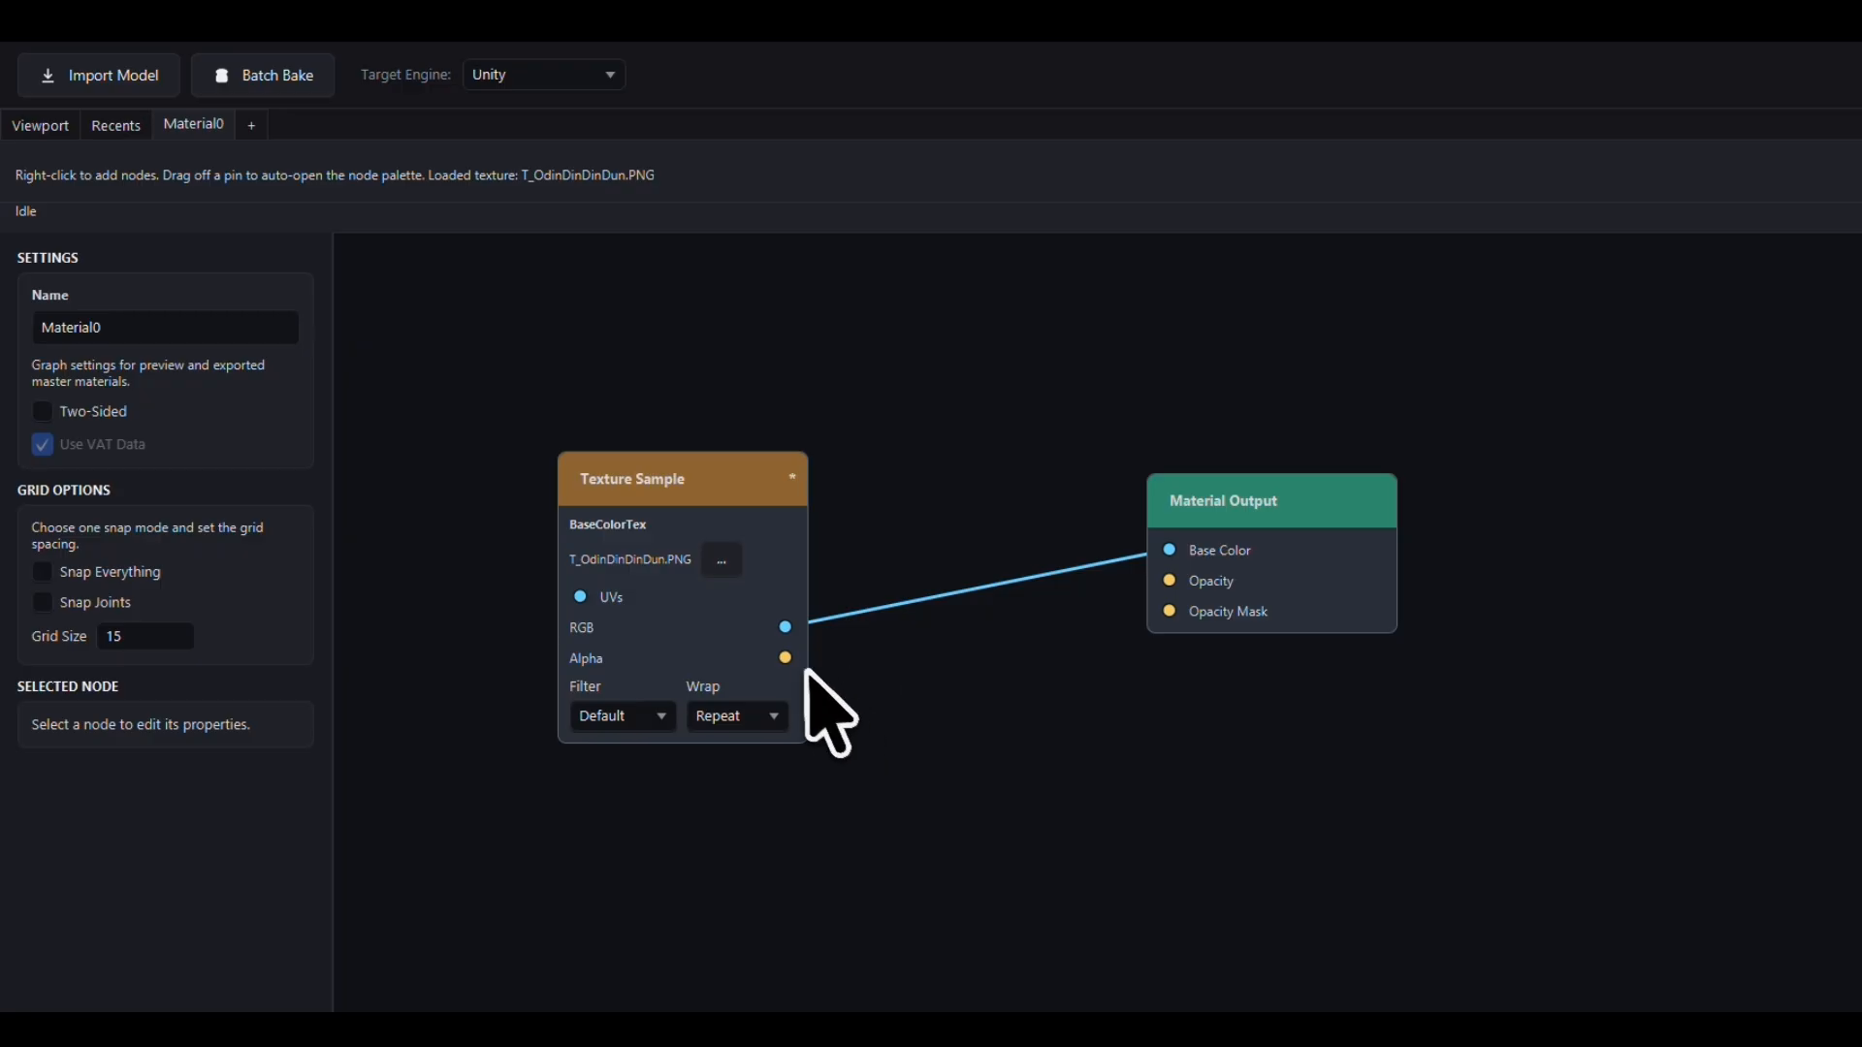
{"action": "left_click_drag", "start_coordinate": [786, 659], "coordinate": [1170, 612]}
{"action": "left_click", "coordinate": [650, 717]}
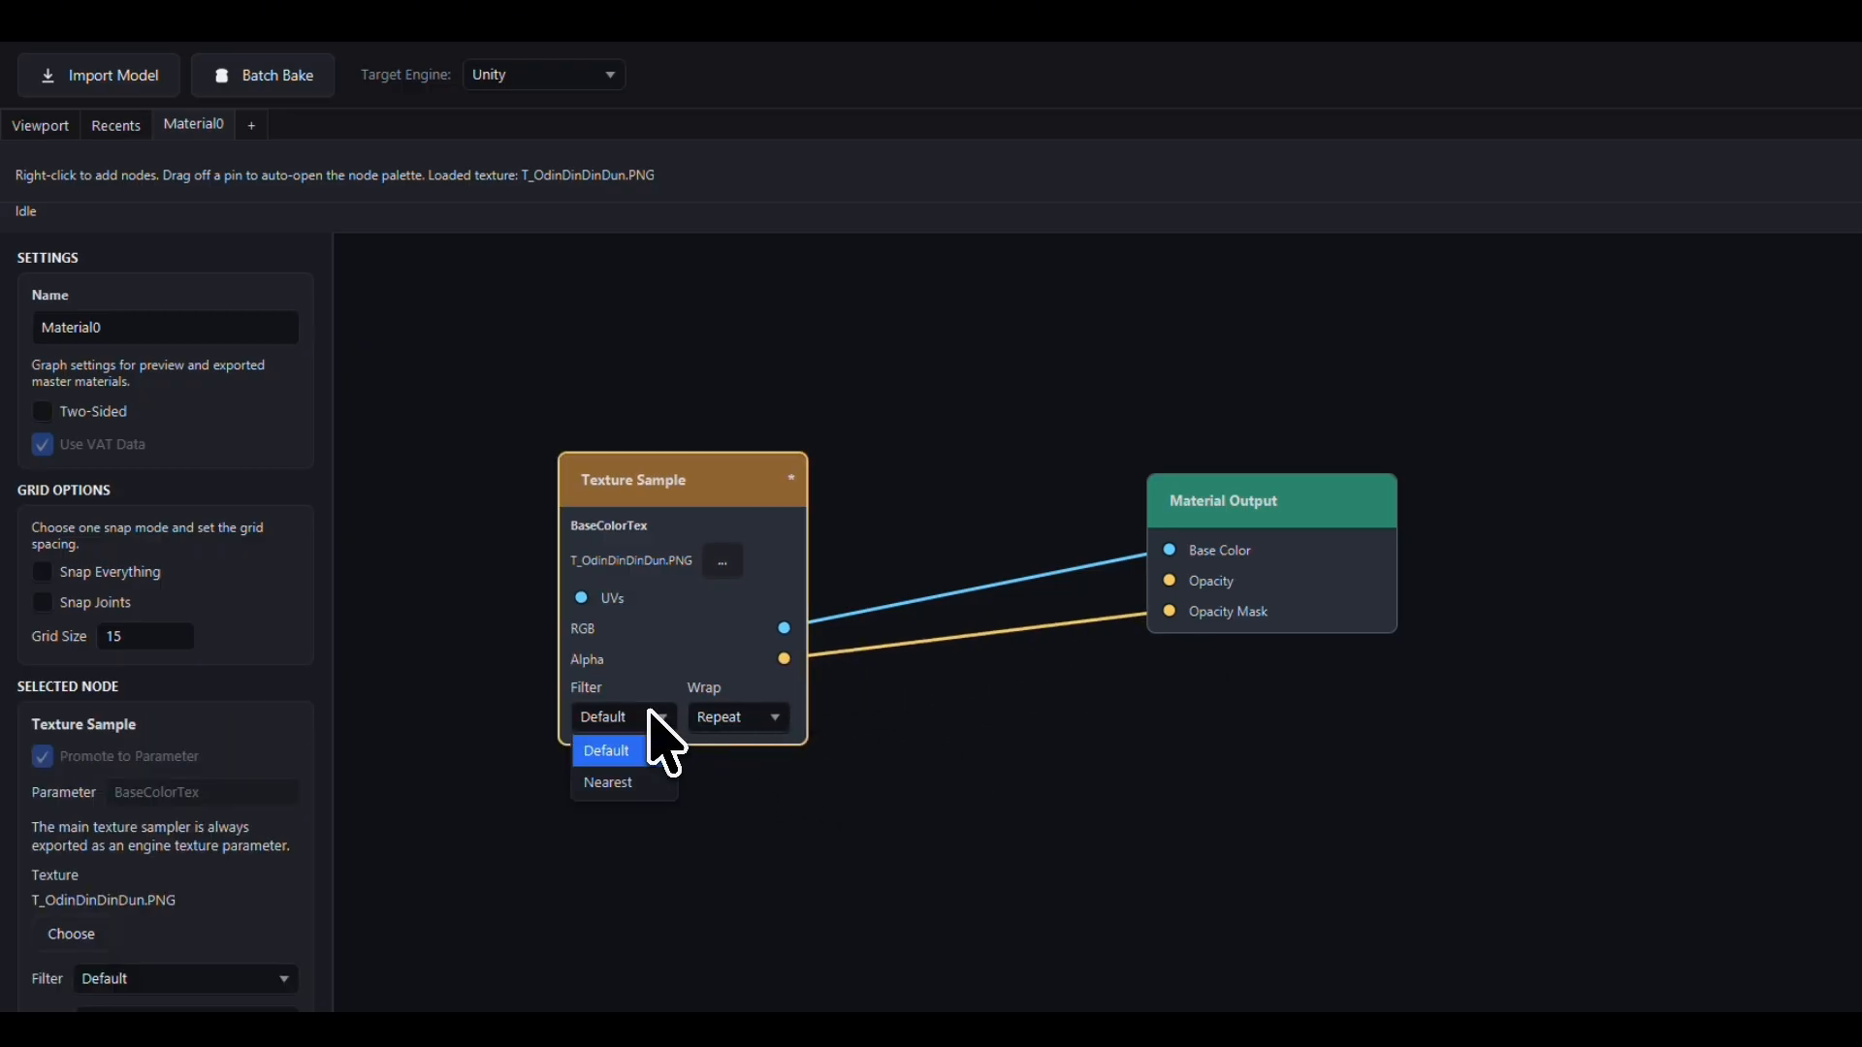
{"action": "left_click", "coordinate": [642, 782]}
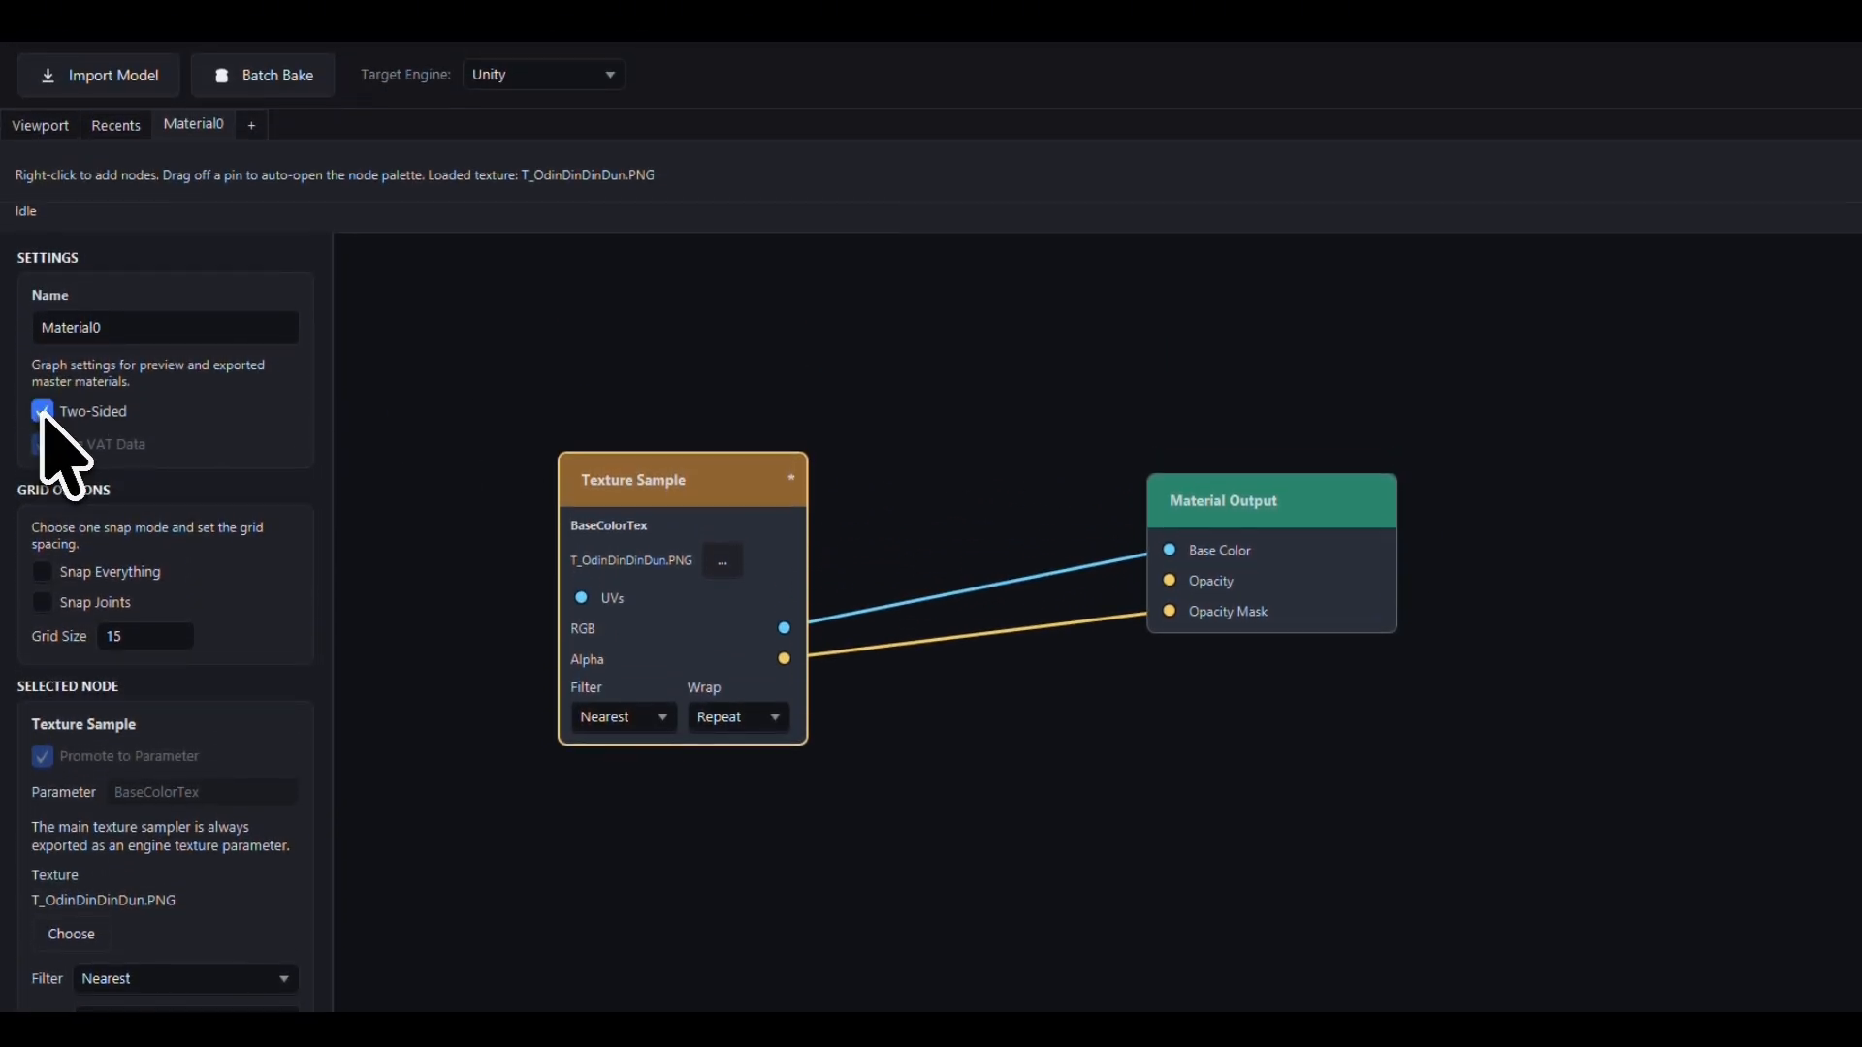
- Make Material0 two-sided and compile it onto the character in the viewport
{"action": "left_click", "coordinate": [1817, 130]}
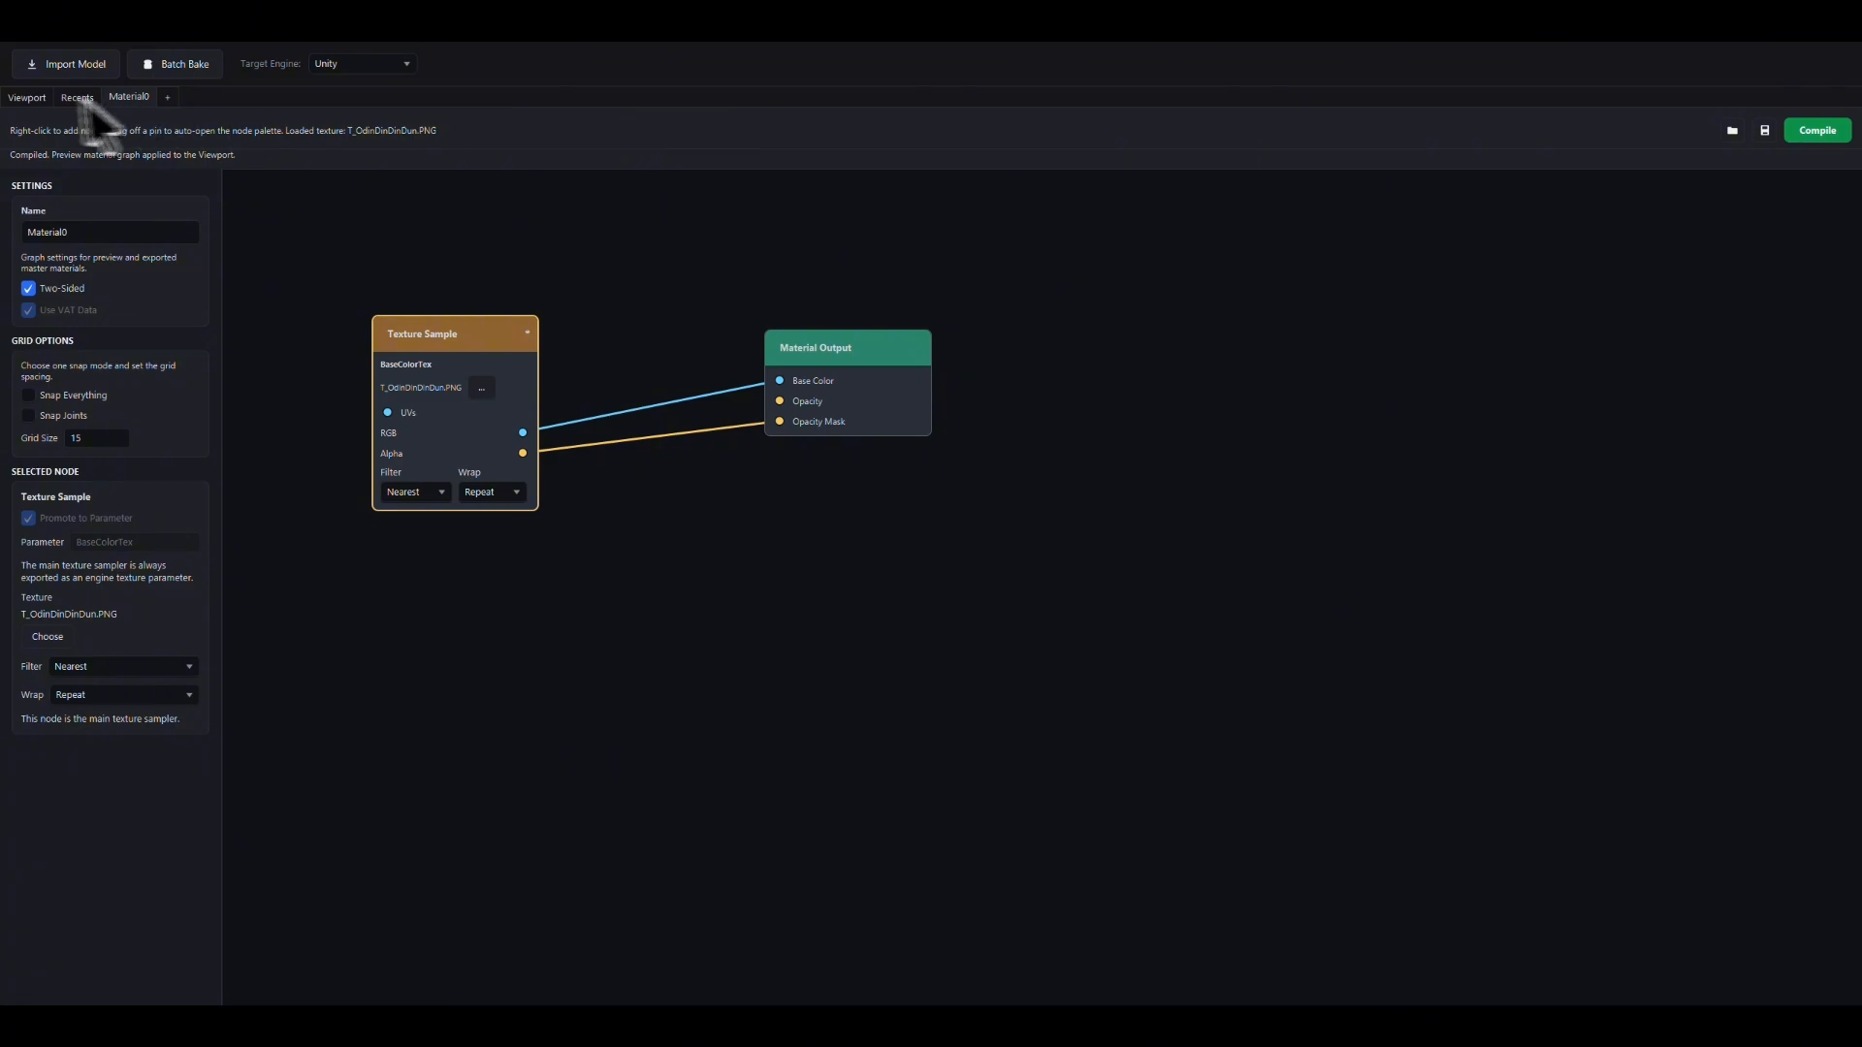
{"action": "left_click", "coordinate": [27, 97]}
{"action": "middle_click_drag", "start_coordinate": [952, 580], "coordinate": [929, 560]}
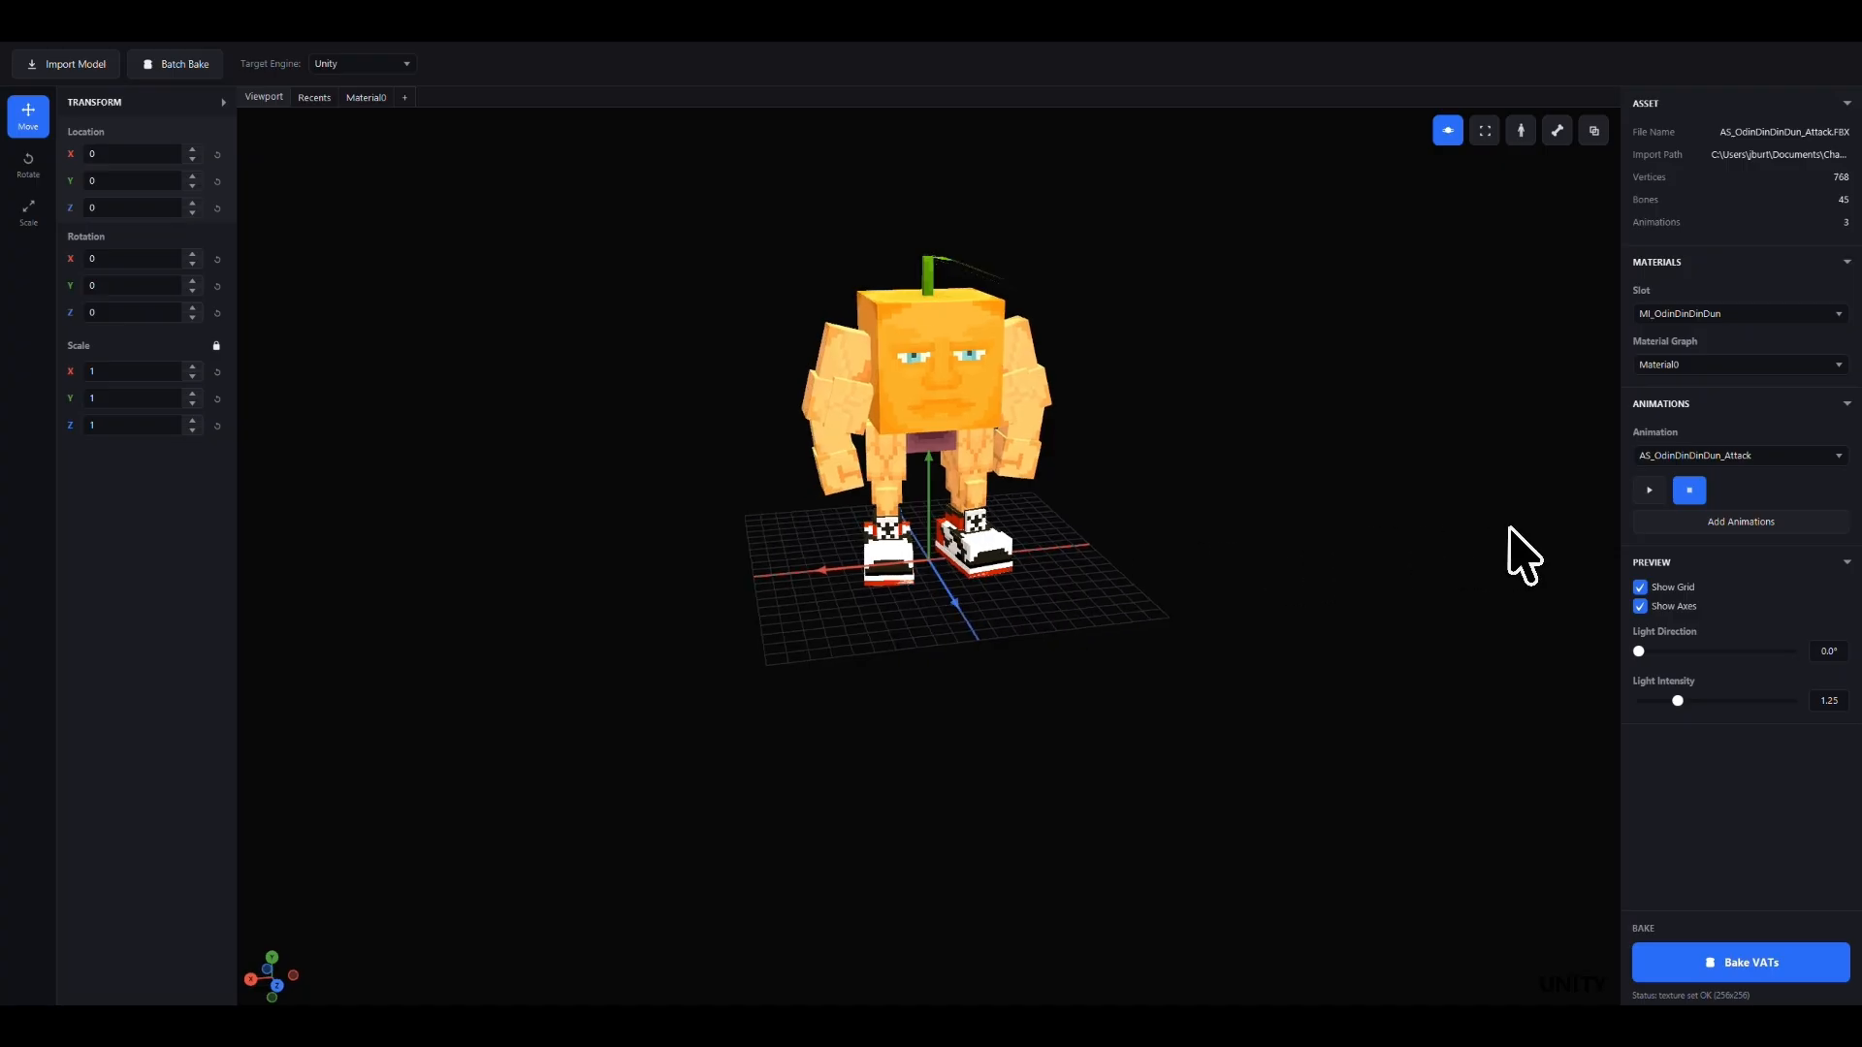
- Preview the character's Attack, Idle and Walk animations one after another, stopping playback at the end
{"action": "left_click", "coordinate": [1650, 493]}
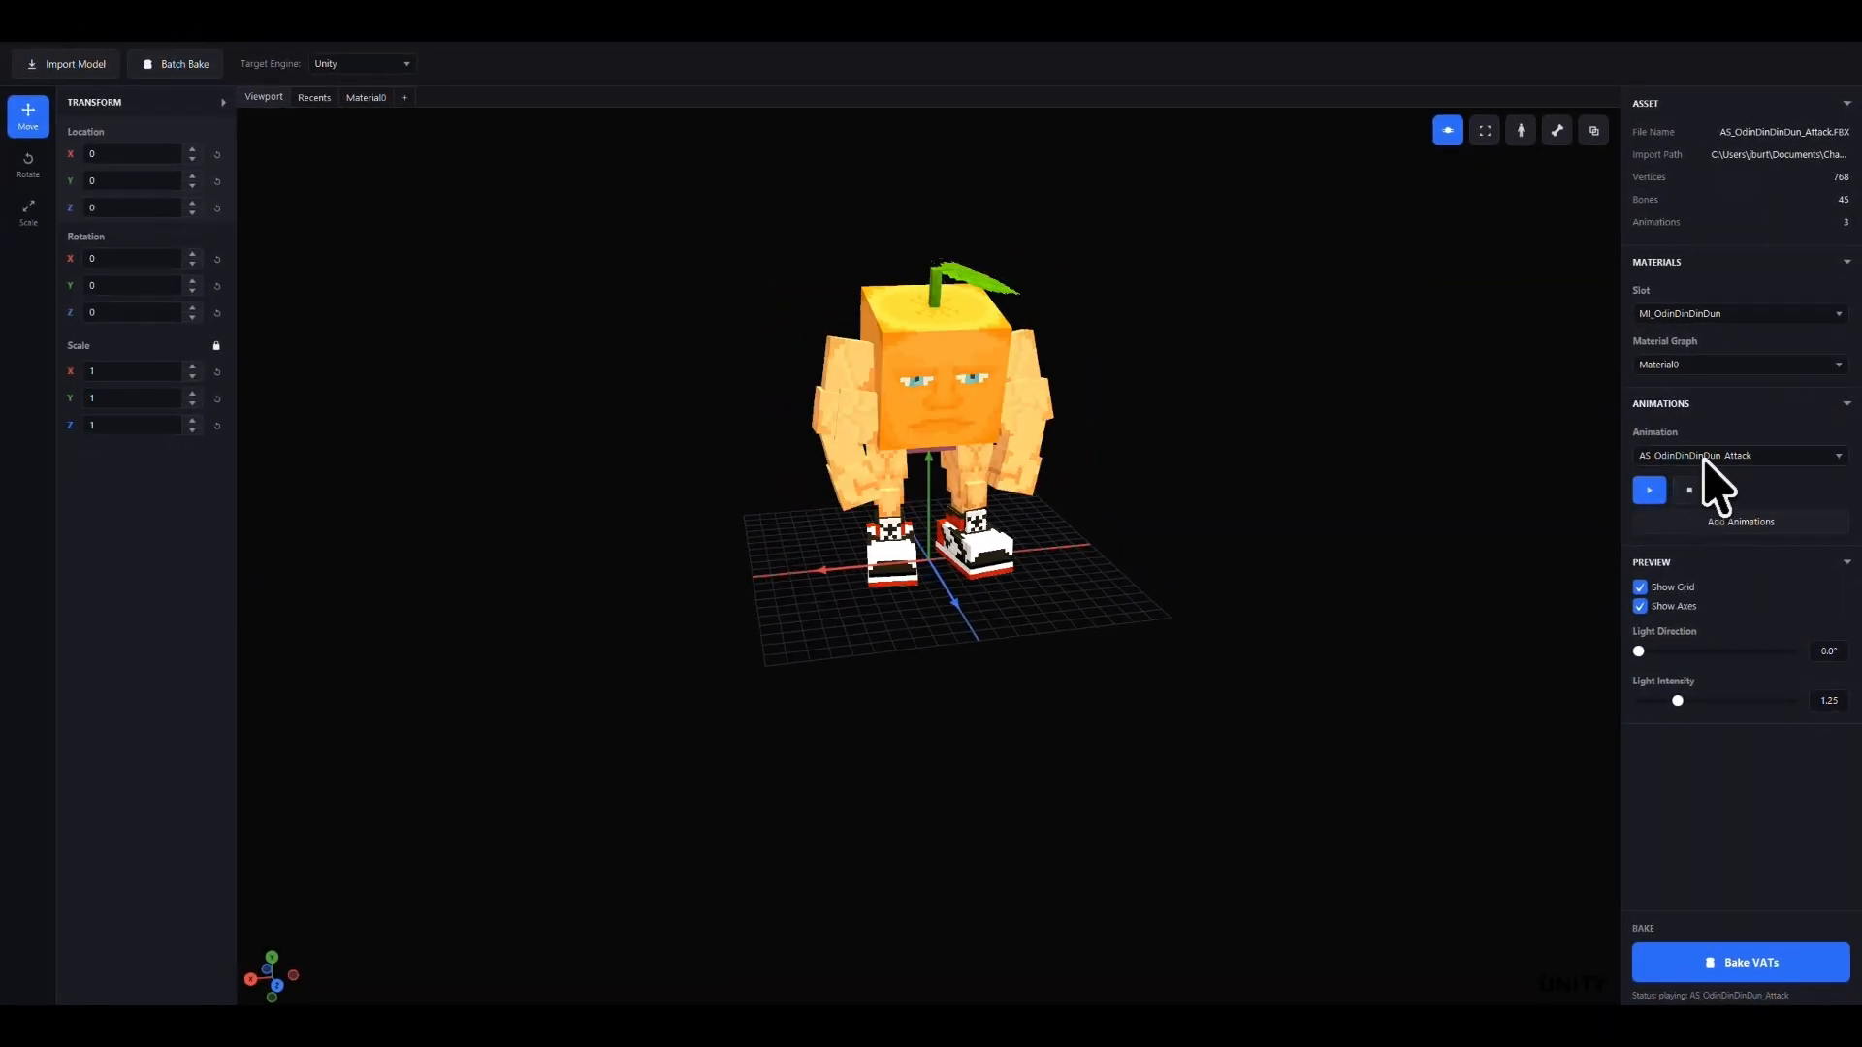
{"action": "left_click", "coordinate": [1704, 458]}
{"action": "left_click", "coordinate": [1690, 498]}
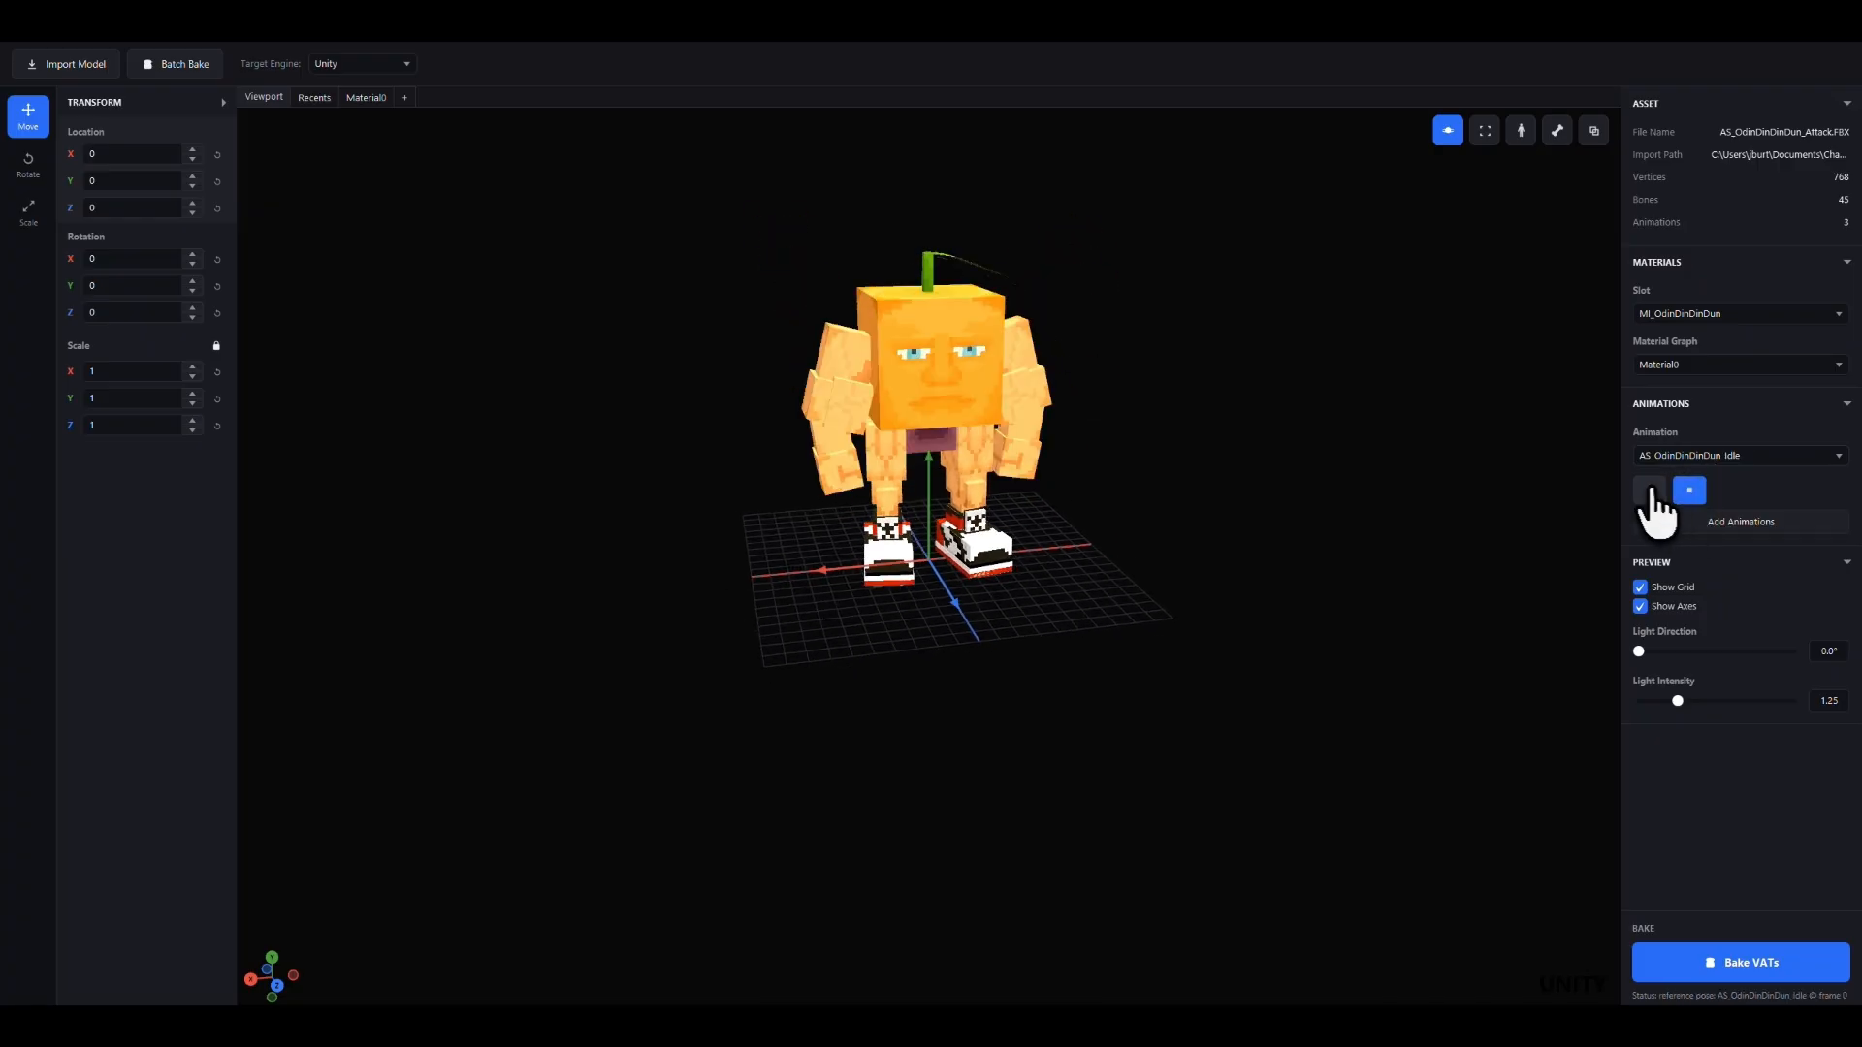
{"action": "left_click", "coordinate": [1653, 491]}
{"action": "left_click", "coordinate": [1710, 453]}
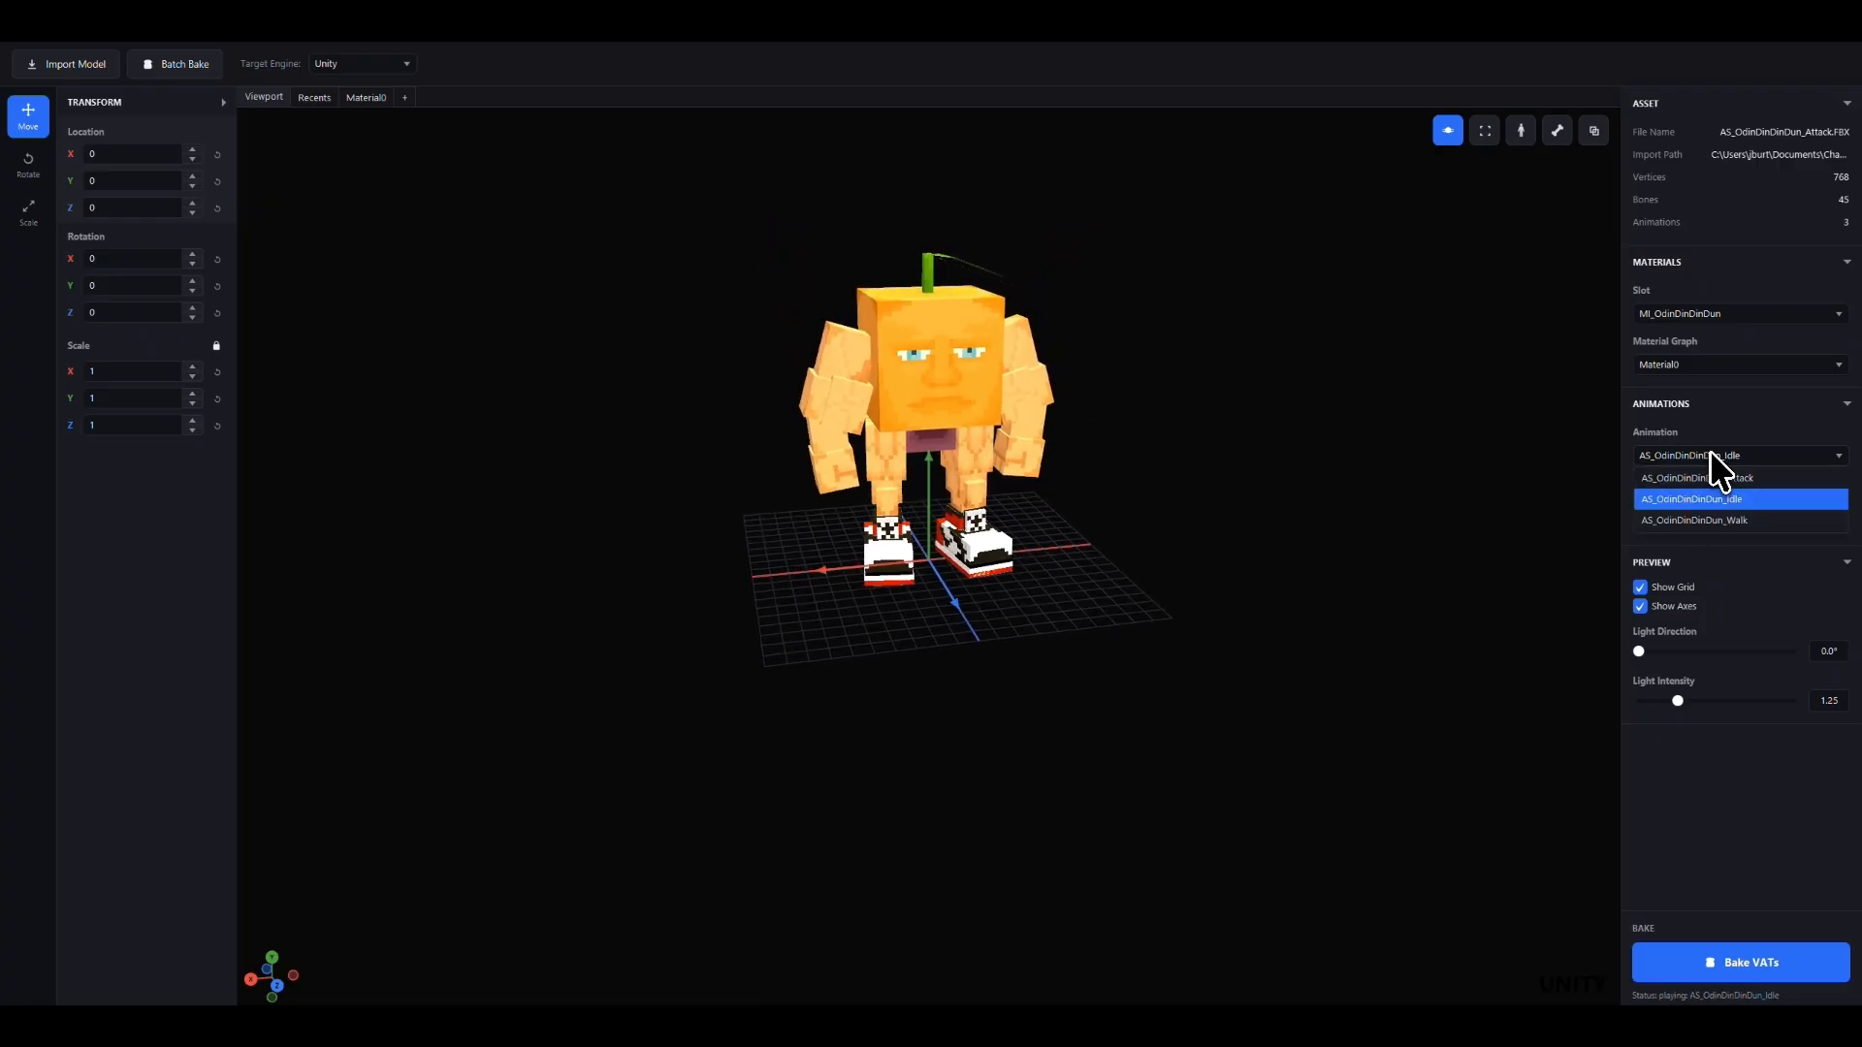
{"action": "left_click", "coordinate": [1715, 521]}
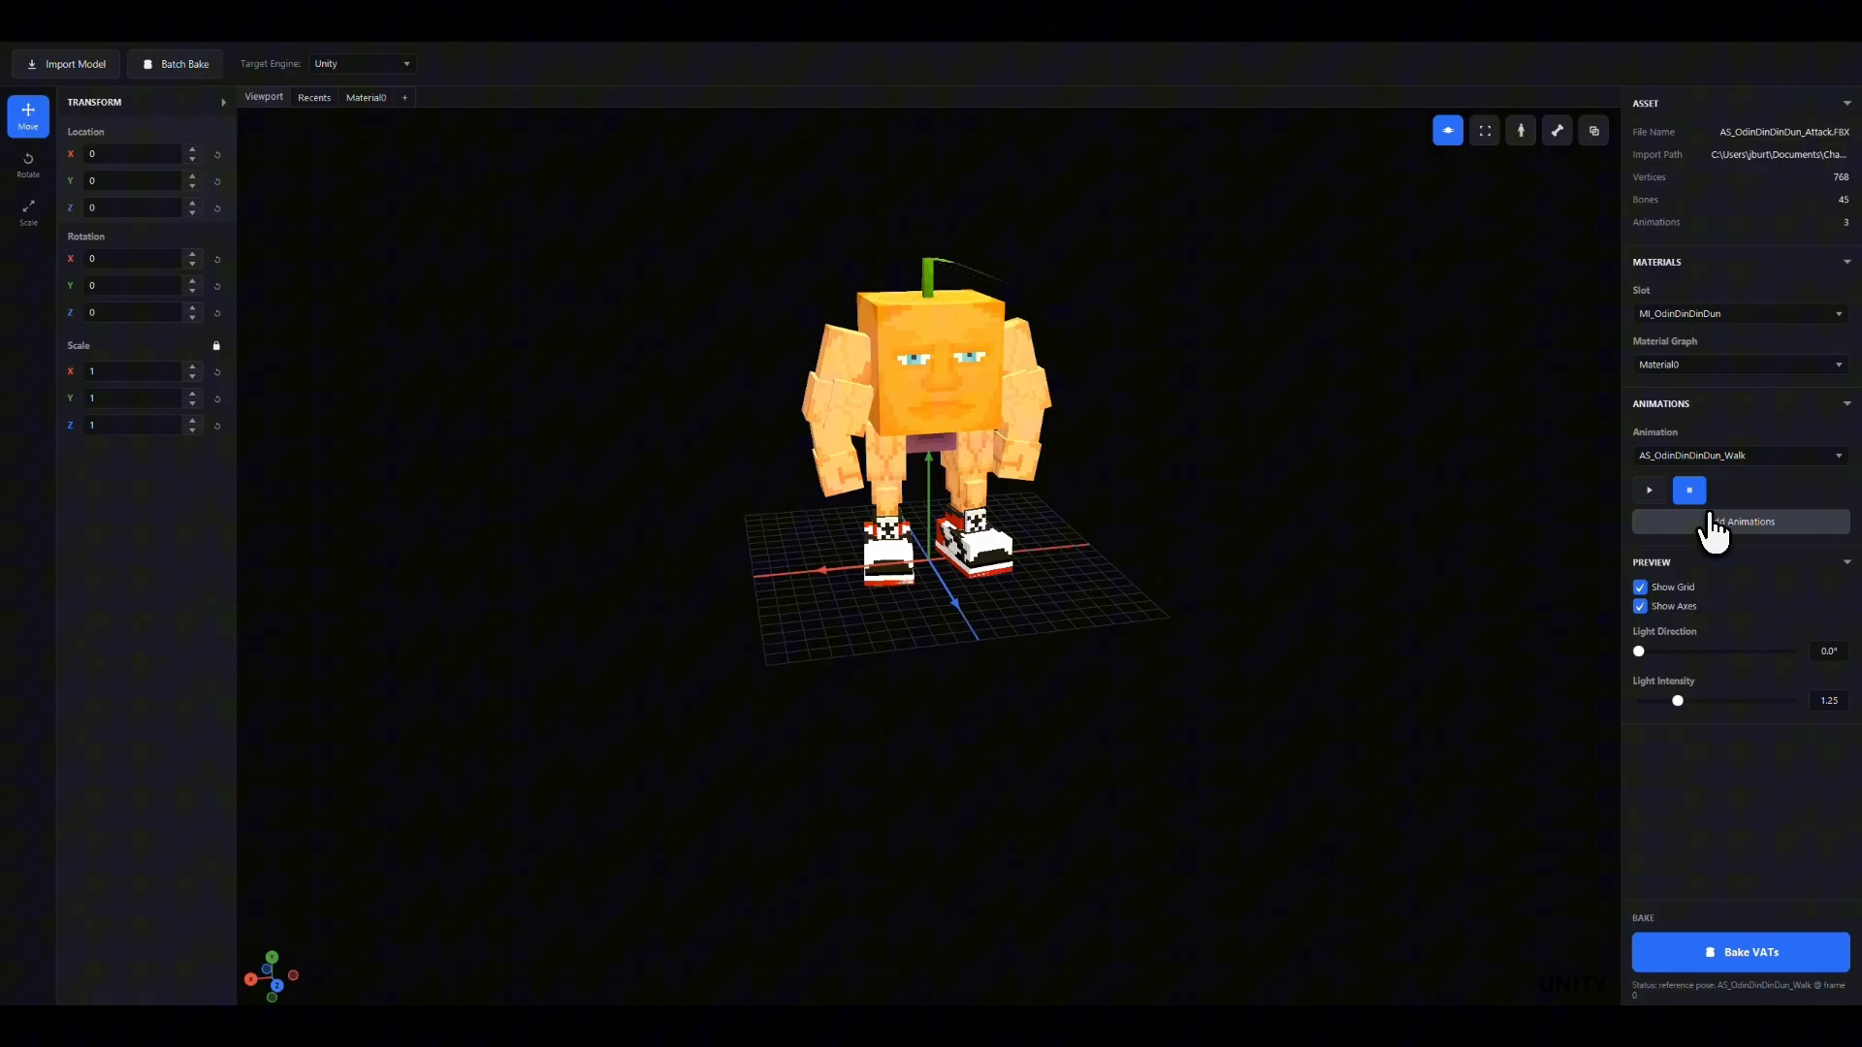
{"action": "left_click", "coordinate": [1653, 491]}
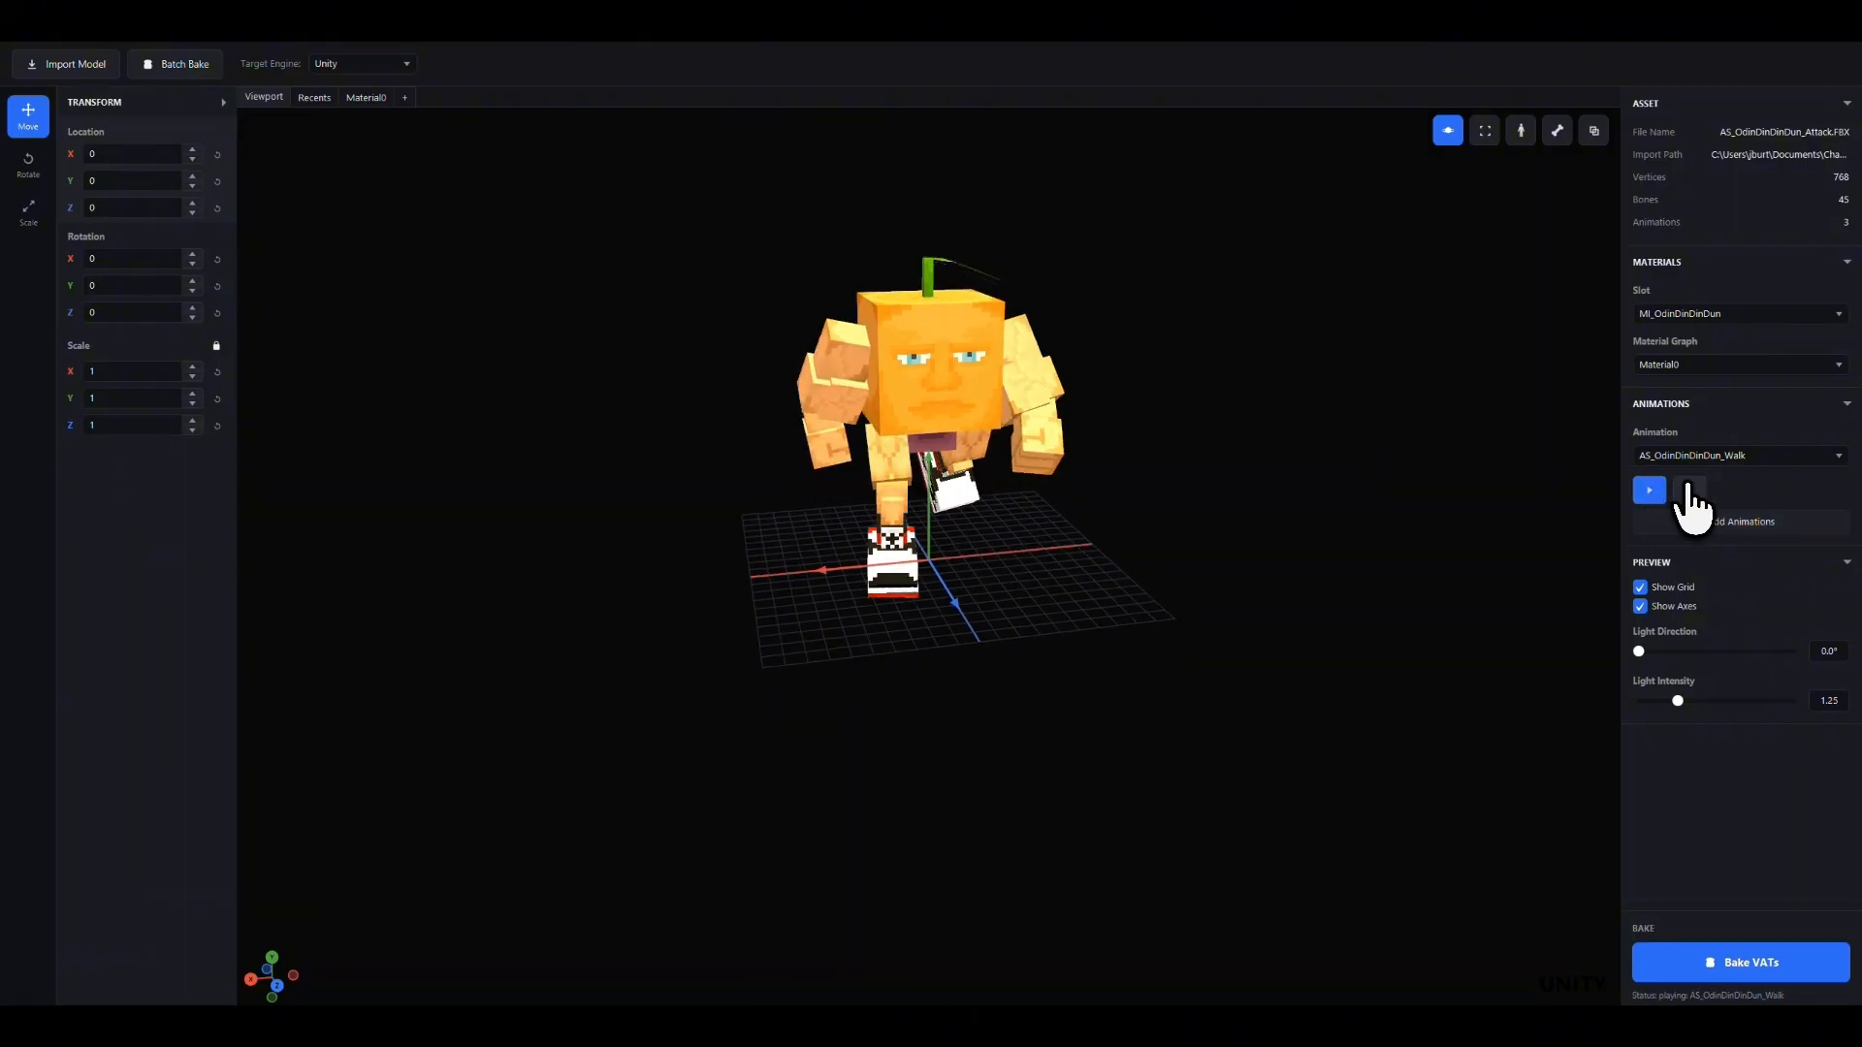
{"action": "left_click", "coordinate": [1688, 490]}
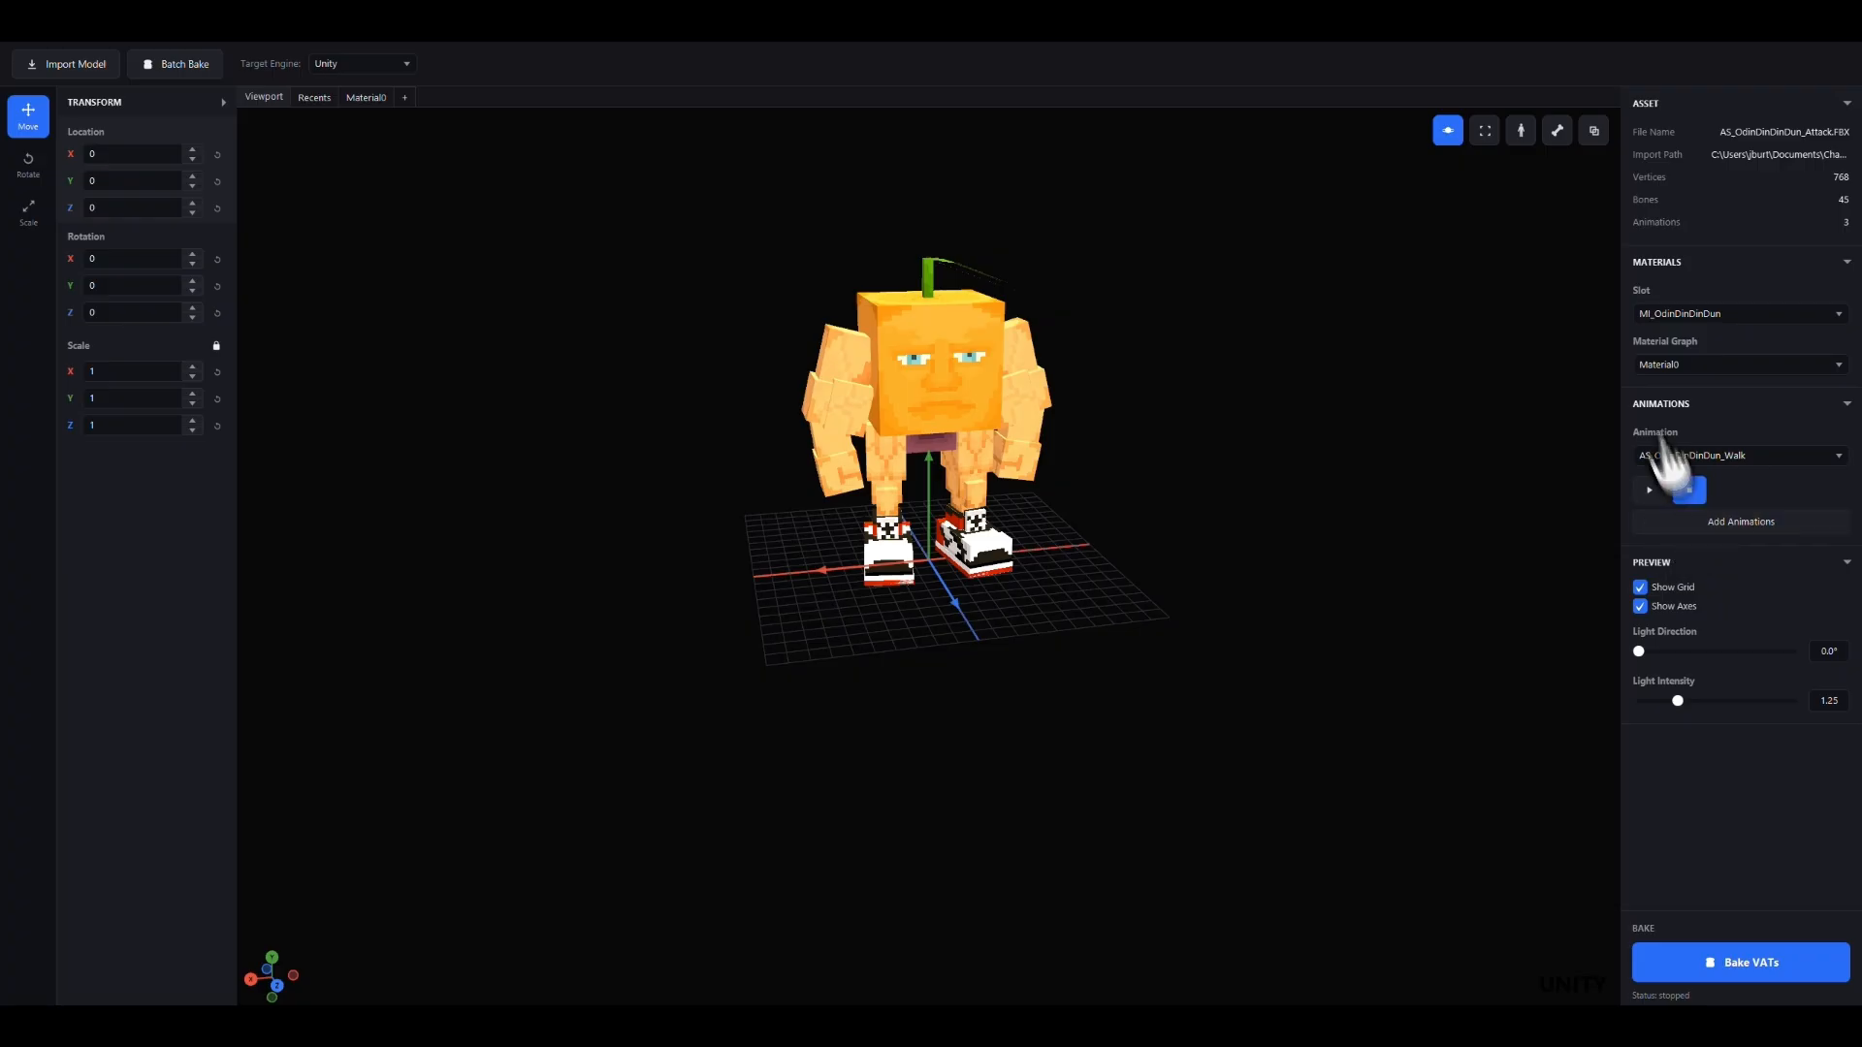
- Show the mannequin reference and compare the character's size against it, briefly making the character see-through
{"action": "left_click", "coordinate": [1522, 131]}
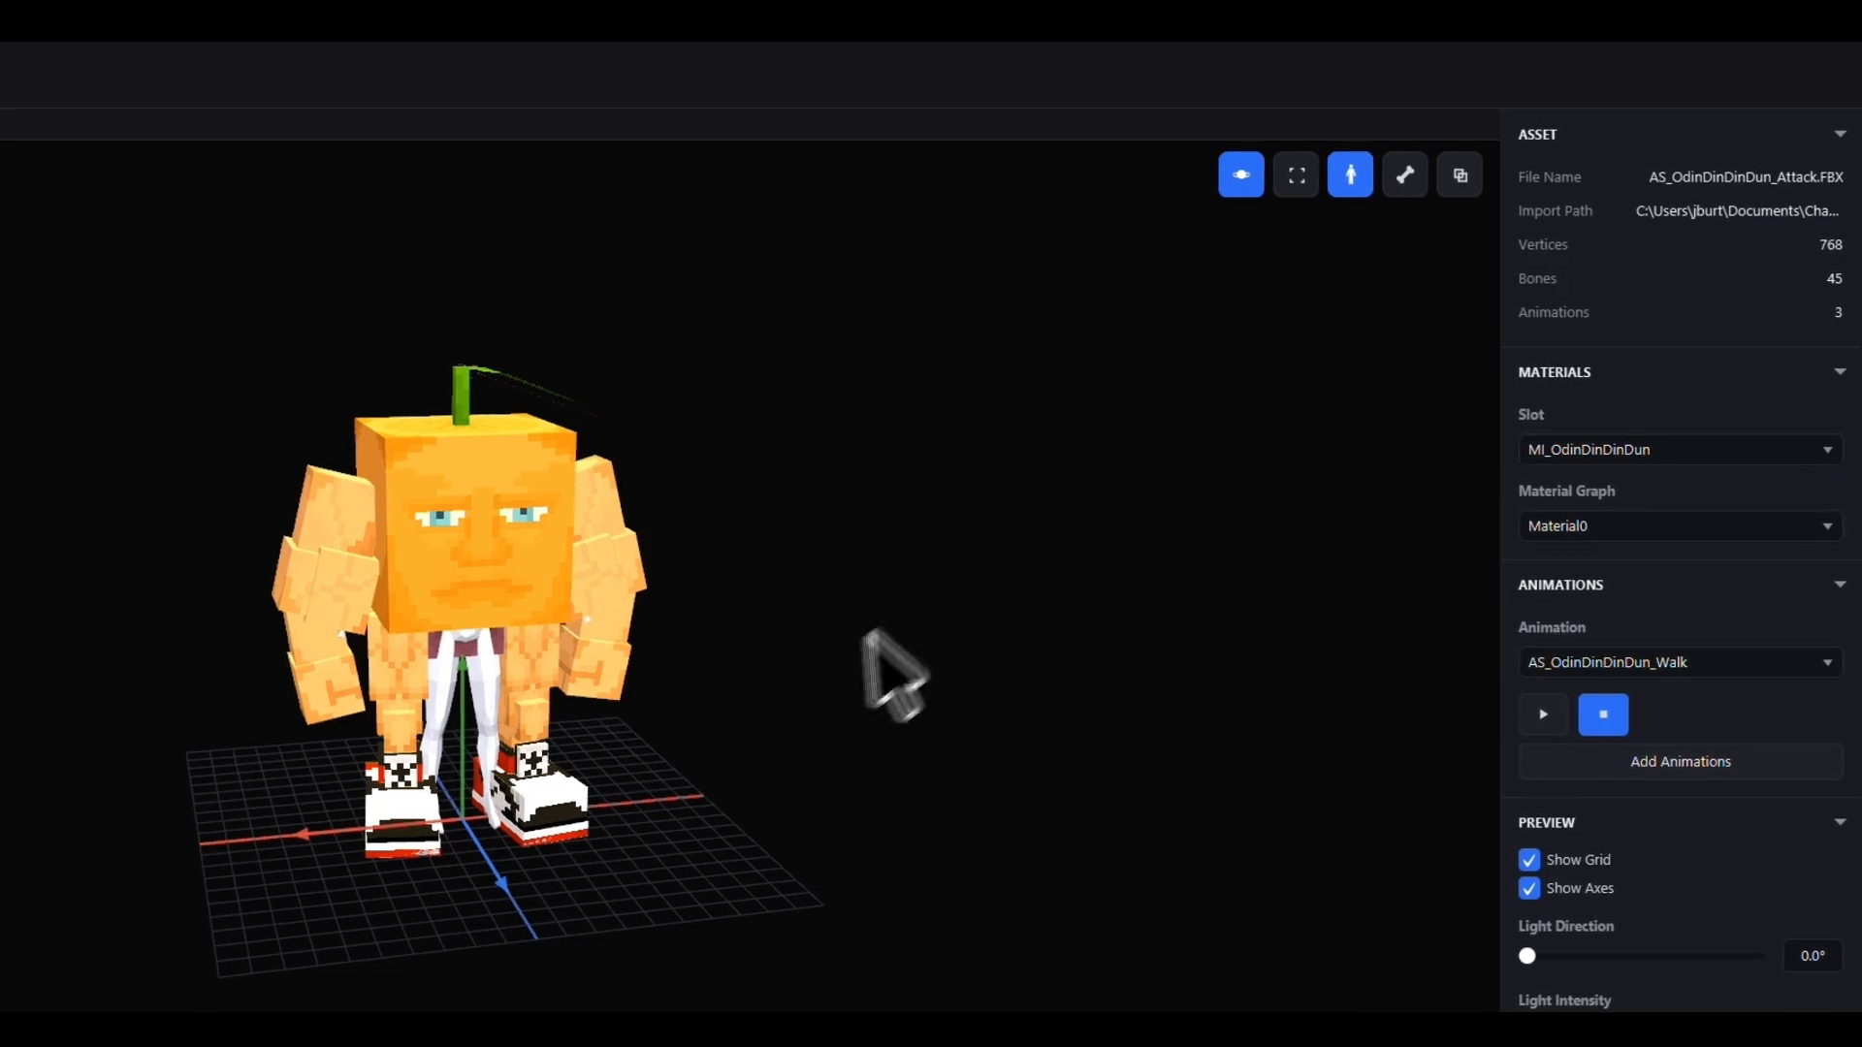
{"action": "left_click_drag", "start_coordinate": [840, 675], "coordinate": [452, 827]}
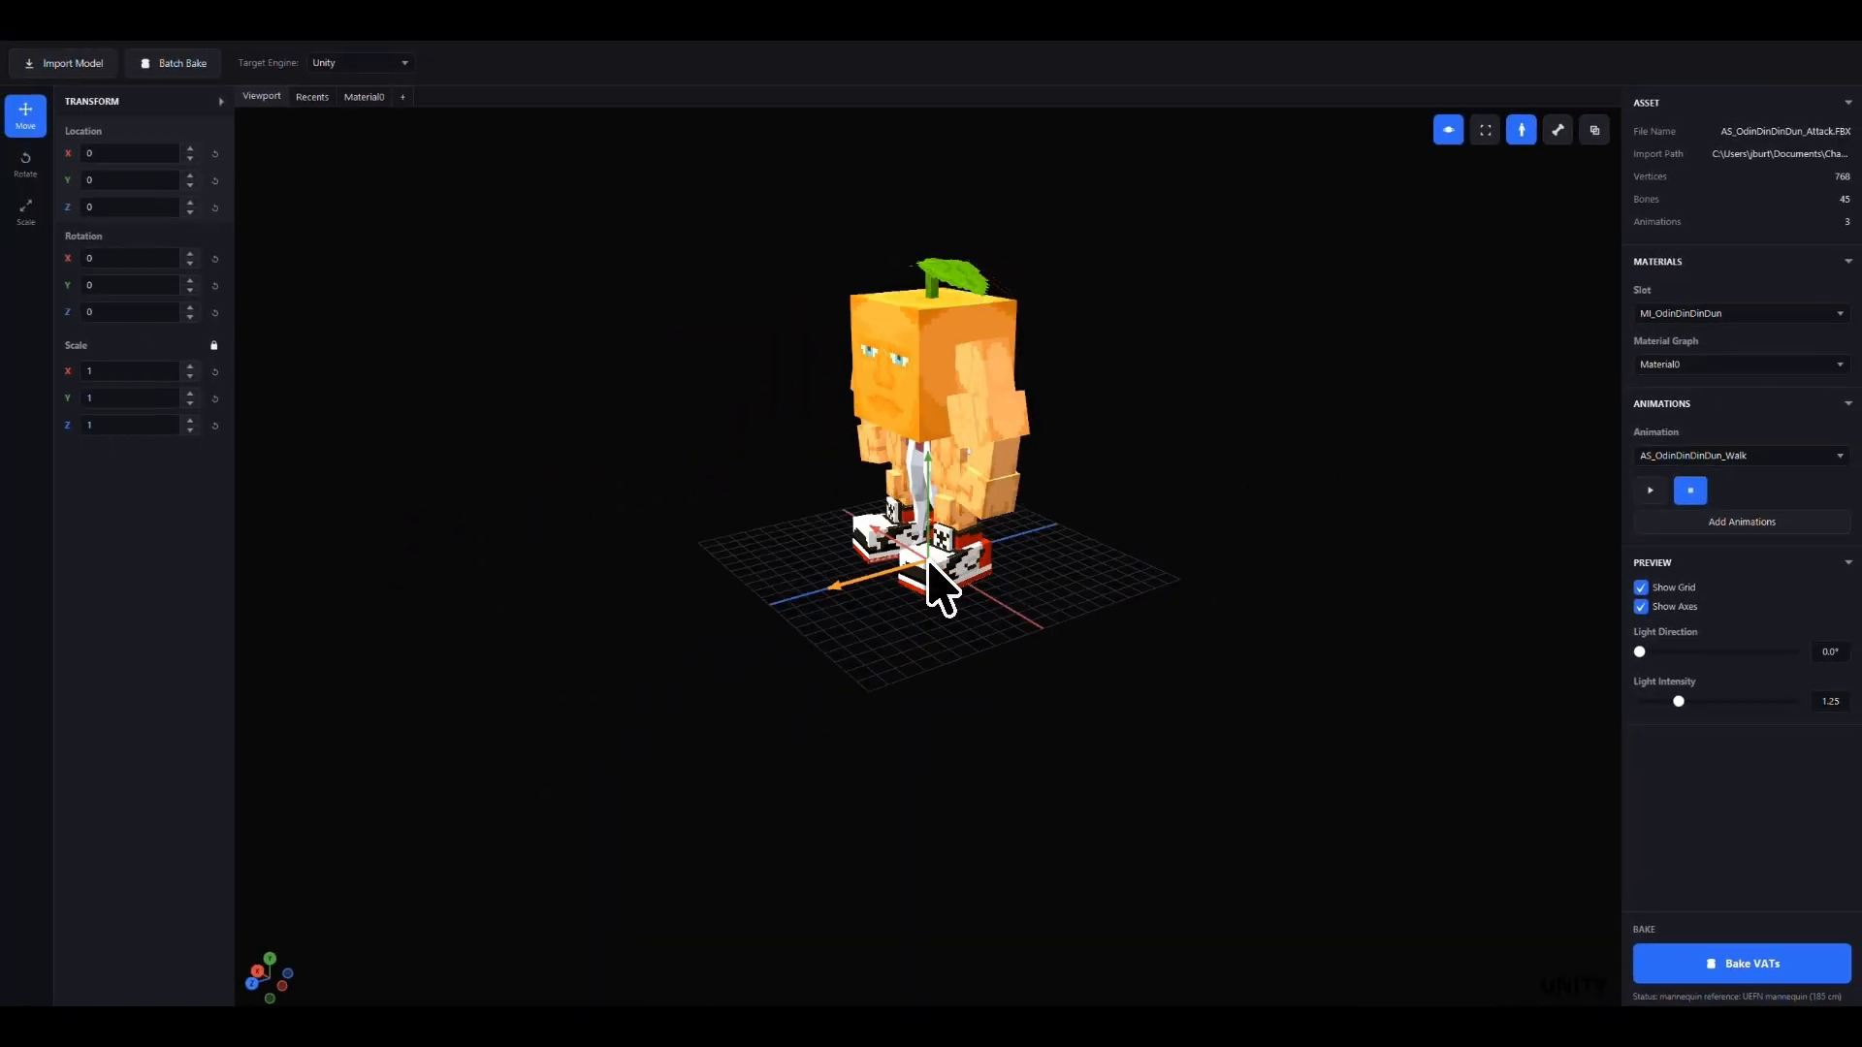
{"action": "left_click_drag", "start_coordinate": [928, 562], "coordinate": [934, 561]}
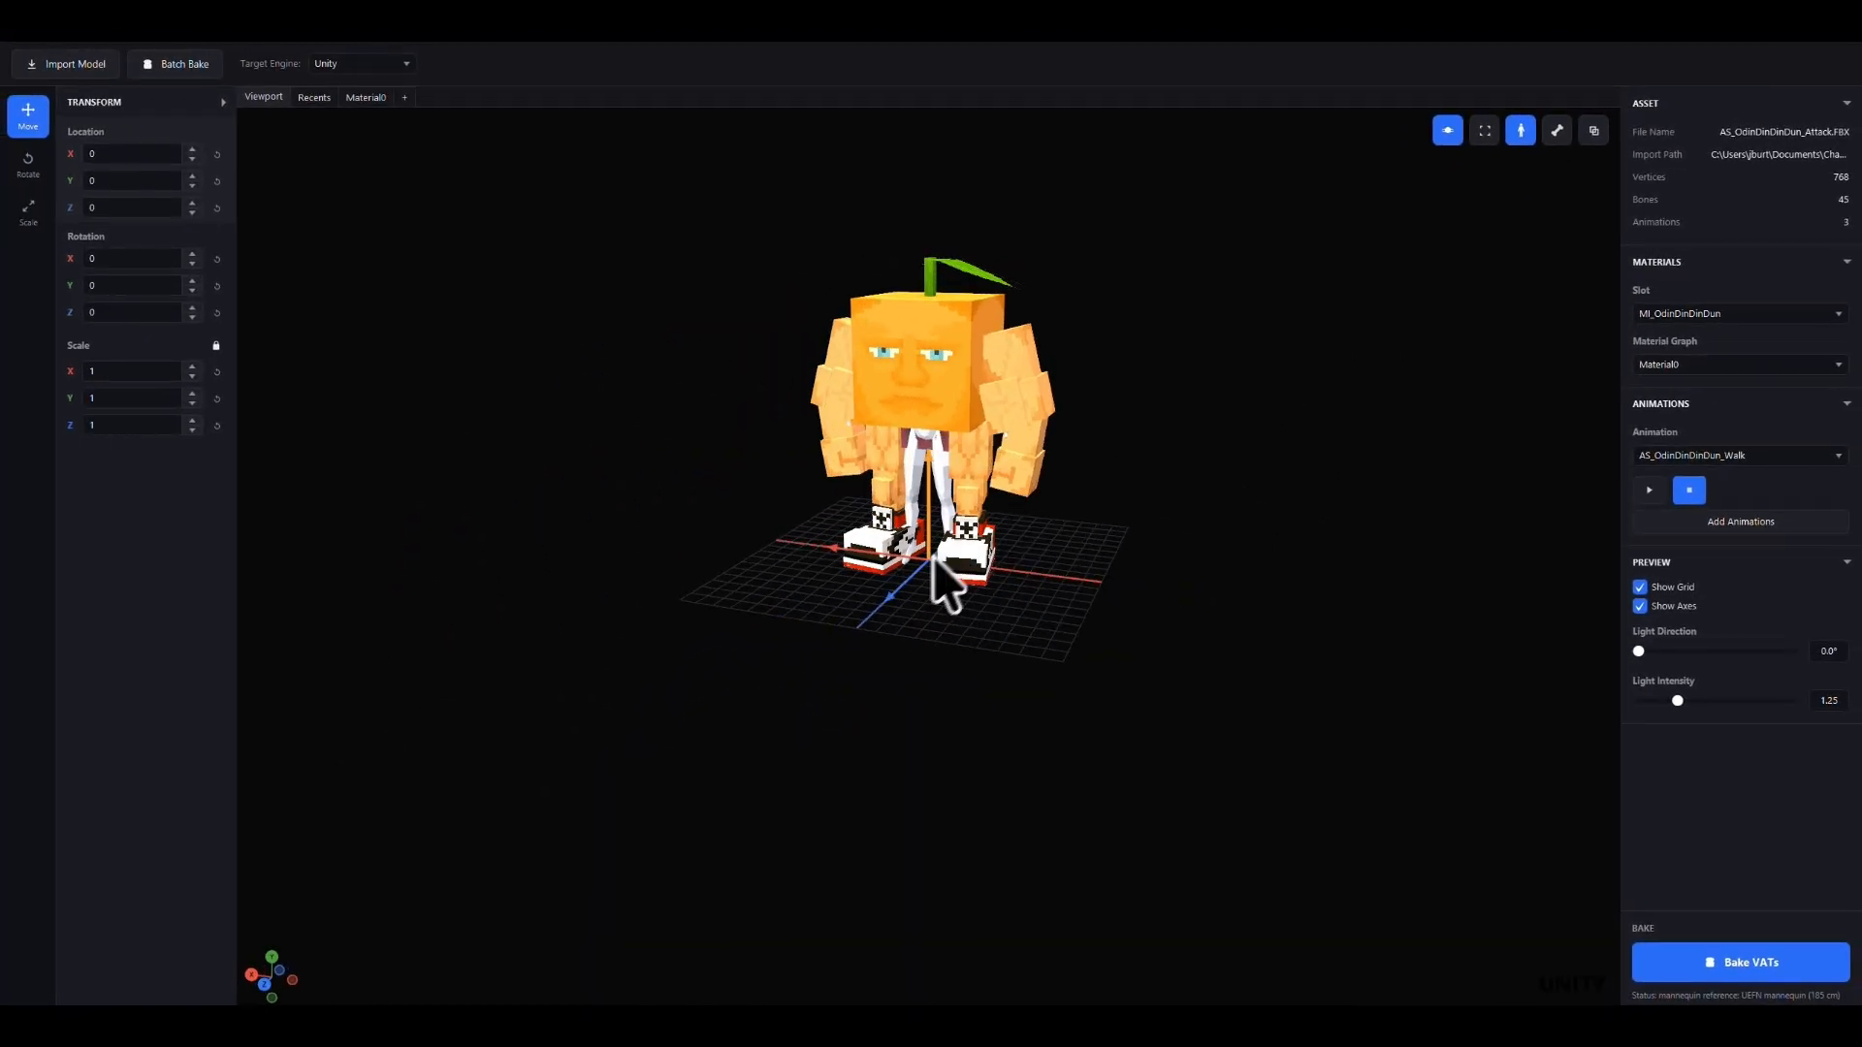
{"action": "left_click", "coordinate": [1594, 131]}
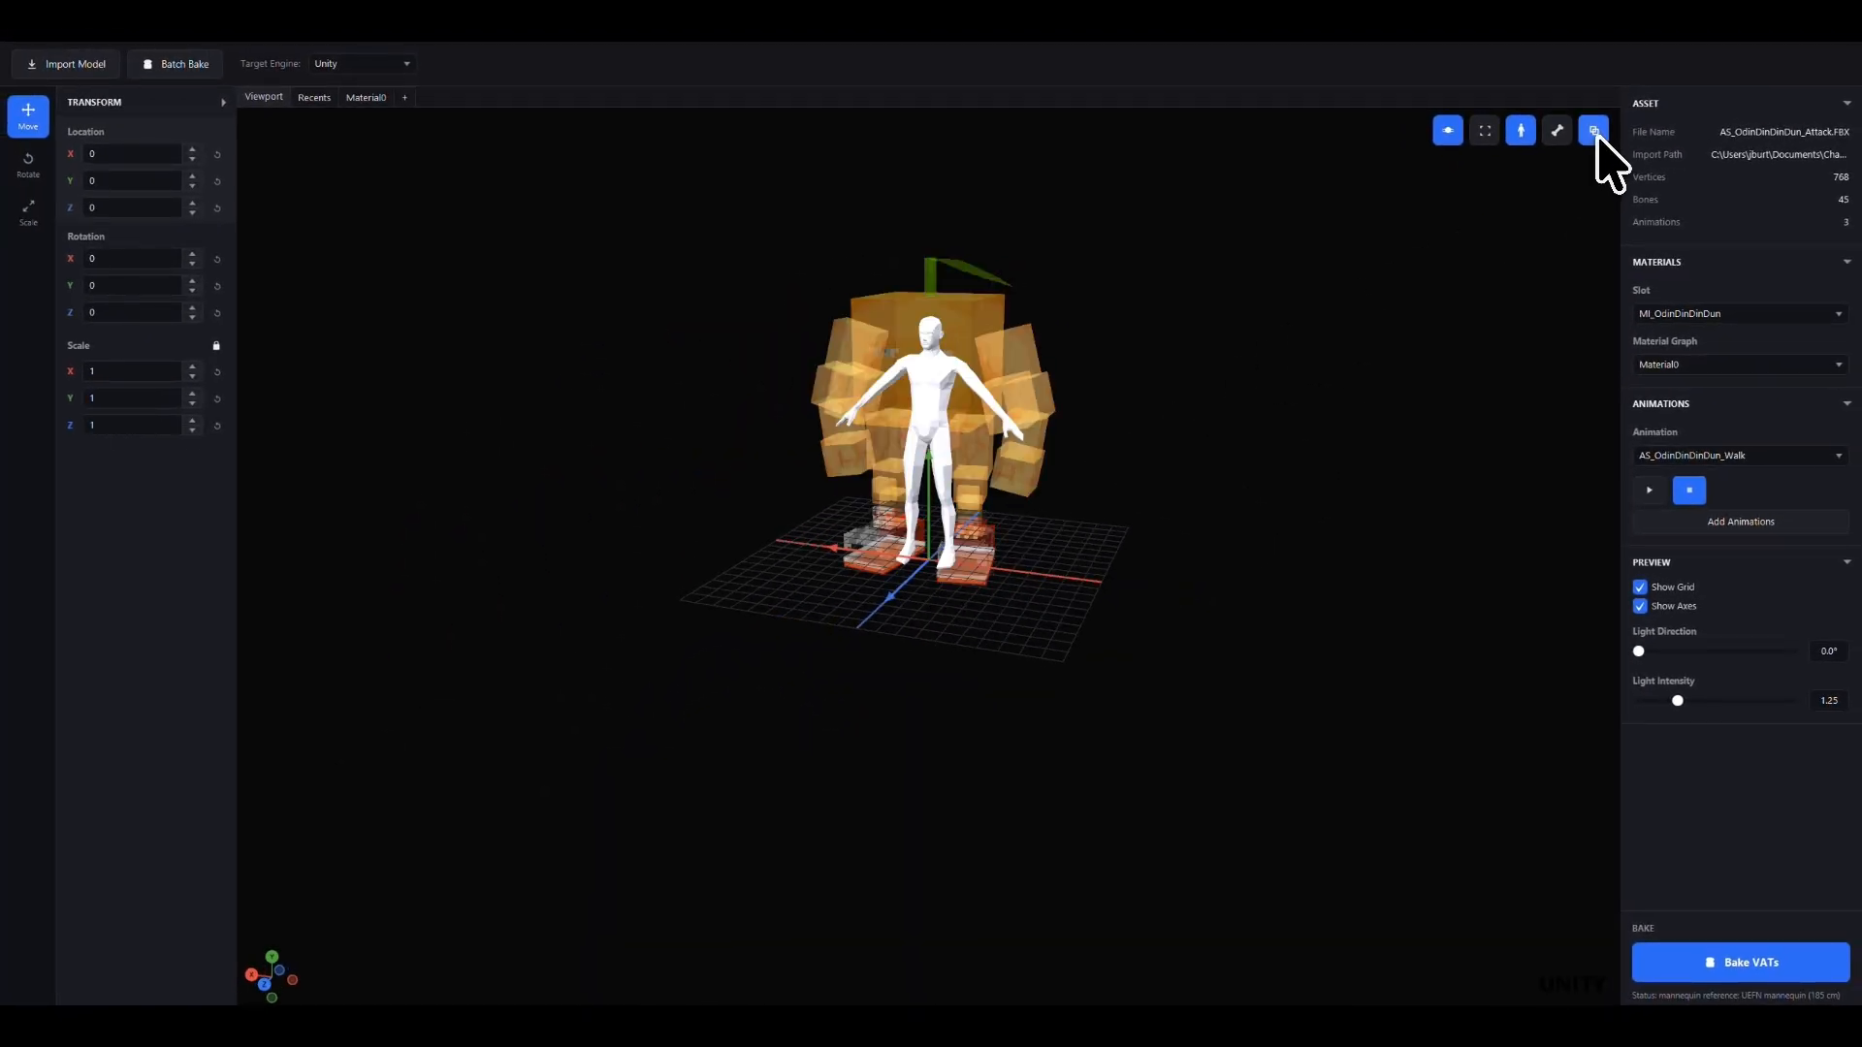
{"action": "left_click", "coordinate": [1594, 131]}
{"action": "left_click_drag", "start_coordinate": [929, 561], "coordinate": [930, 563]}
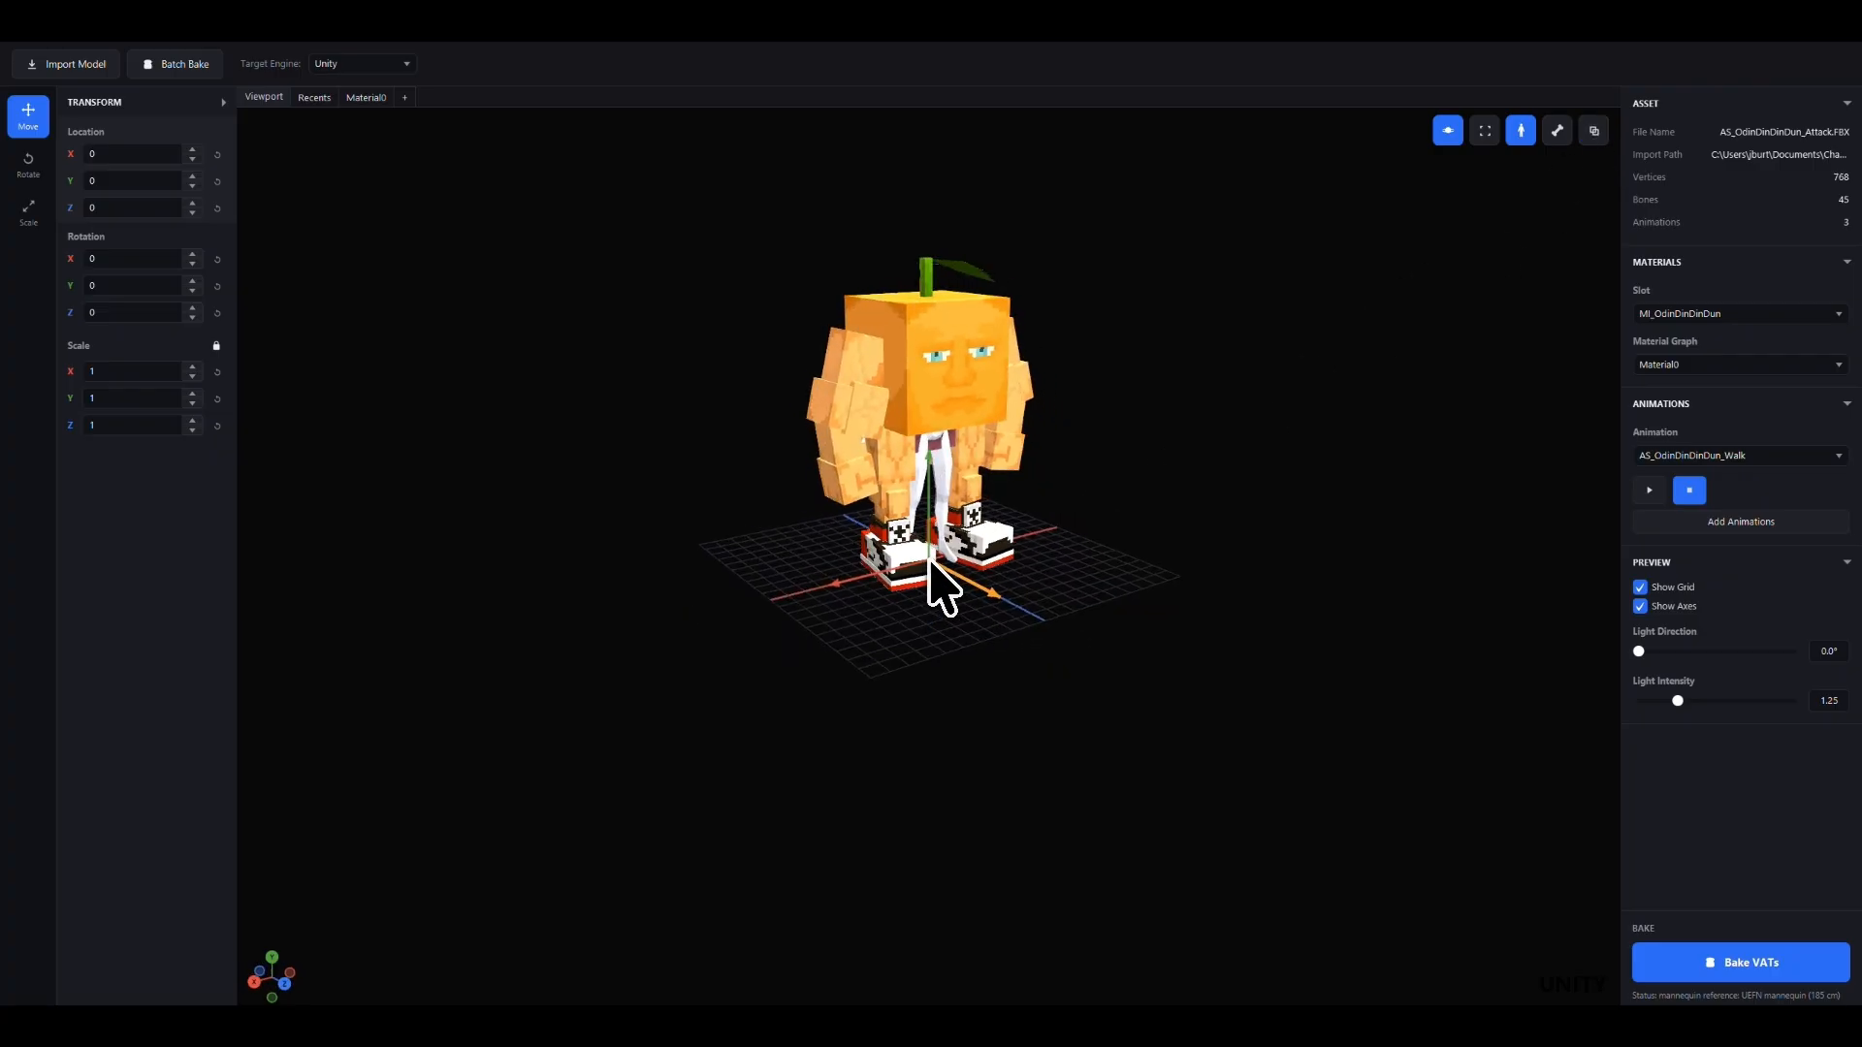
{"action": "left_click", "coordinate": [28, 163]}
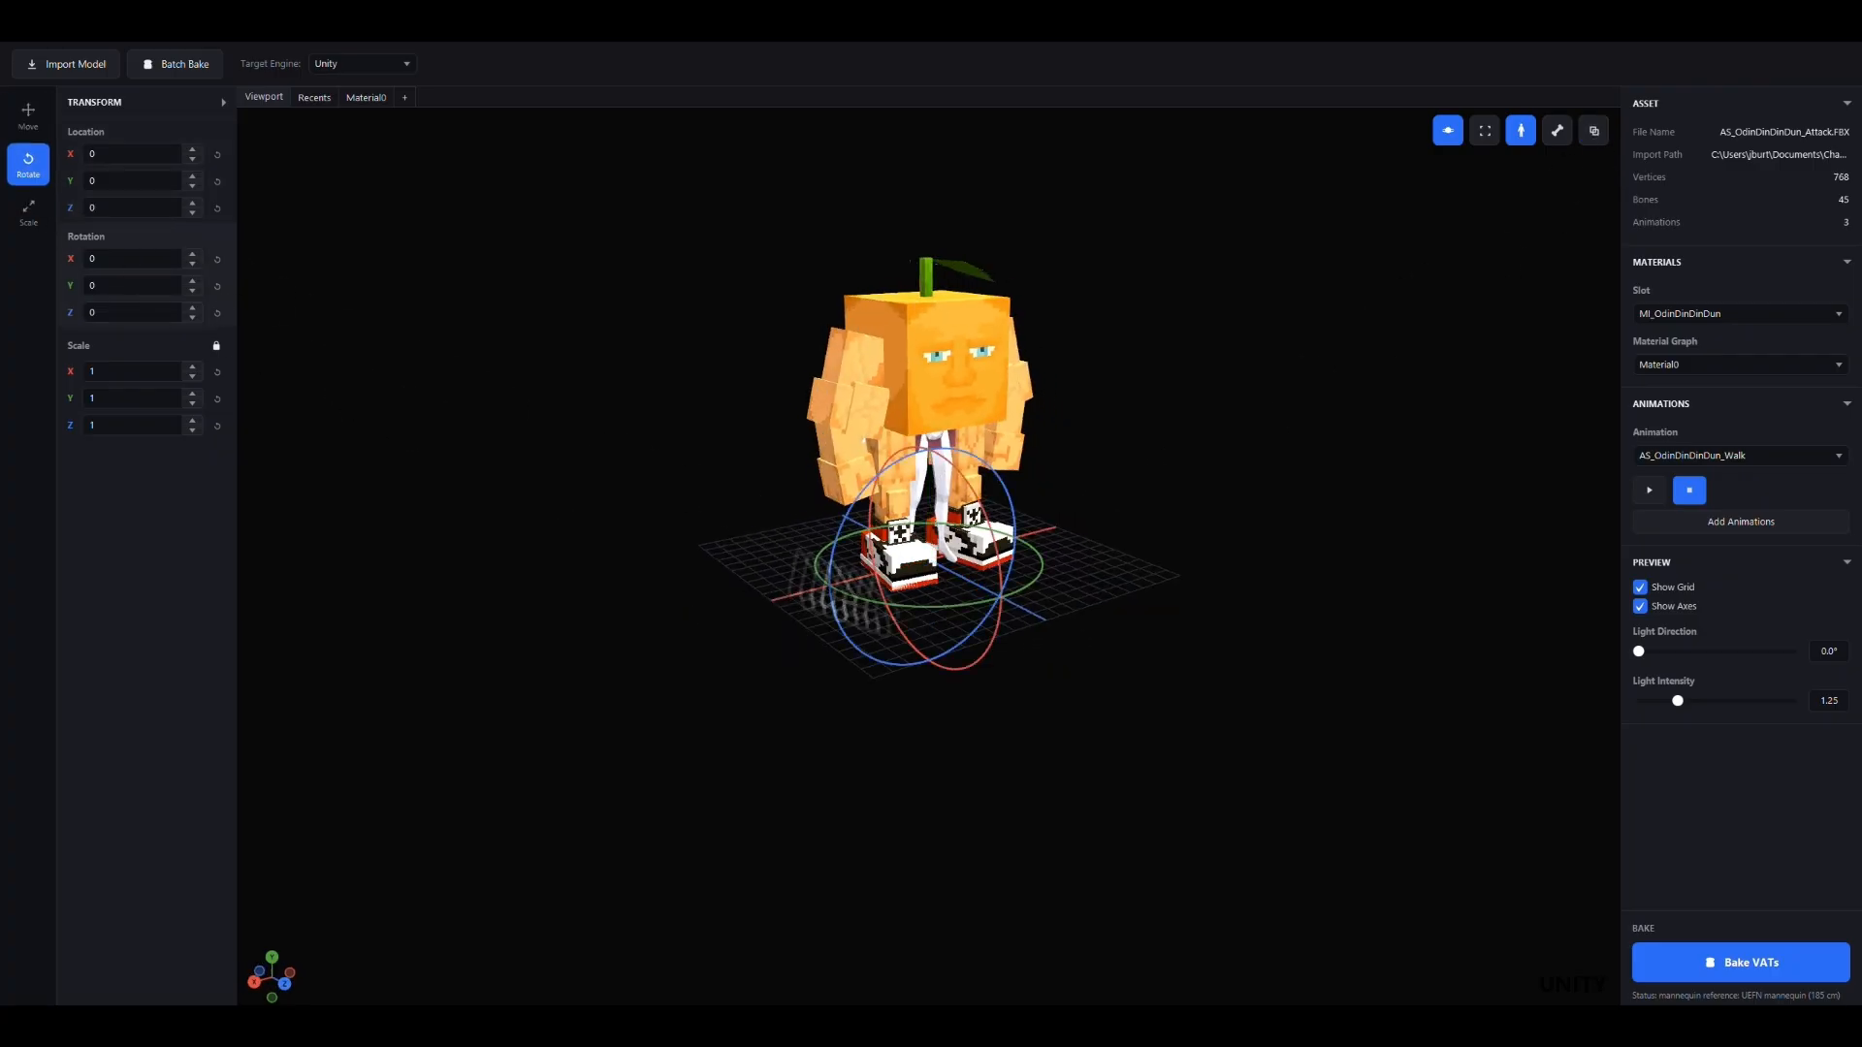
{"action": "left_click_drag", "start_coordinate": [1141, 647], "coordinate": [789, 640]}
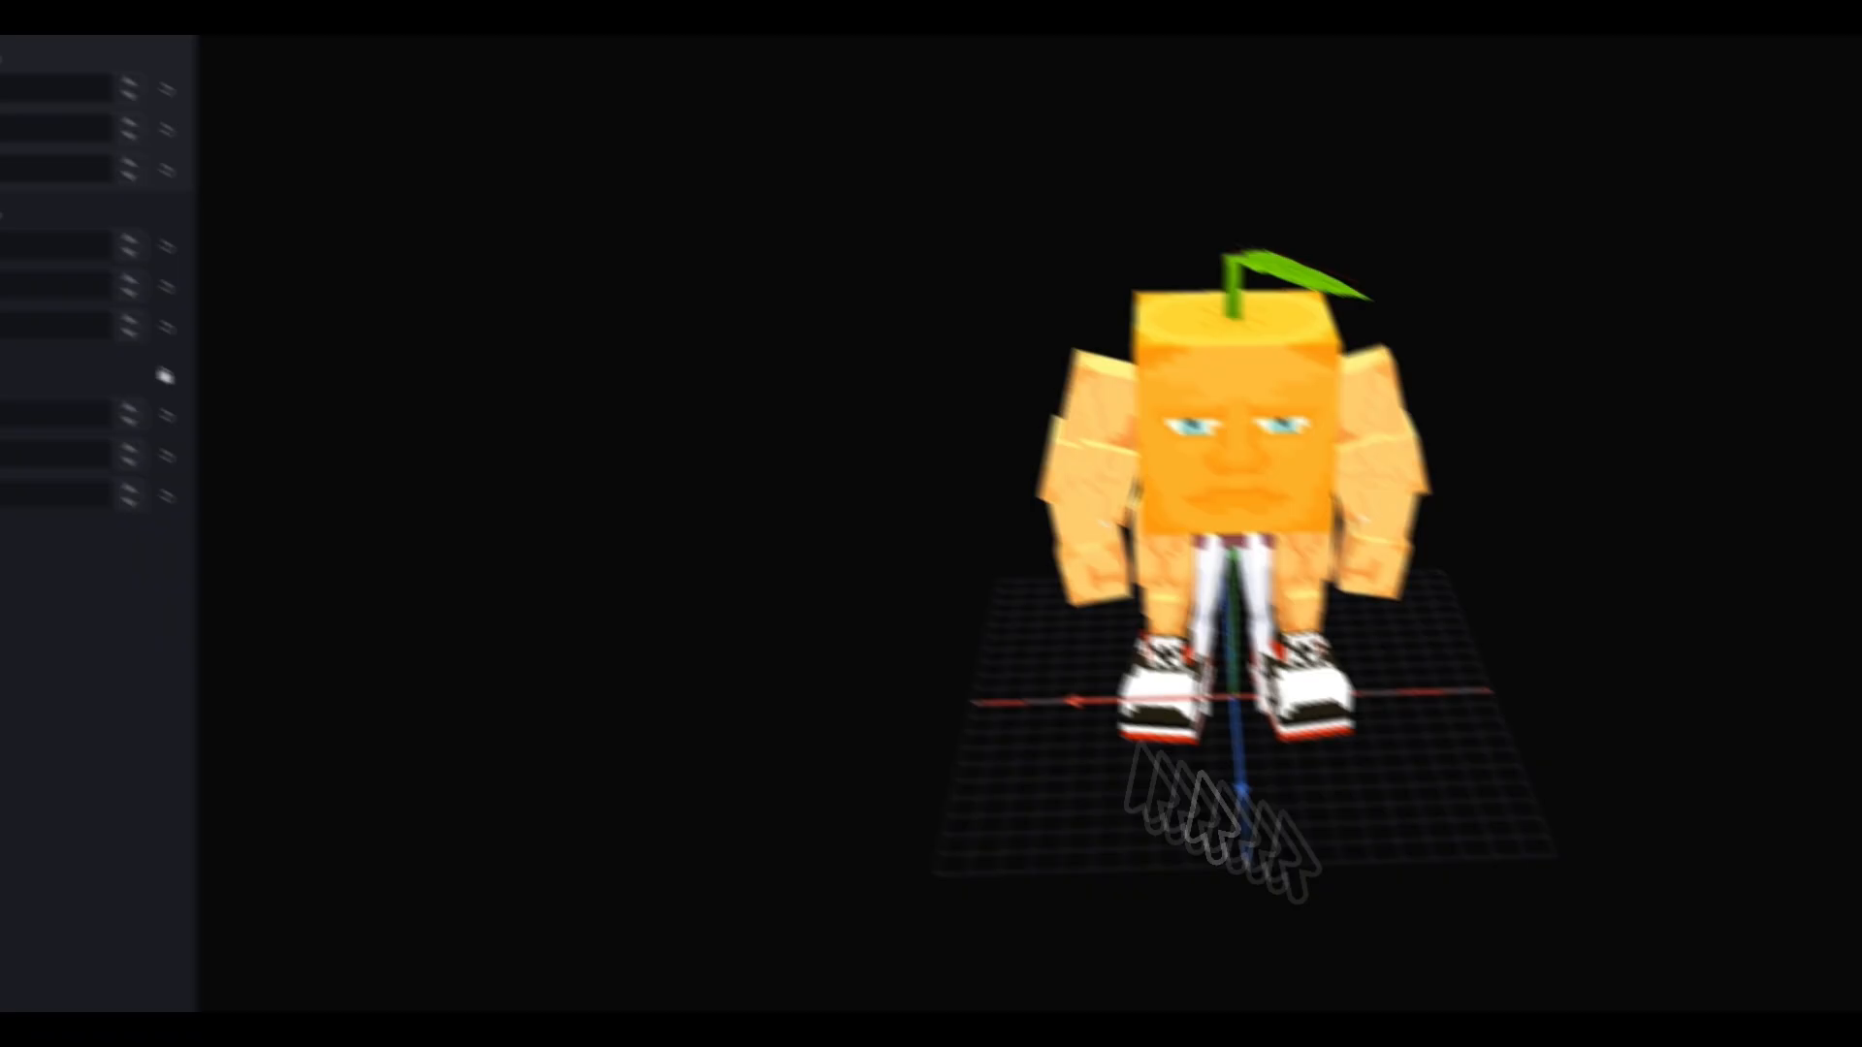
{"action": "left_click_drag", "start_coordinate": [1130, 722], "coordinate": [1233, 698]}
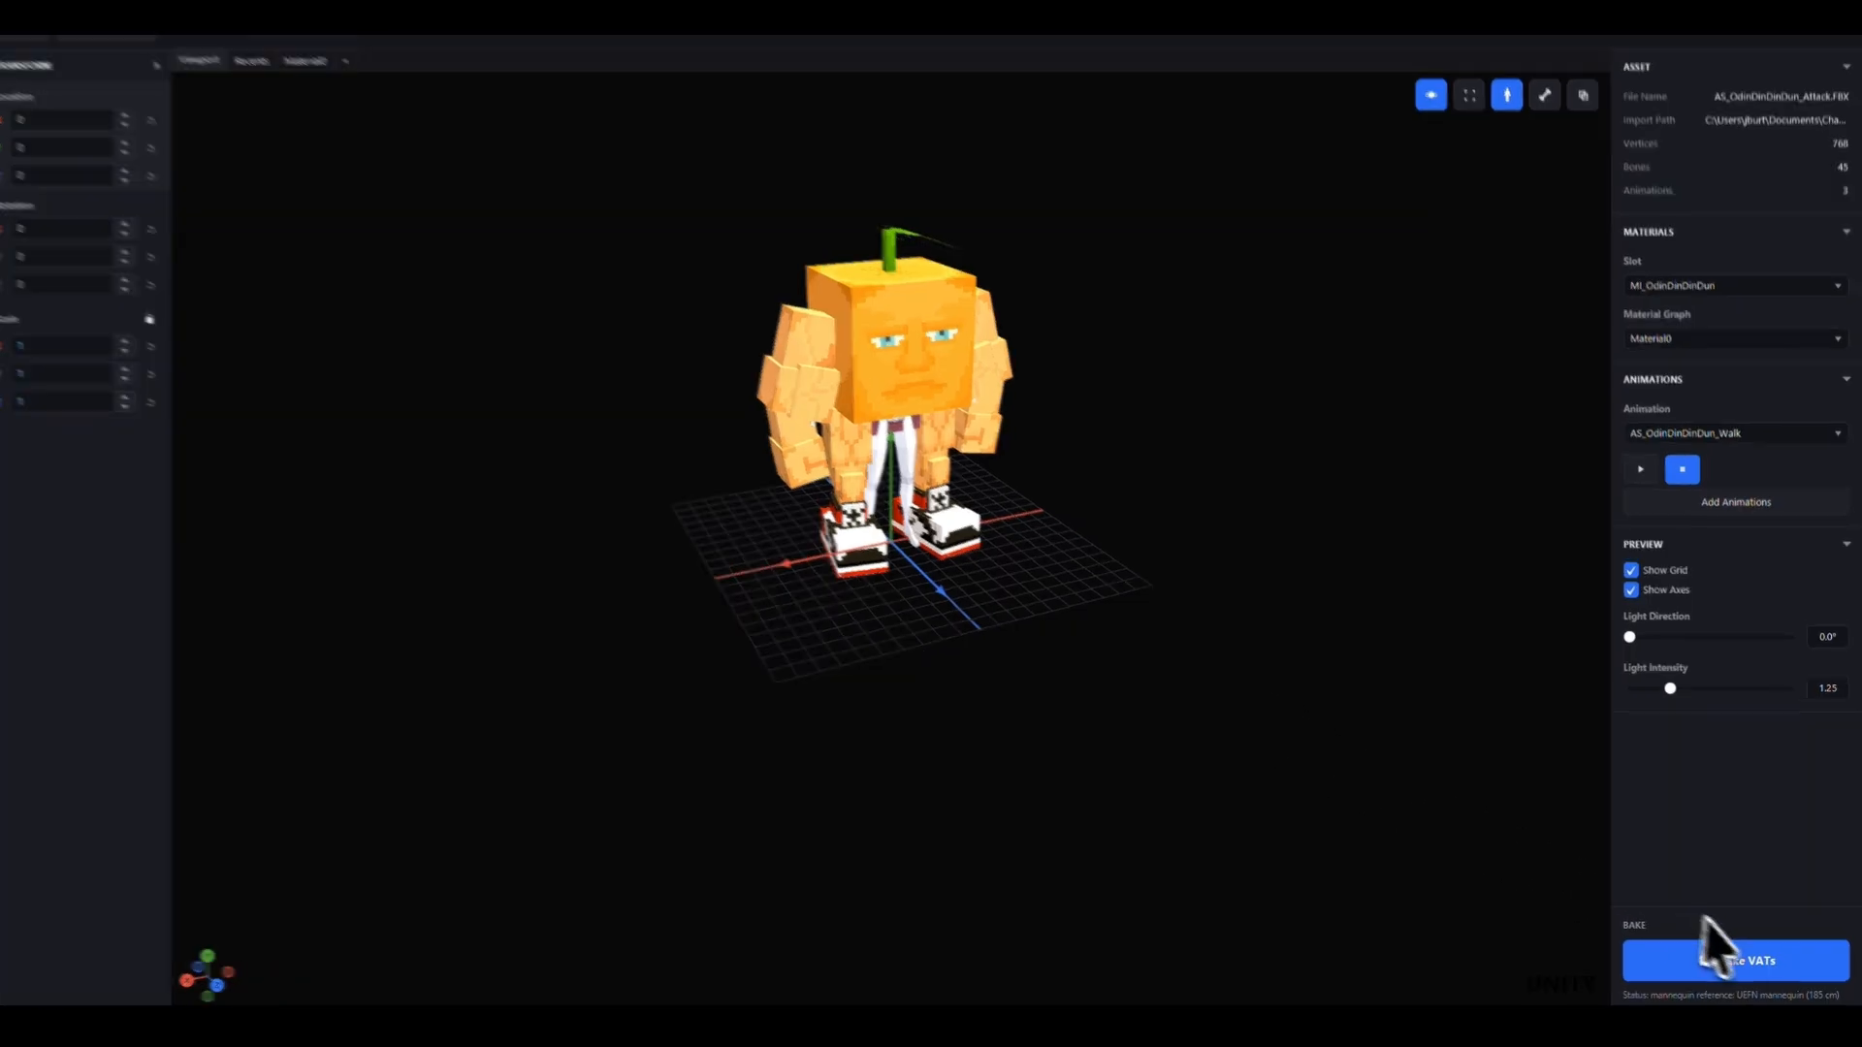
- Bake the VATs with all three clips in the order Attack, Walk, Idle
{"action": "left_click", "coordinate": [1760, 962]}
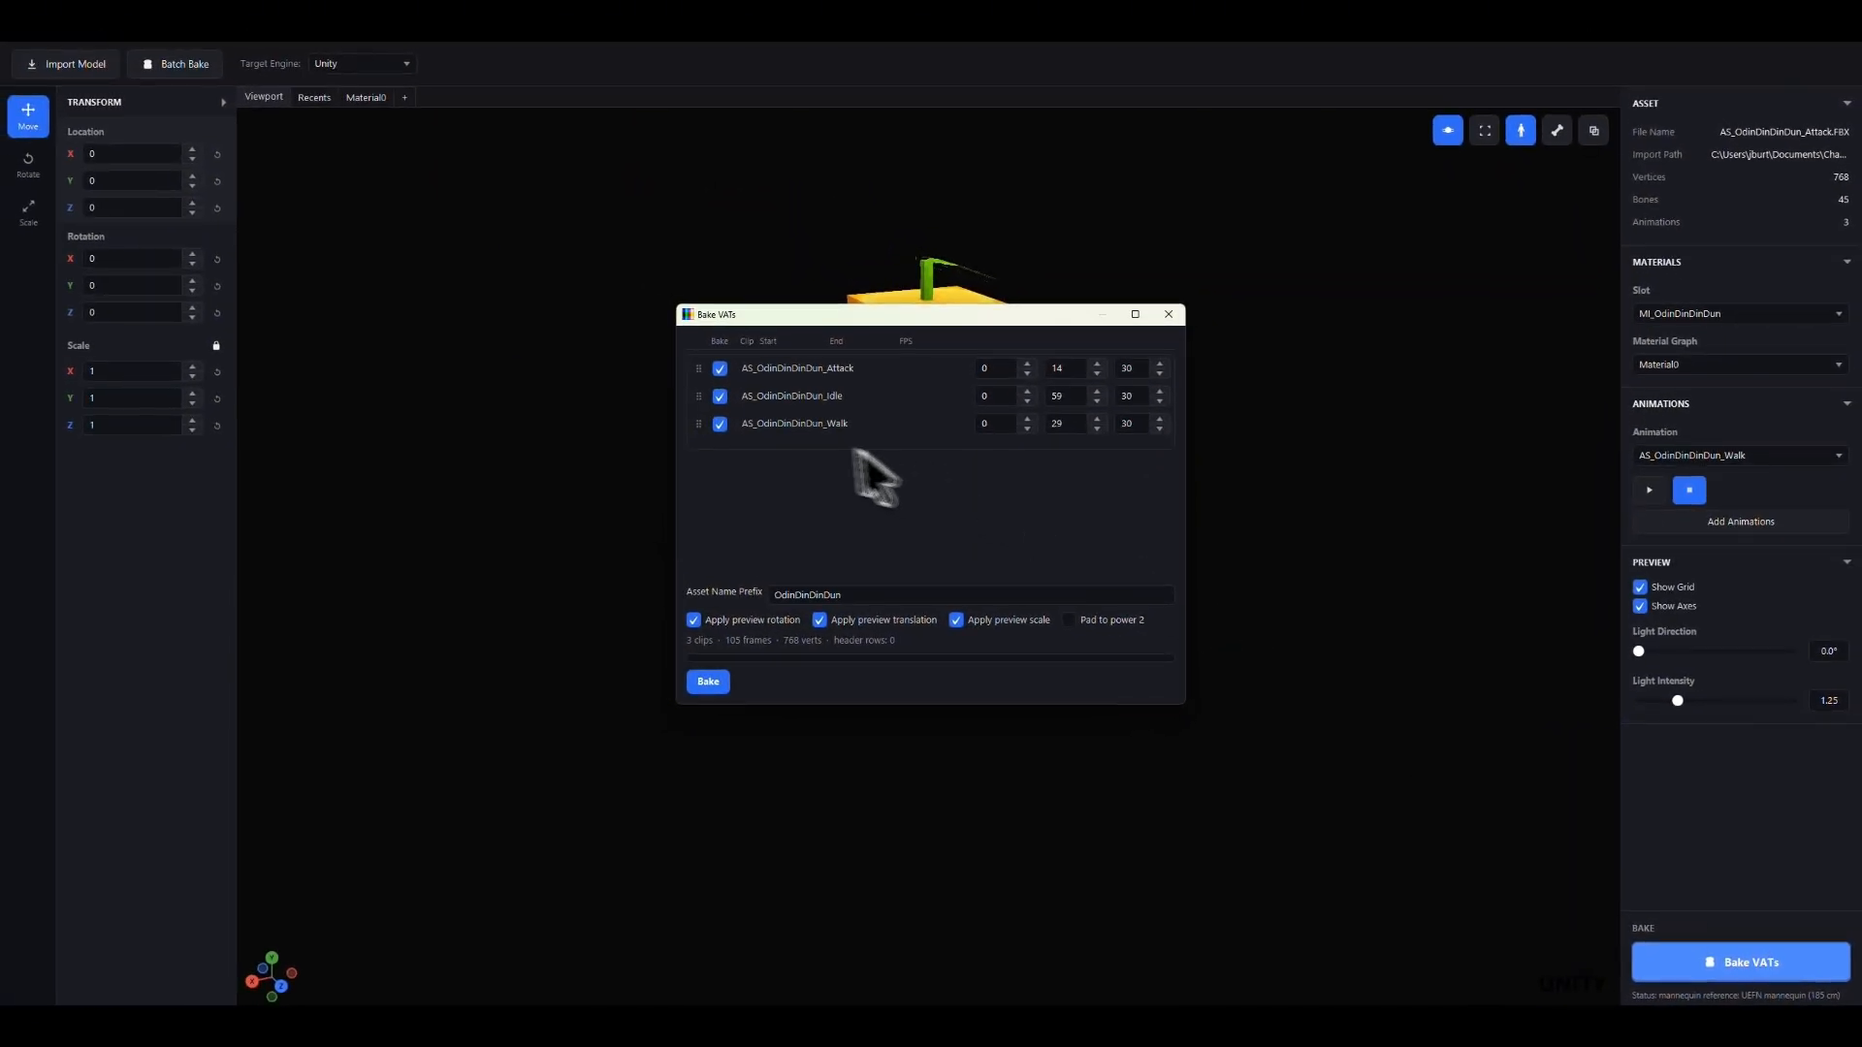
{"action": "left_click_drag", "start_coordinate": [692, 426], "coordinate": [688, 359]}
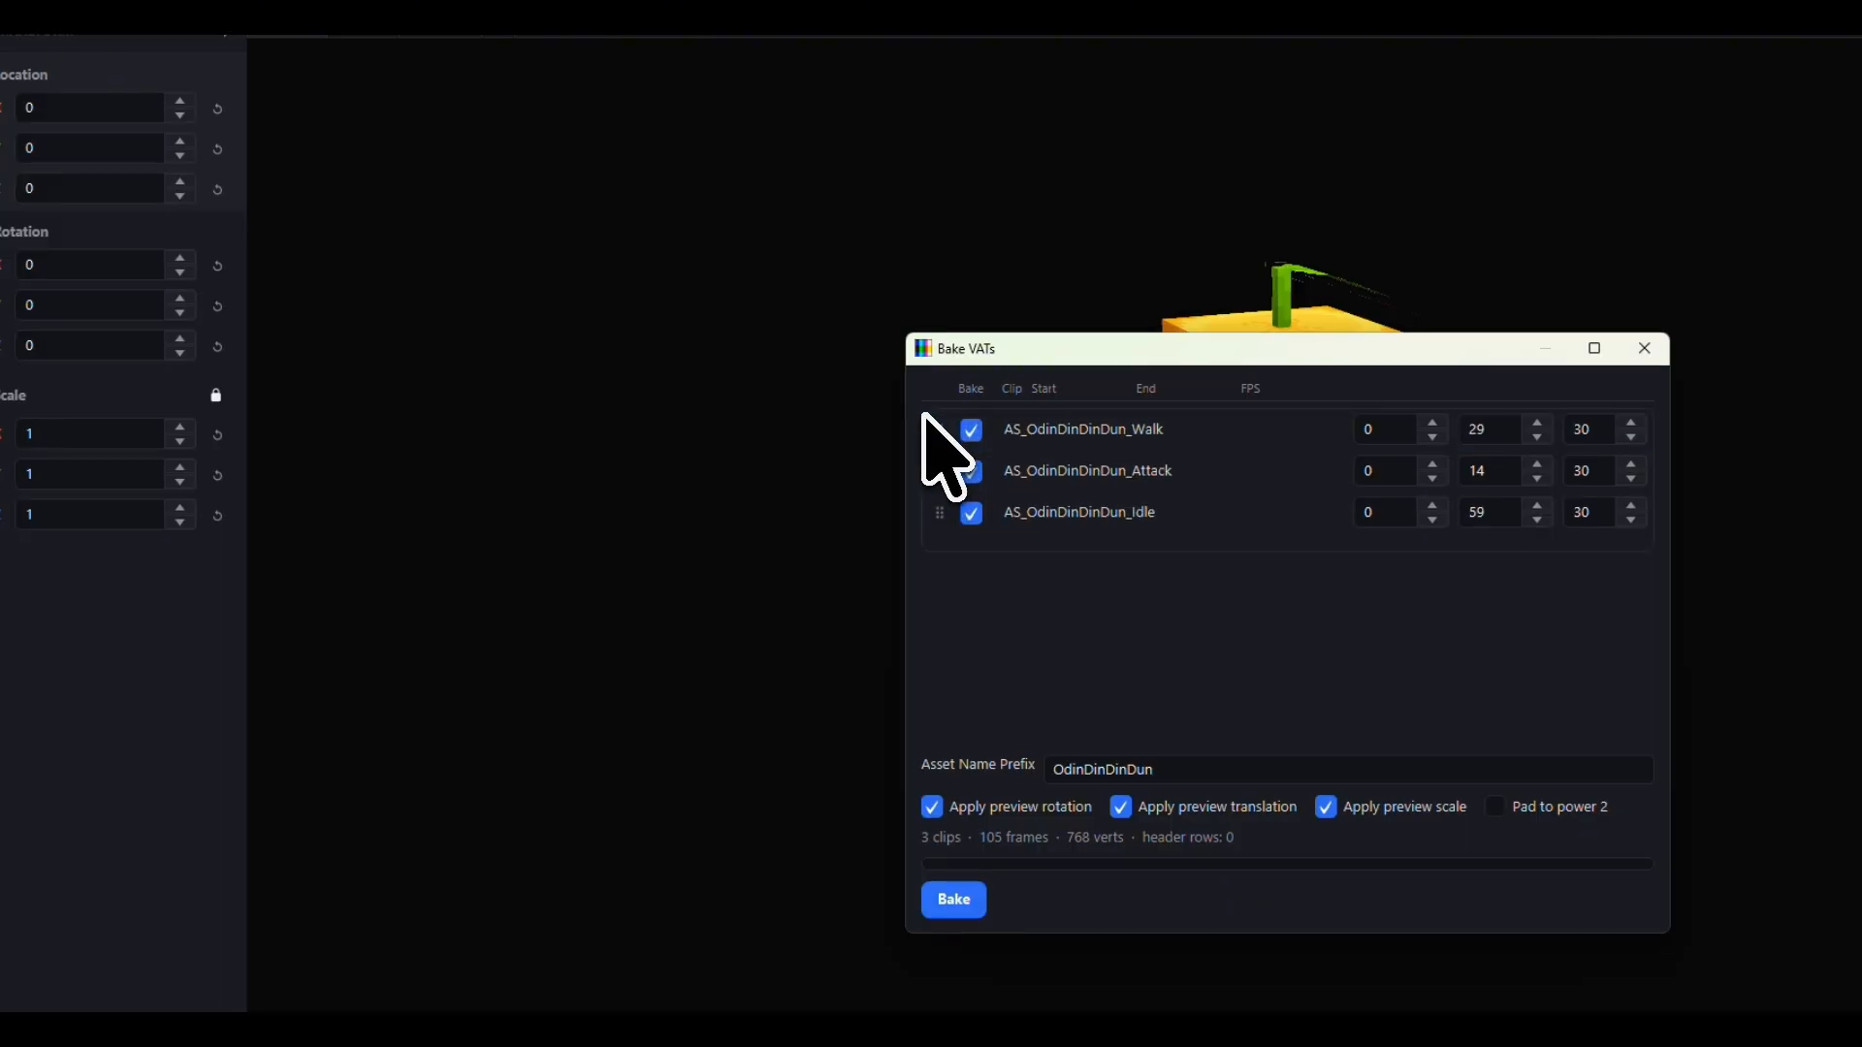
{"action": "left_click_drag", "start_coordinate": [943, 468], "coordinate": [945, 419]}
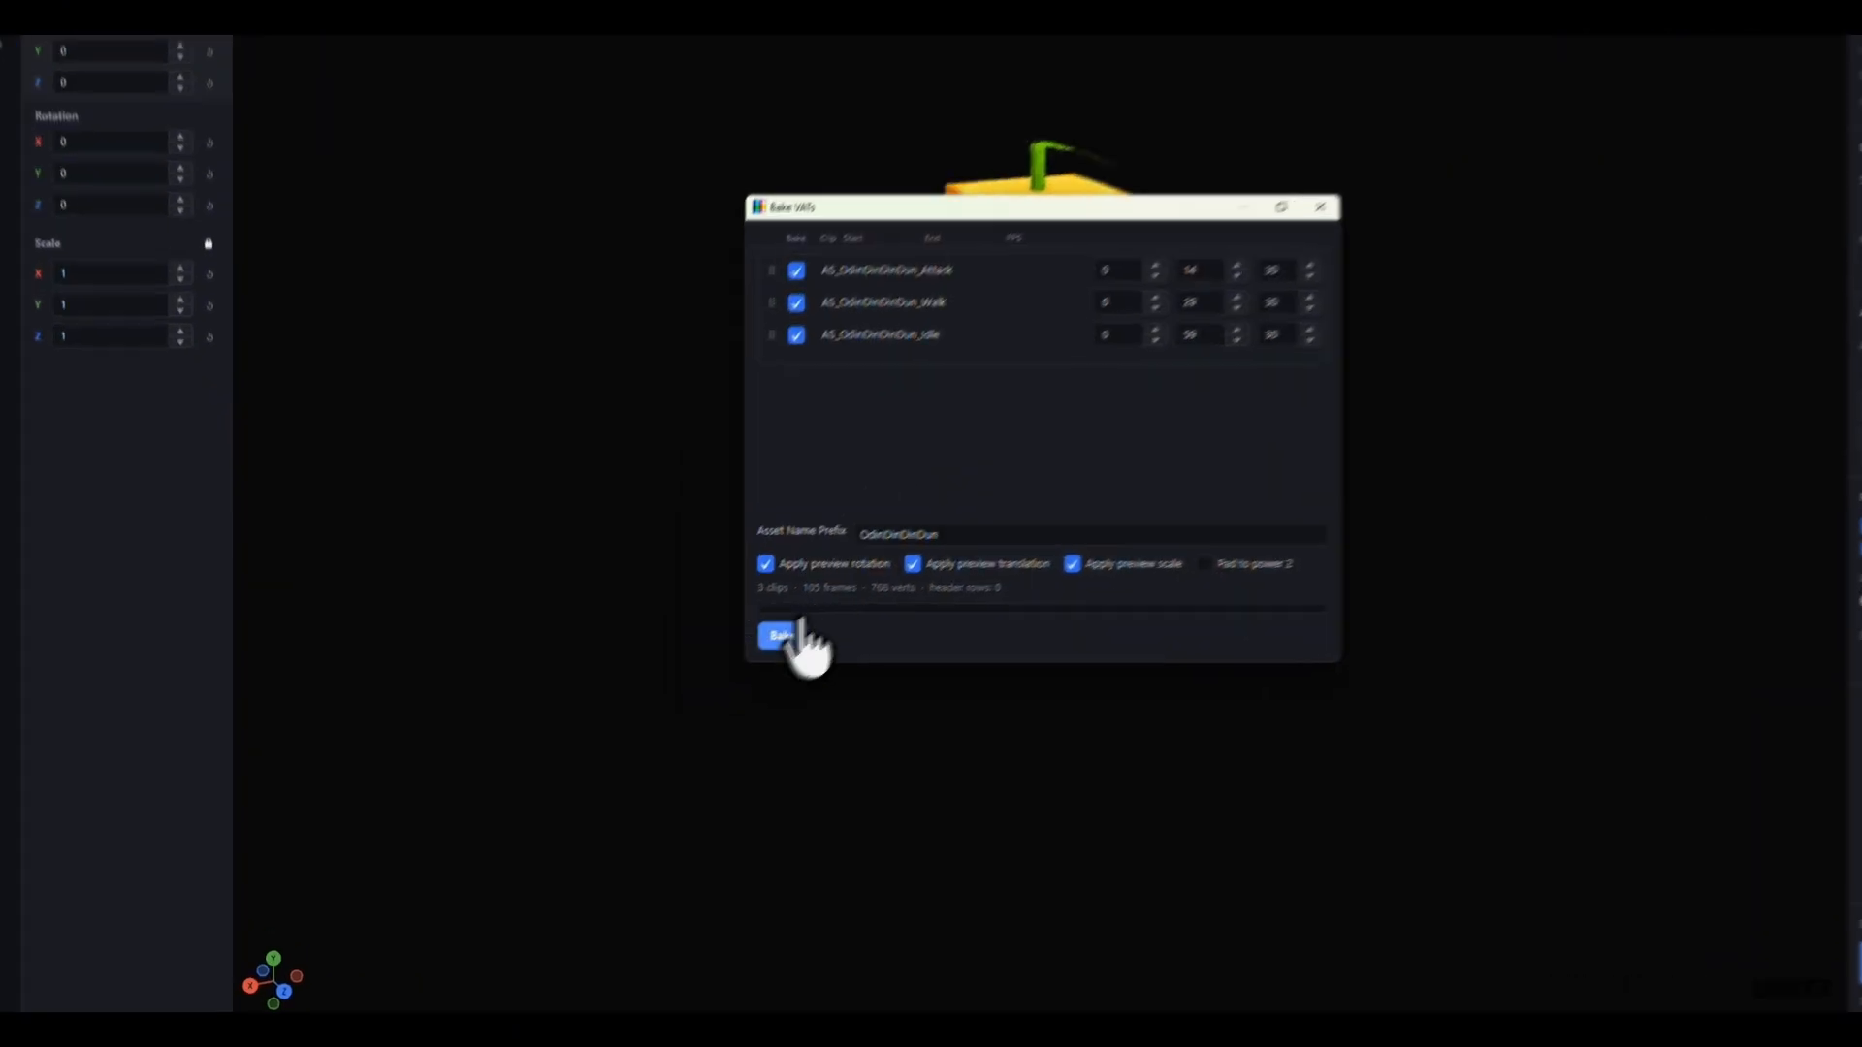
{"action": "left_click", "coordinate": [873, 580]}
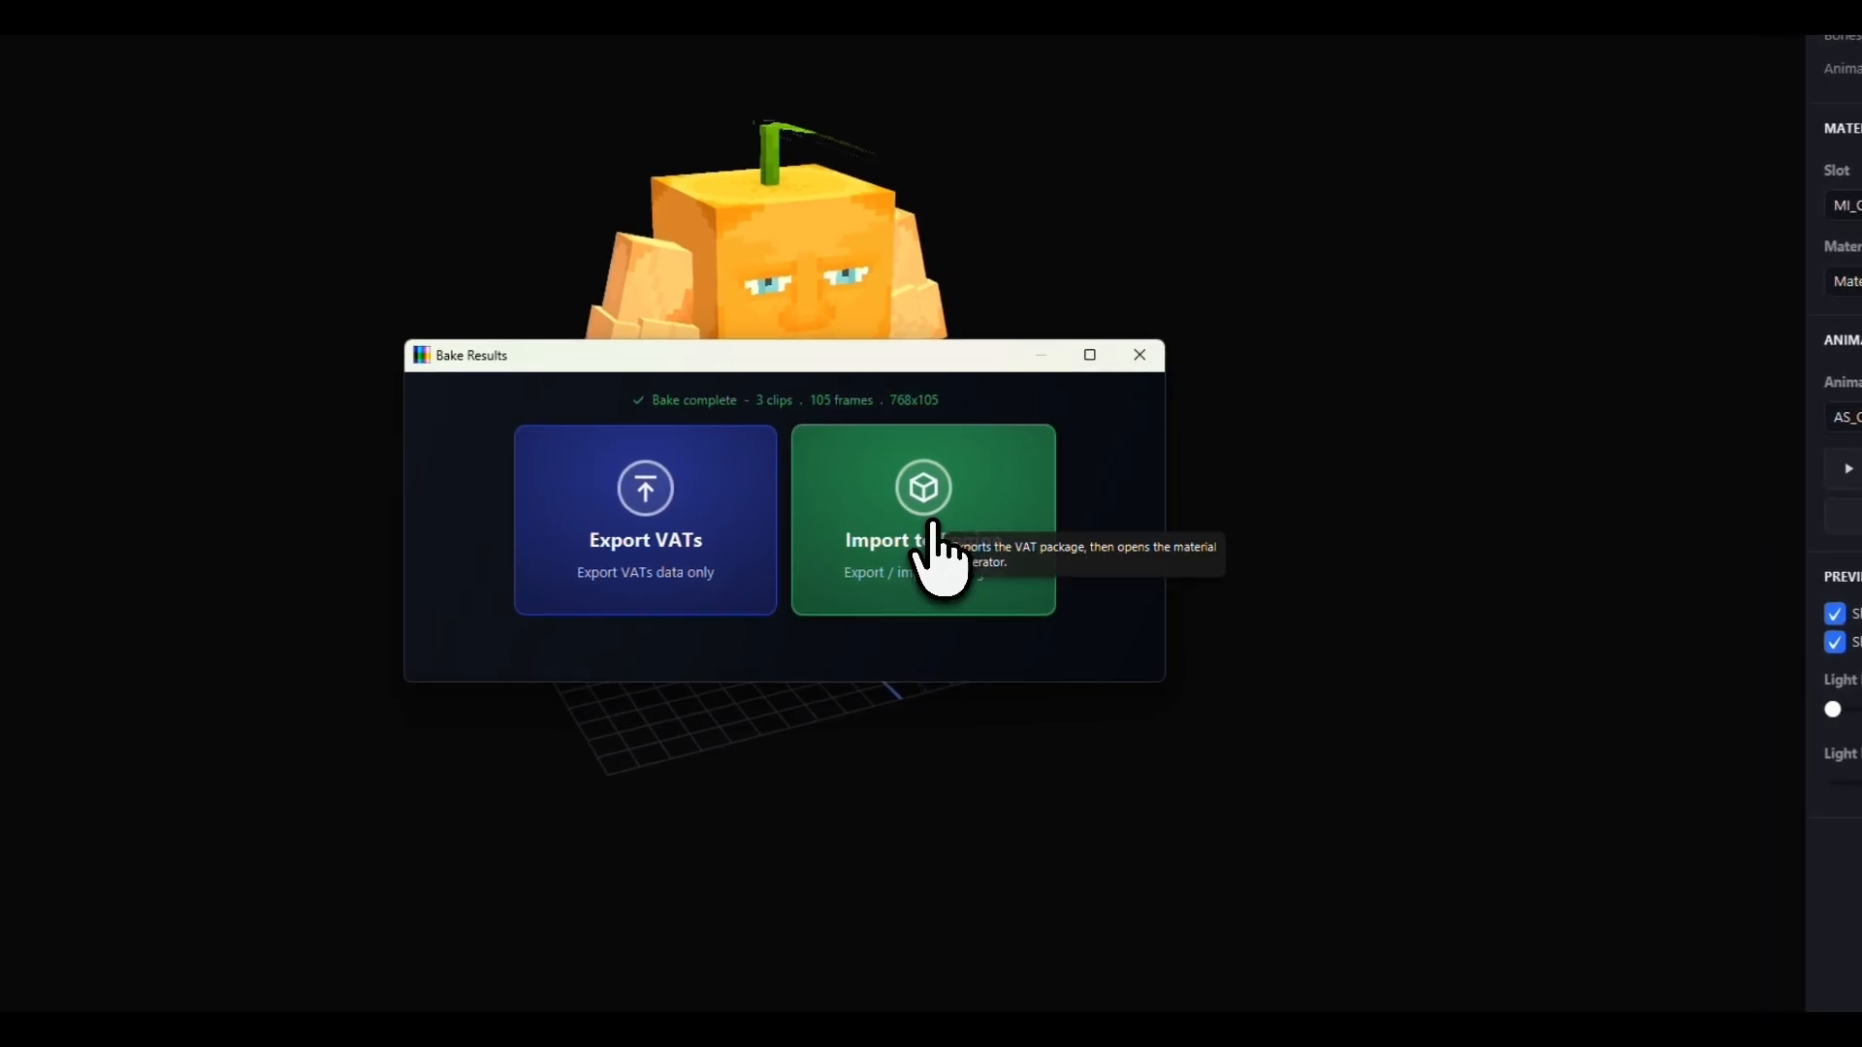
- Export the VAT package for engine import to the Demo folder, with subfolder Character\OdinDinDinDun and file prefix OdinDinDinDun
{"action": "left_click", "coordinate": [1036, 532]}
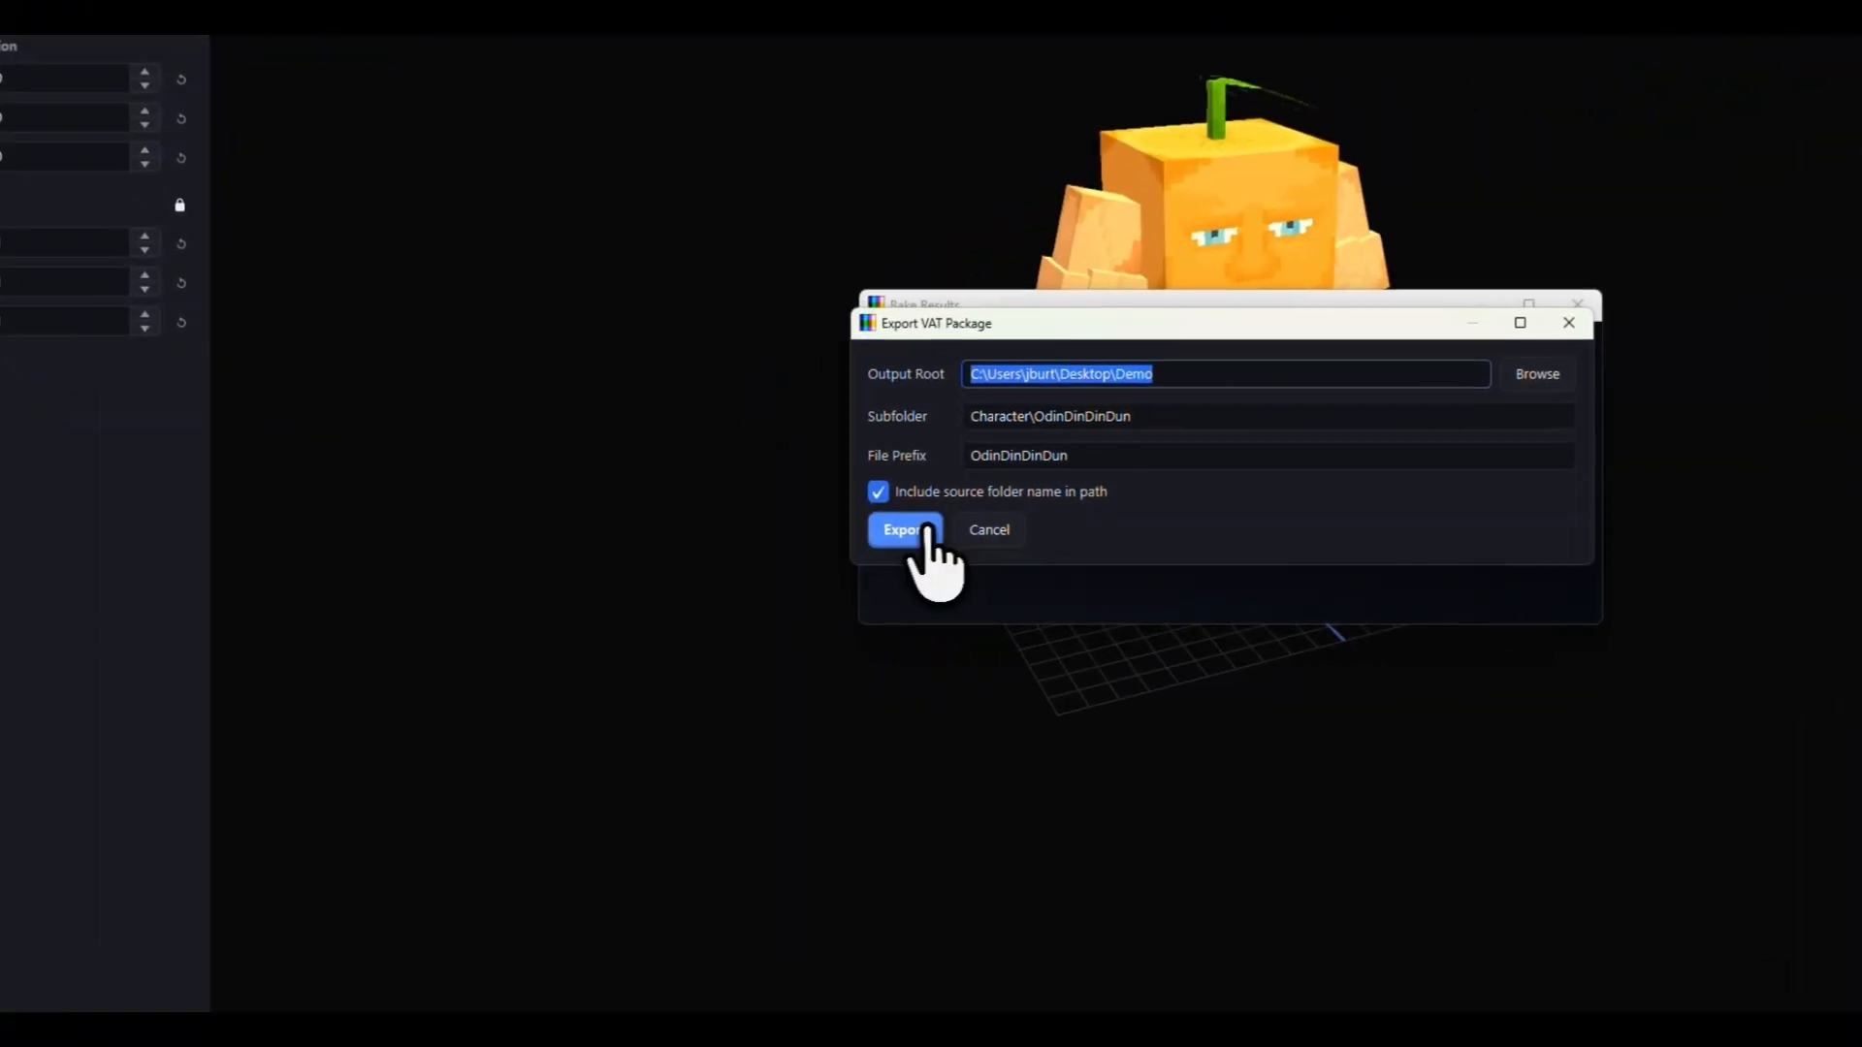
{"action": "left_click", "coordinate": [714, 569]}
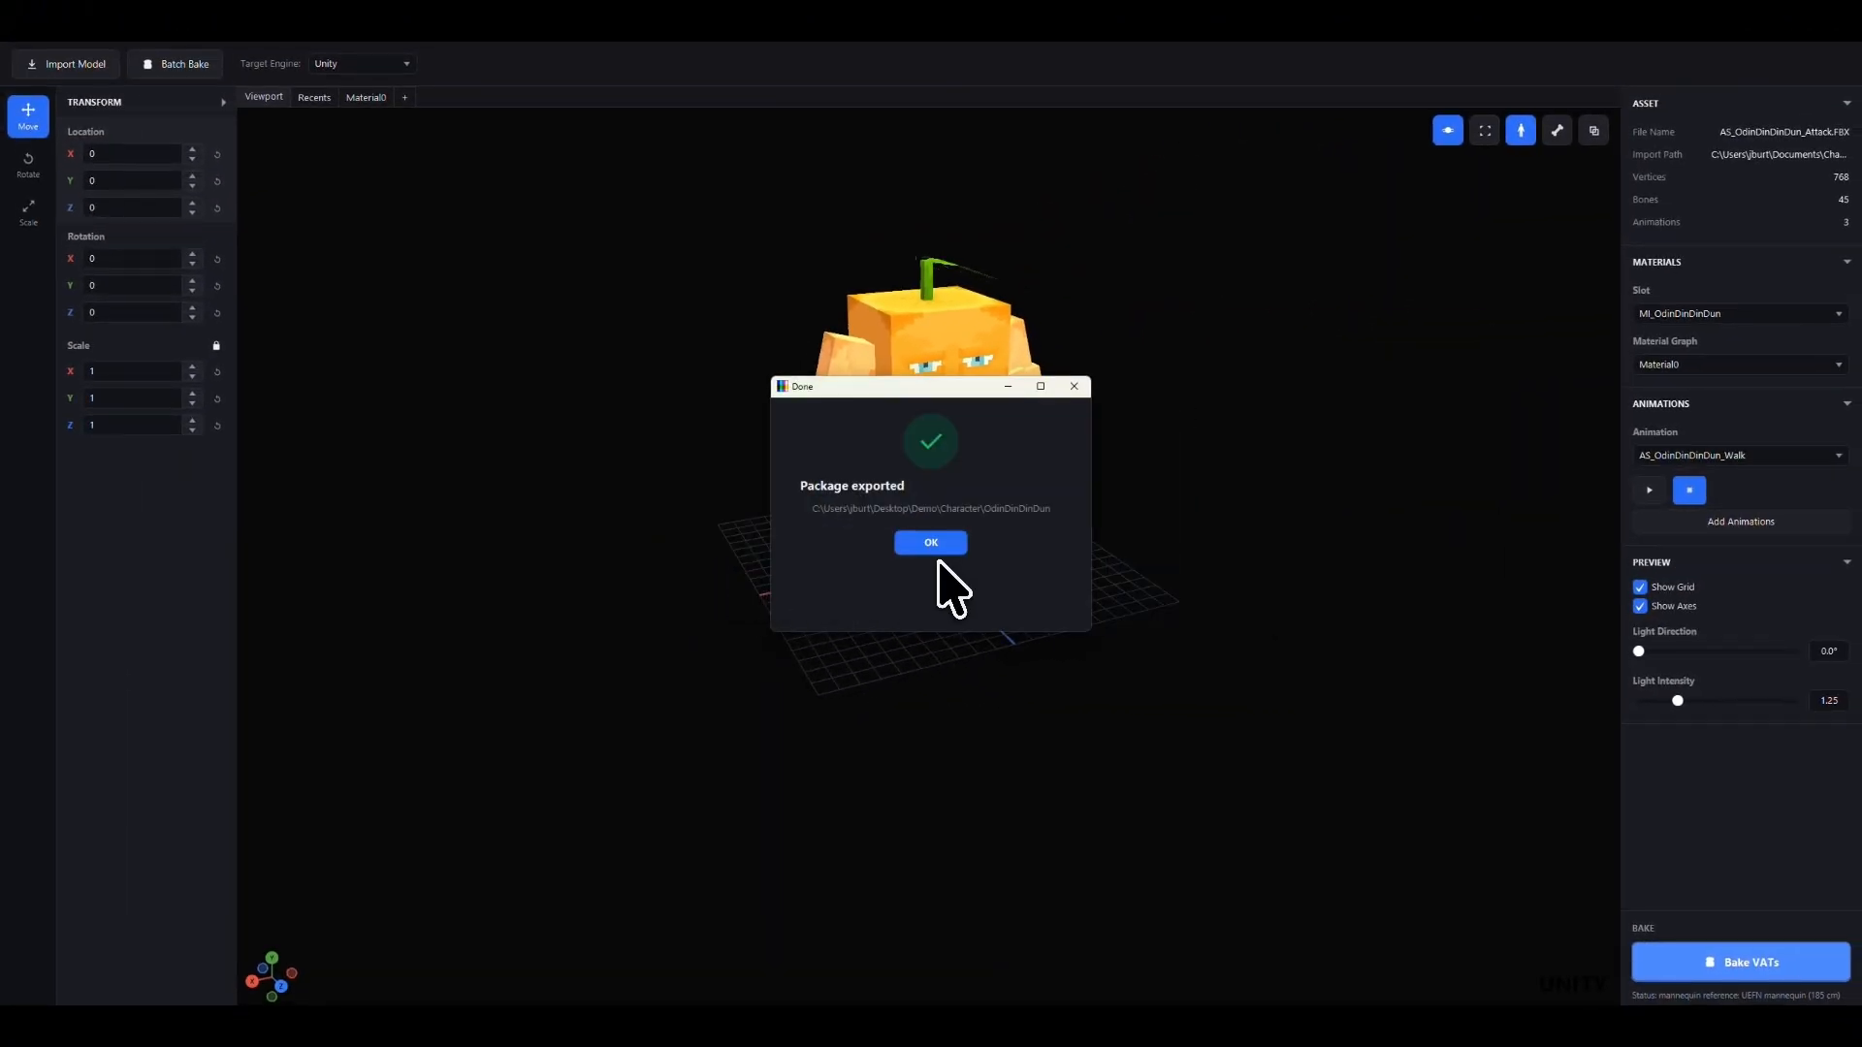
{"action": "left_click", "coordinate": [933, 545]}
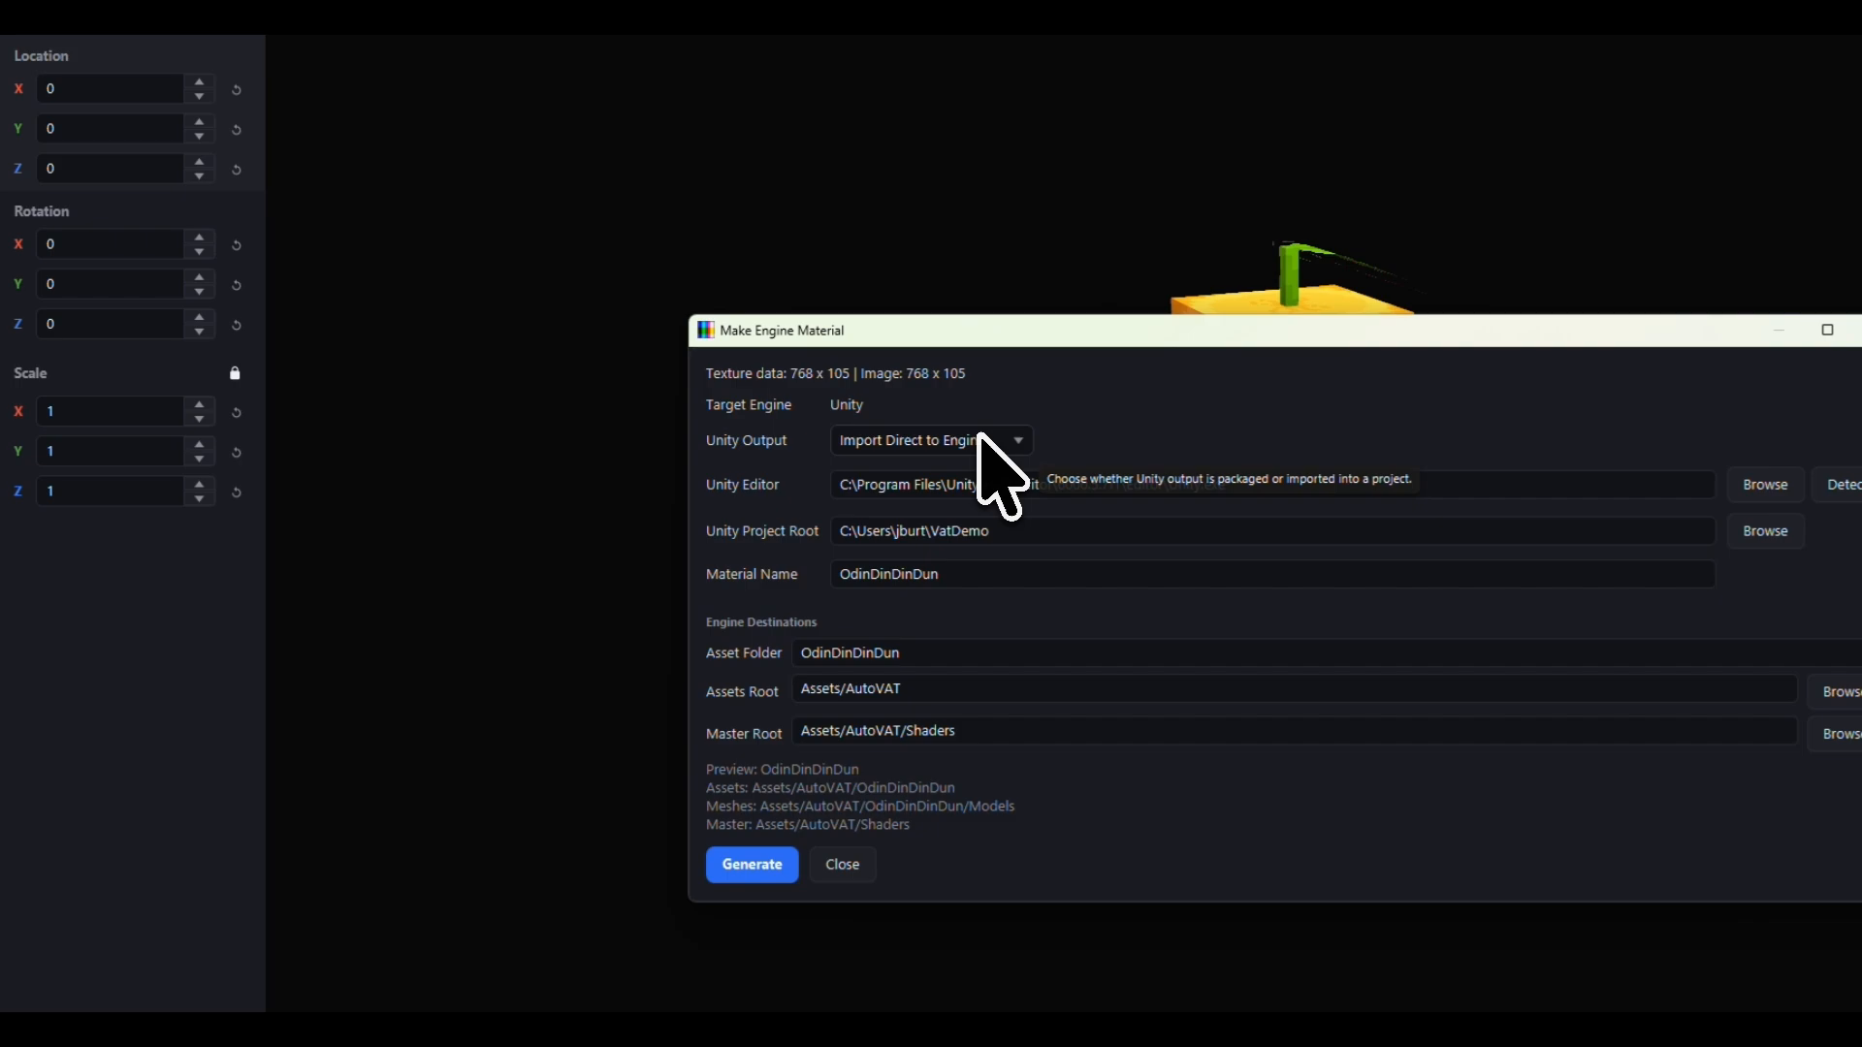
- Generate the OdinDinDinDun engine material with the Unity output set to Import Direct to Engine
{"action": "left_click", "coordinate": [722, 391]}
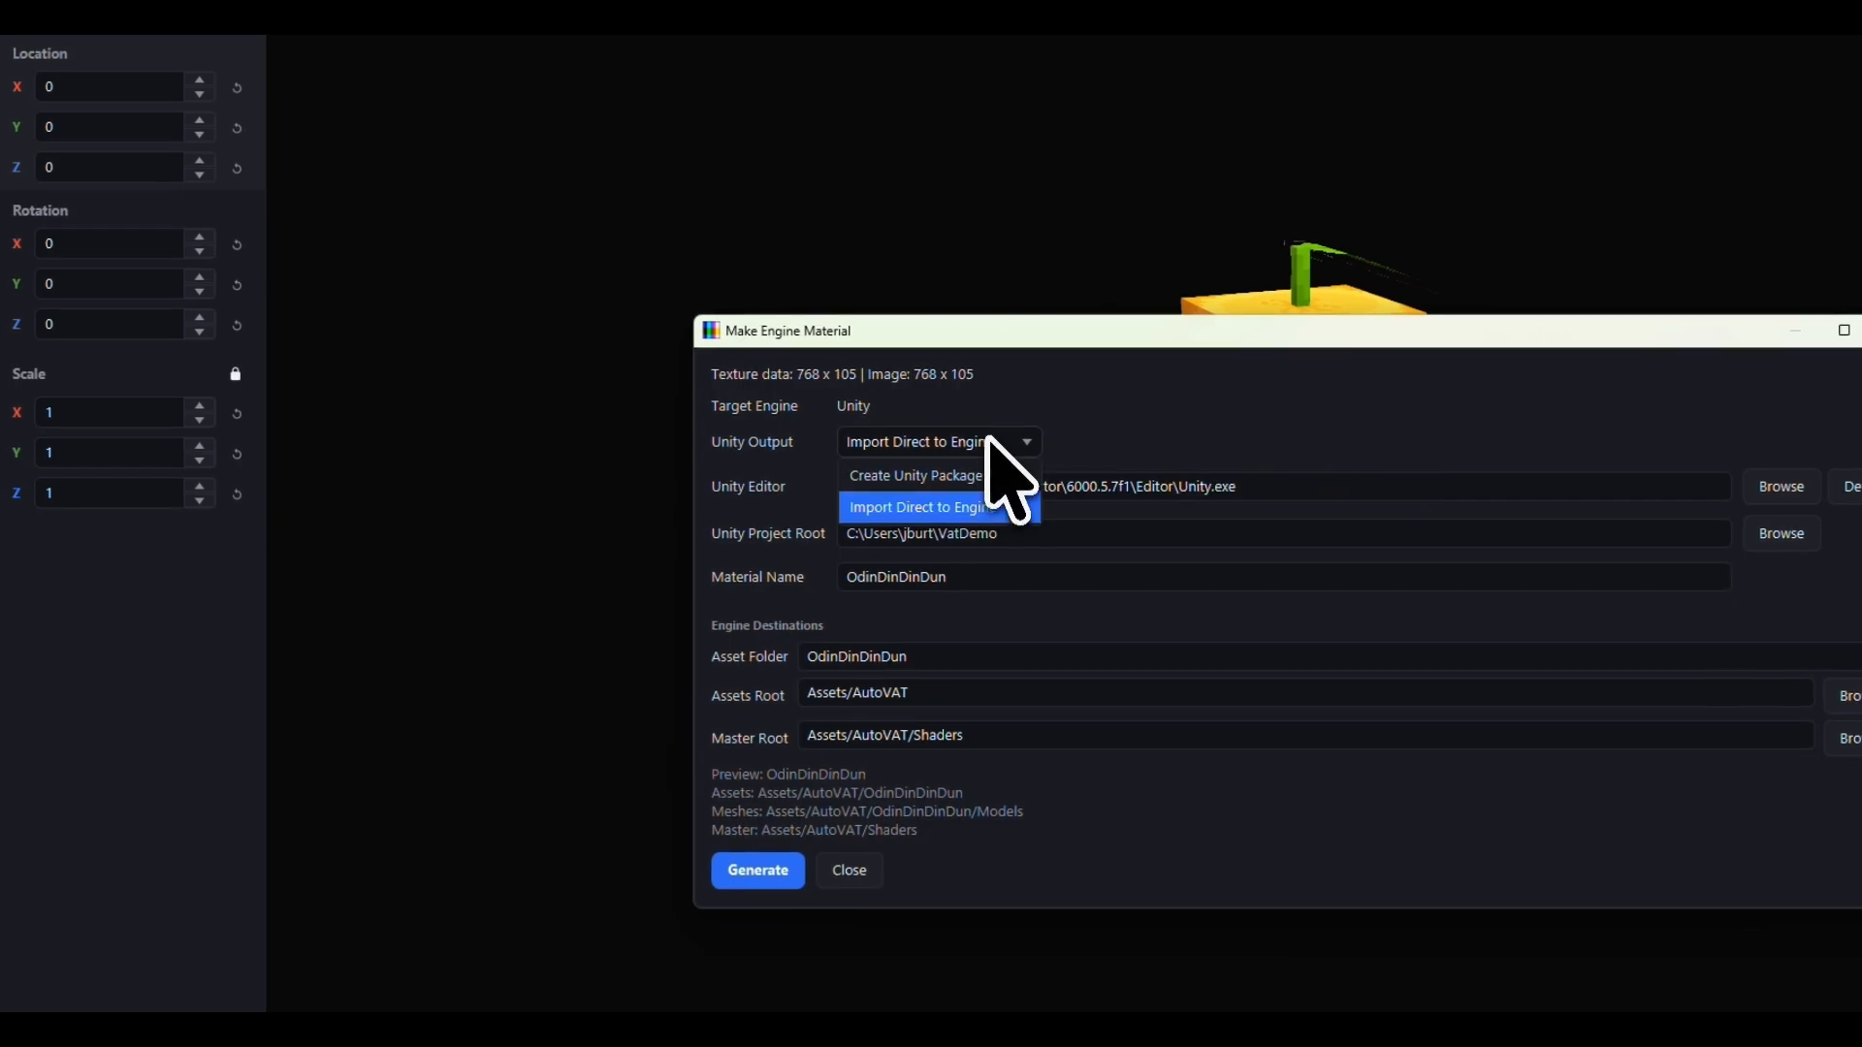
{"action": "left_click", "coordinate": [931, 509]}
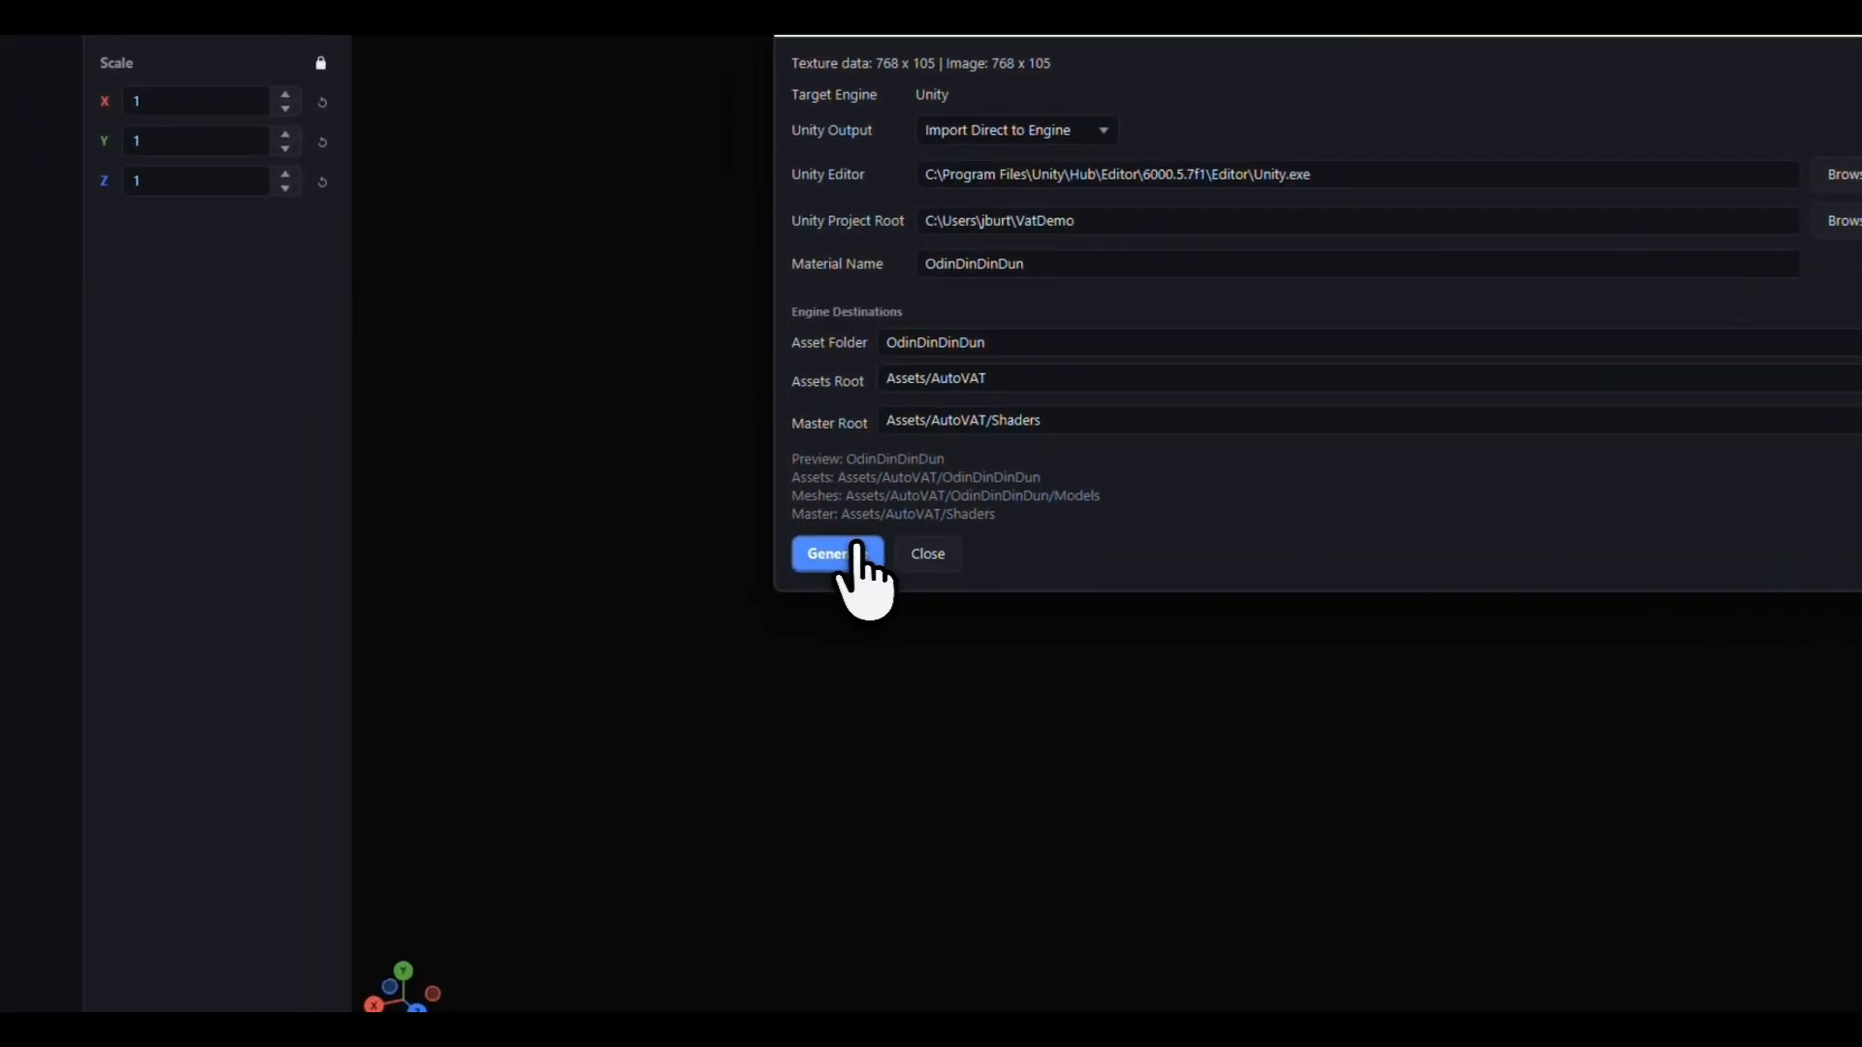
{"action": "left_click", "coordinate": [564, 676]}
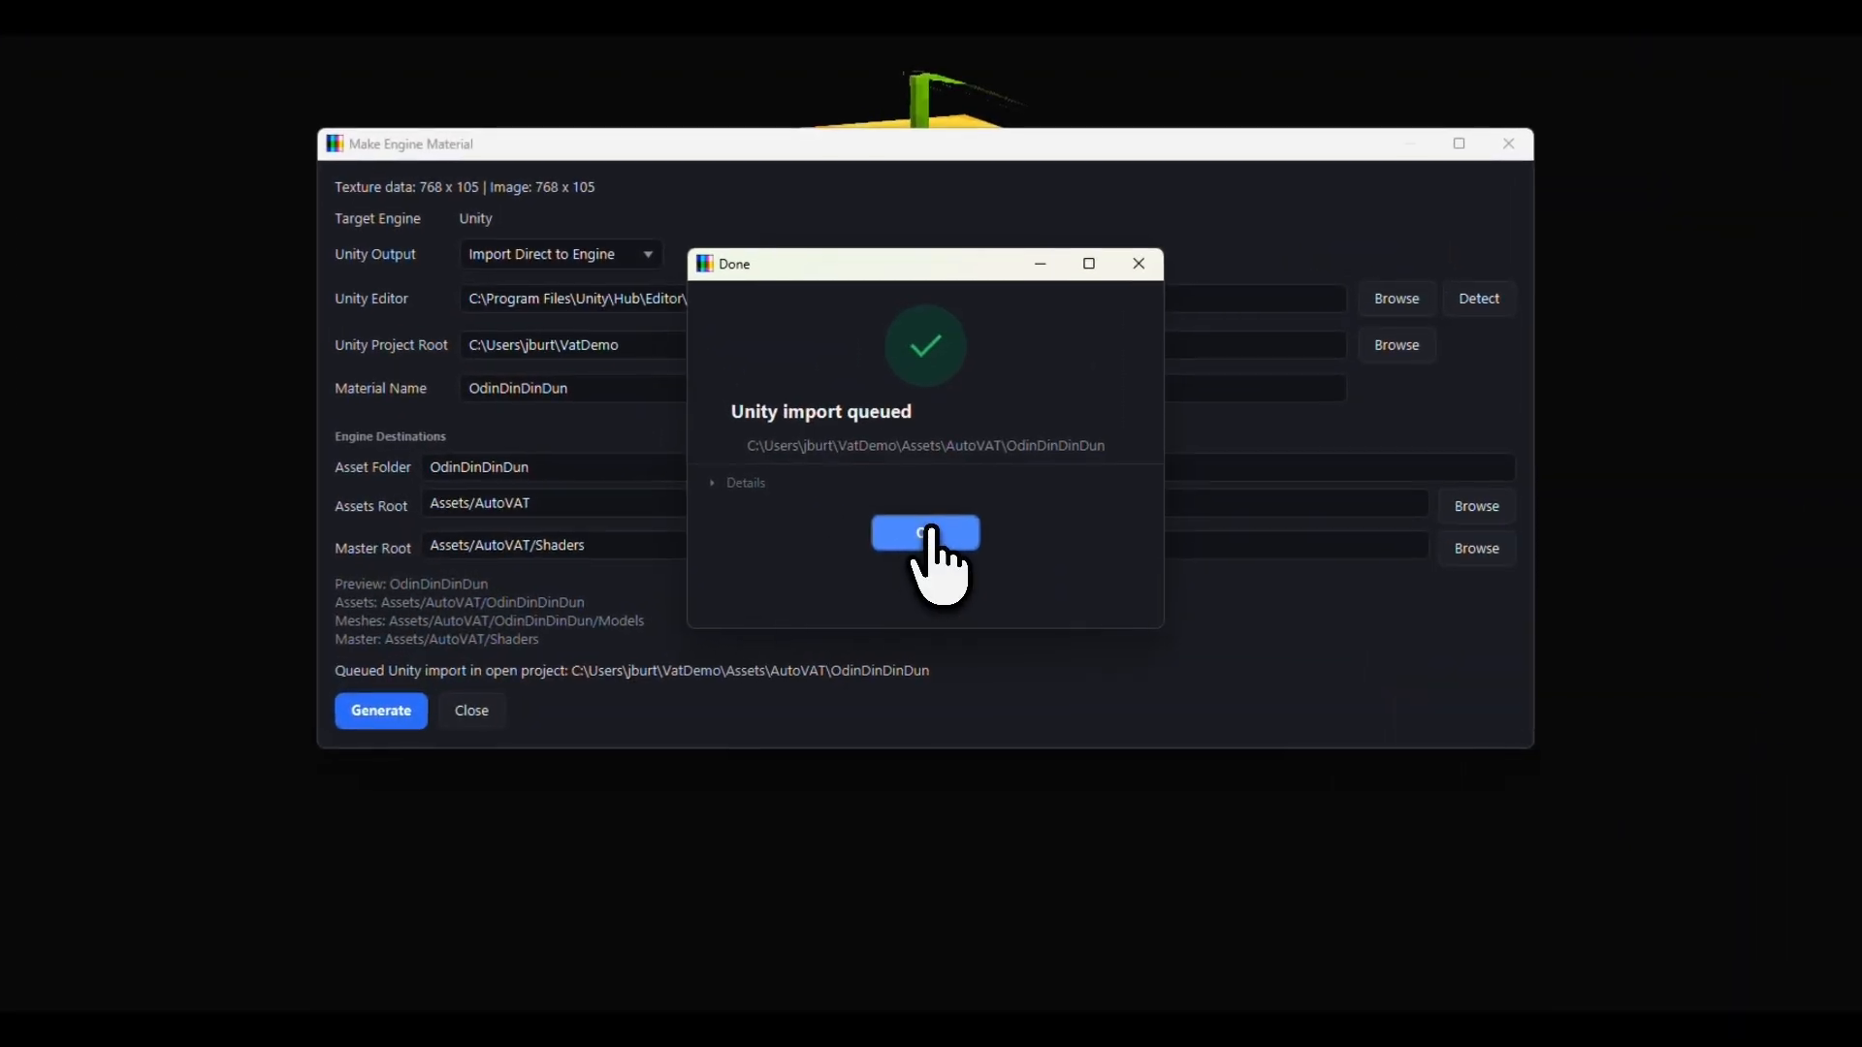
{"action": "left_click", "coordinate": [931, 568]}
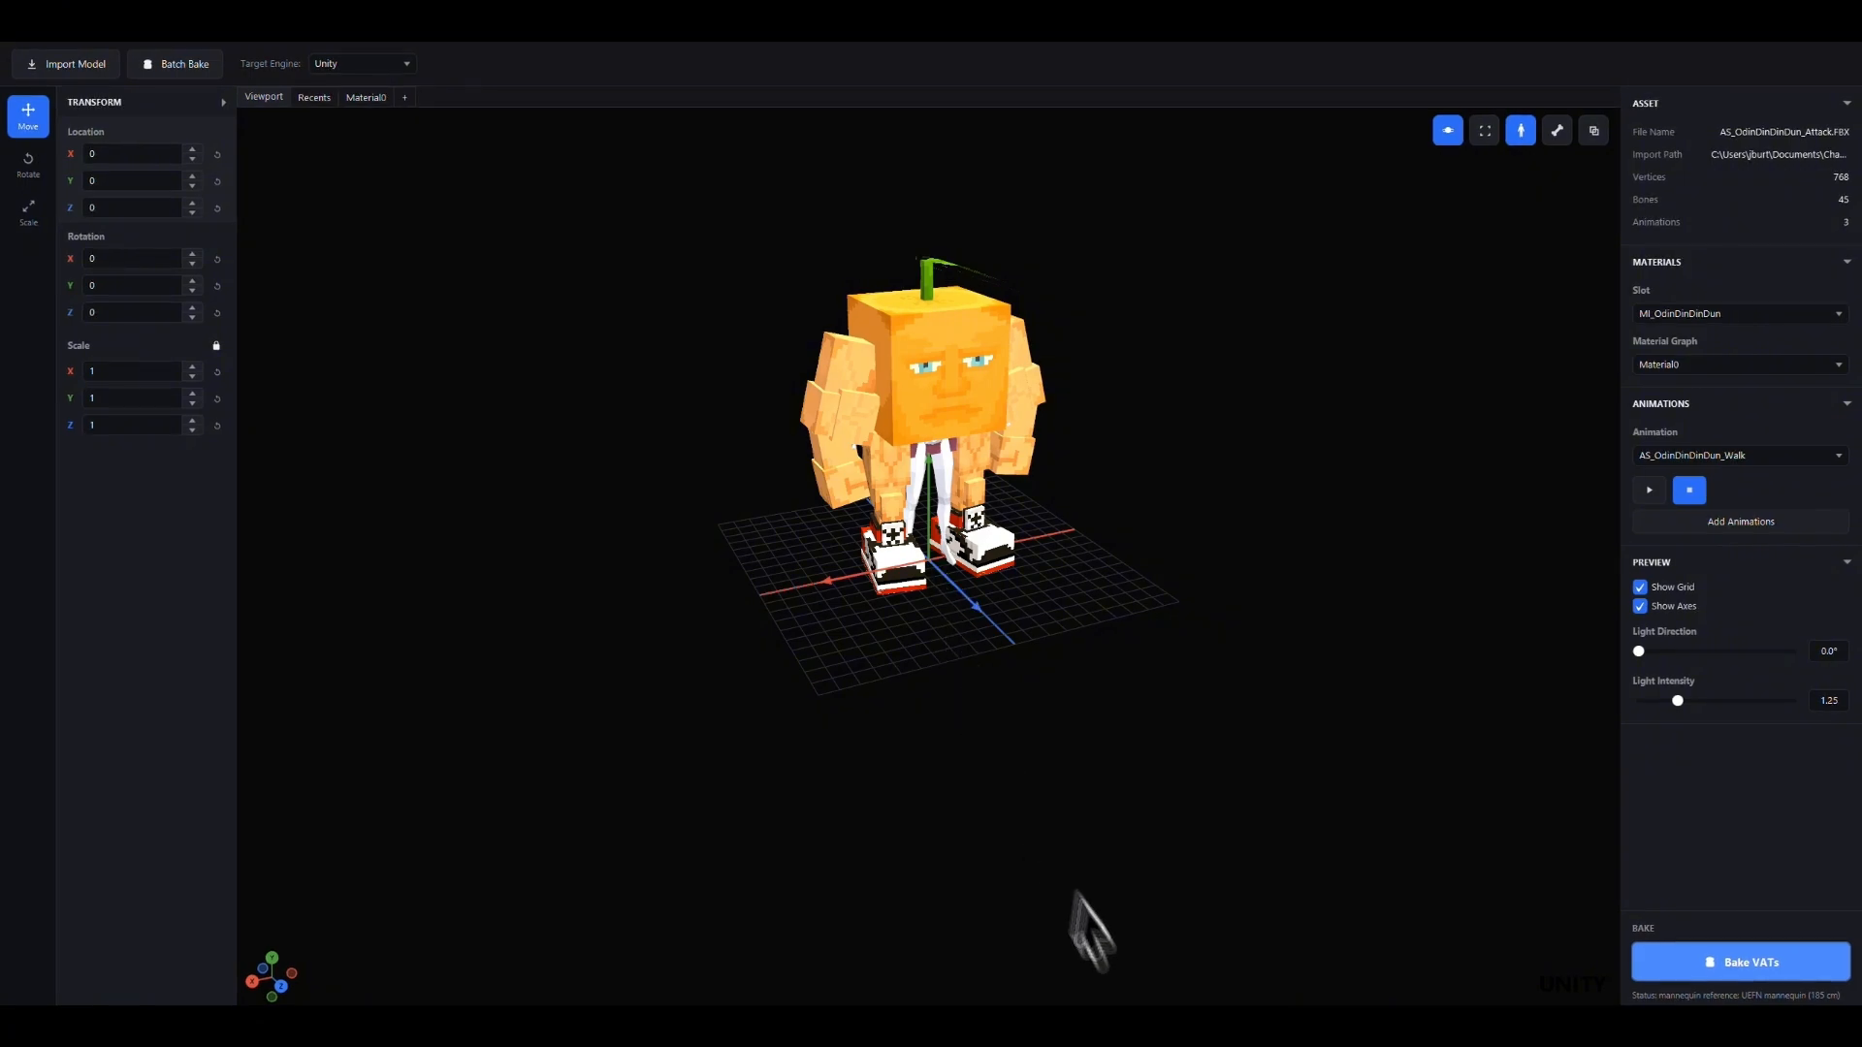
- Switch to the VatDemo project in Unity and place the OdinDinDinDun prefab from its Prefabs folder in the scene
{"action": "mouse_move", "coordinate": [1220, 1026]}
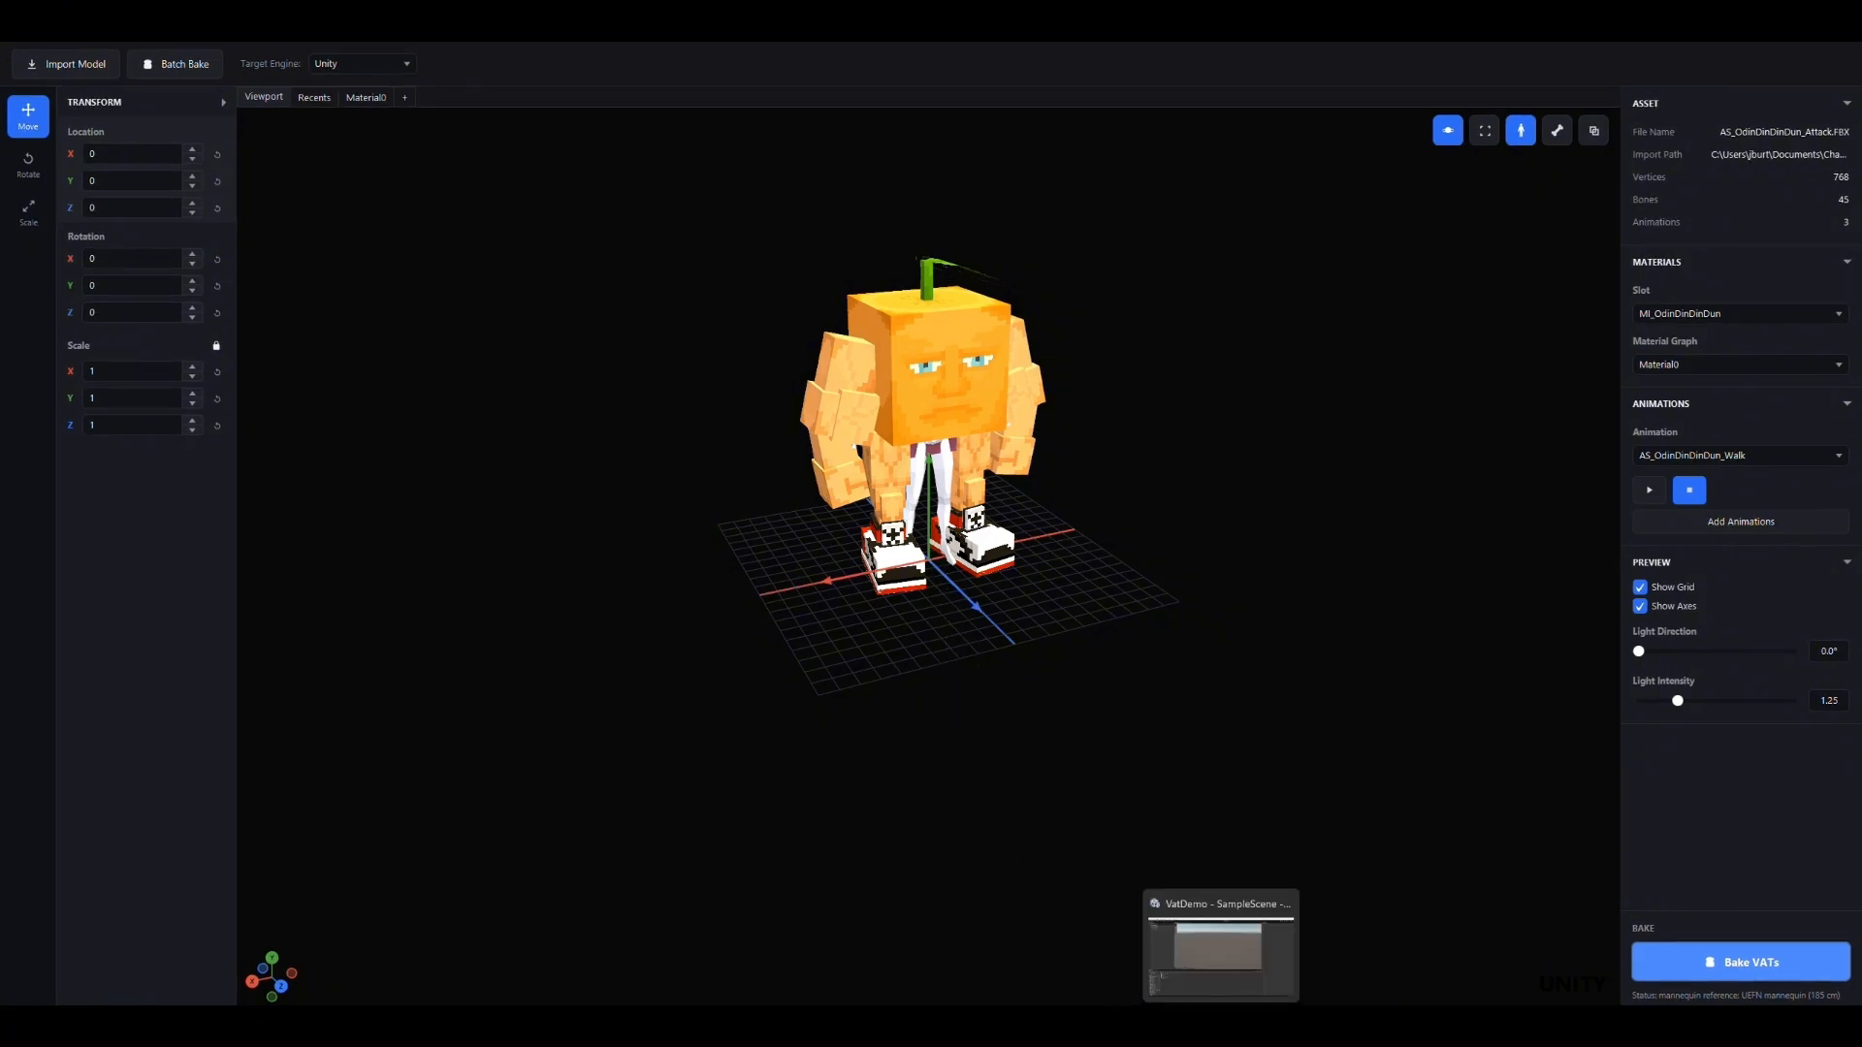
{"action": "left_click", "coordinate": [1220, 955]}
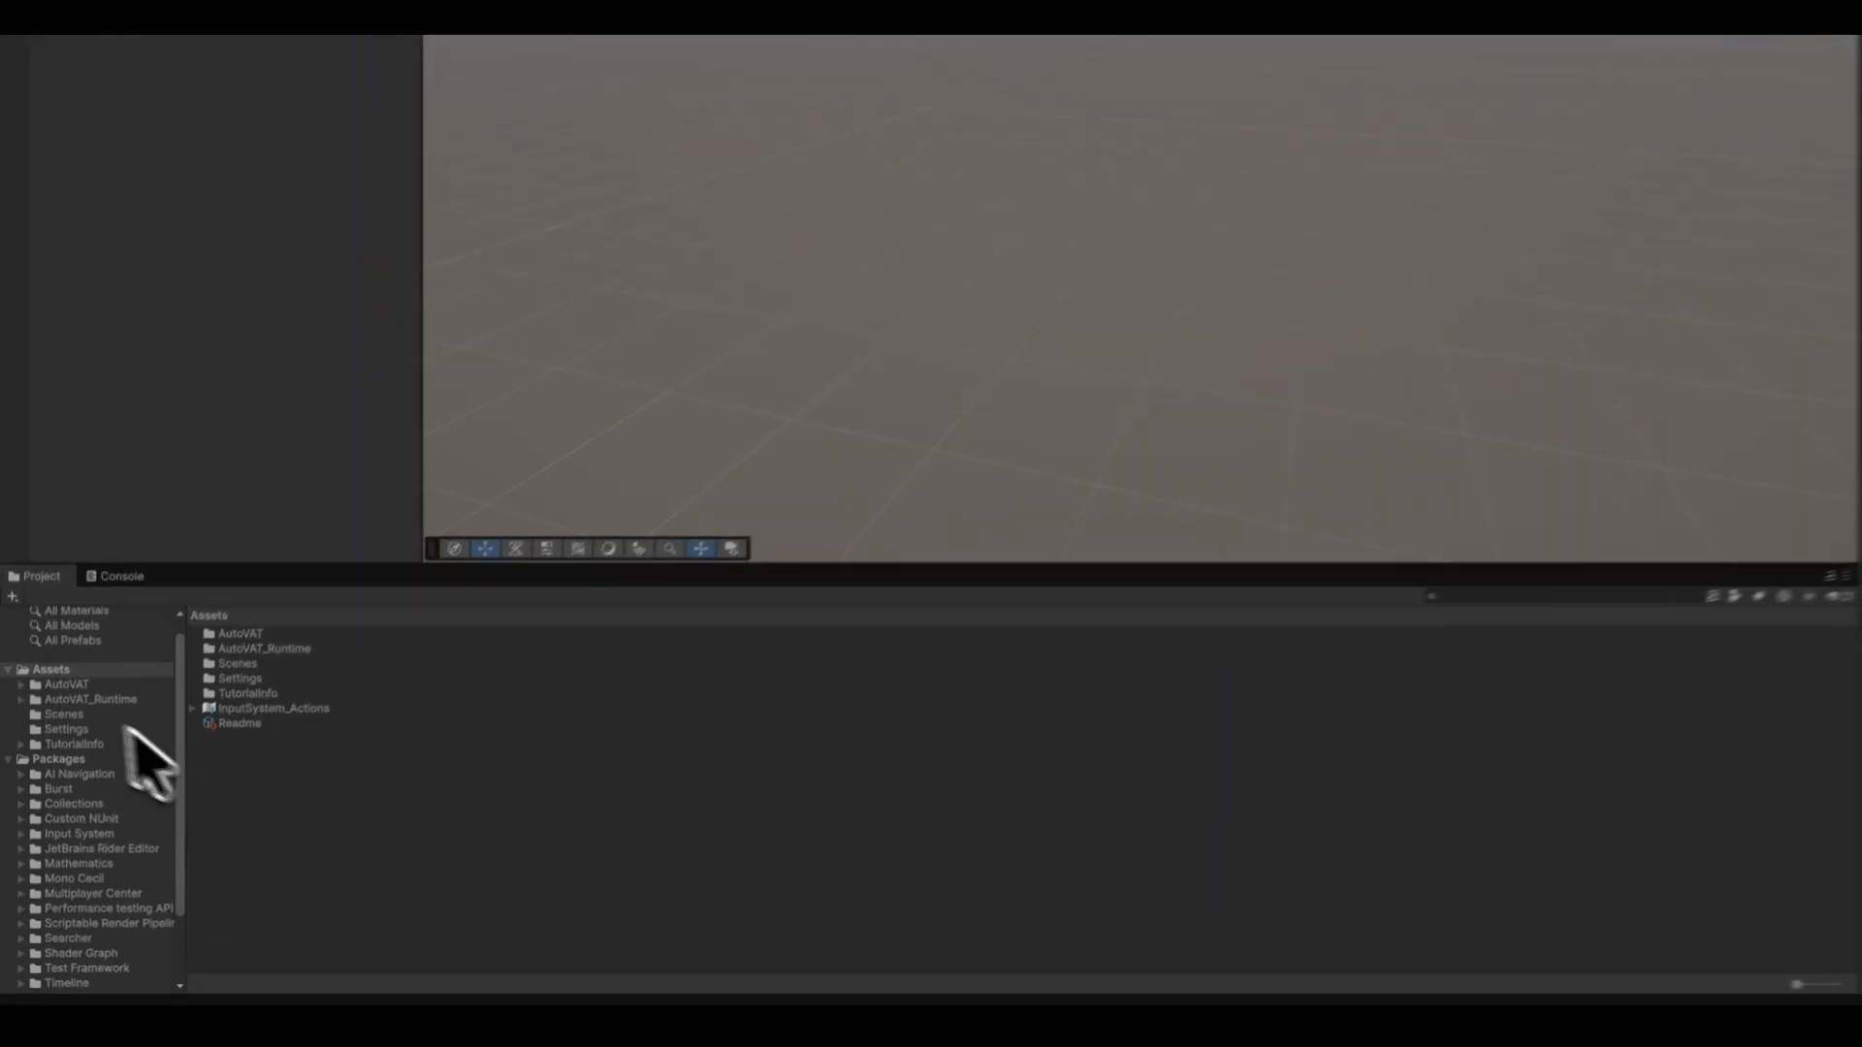
{"action": "left_click", "coordinate": [16, 755]}
{"action": "left_click", "coordinate": [40, 647]}
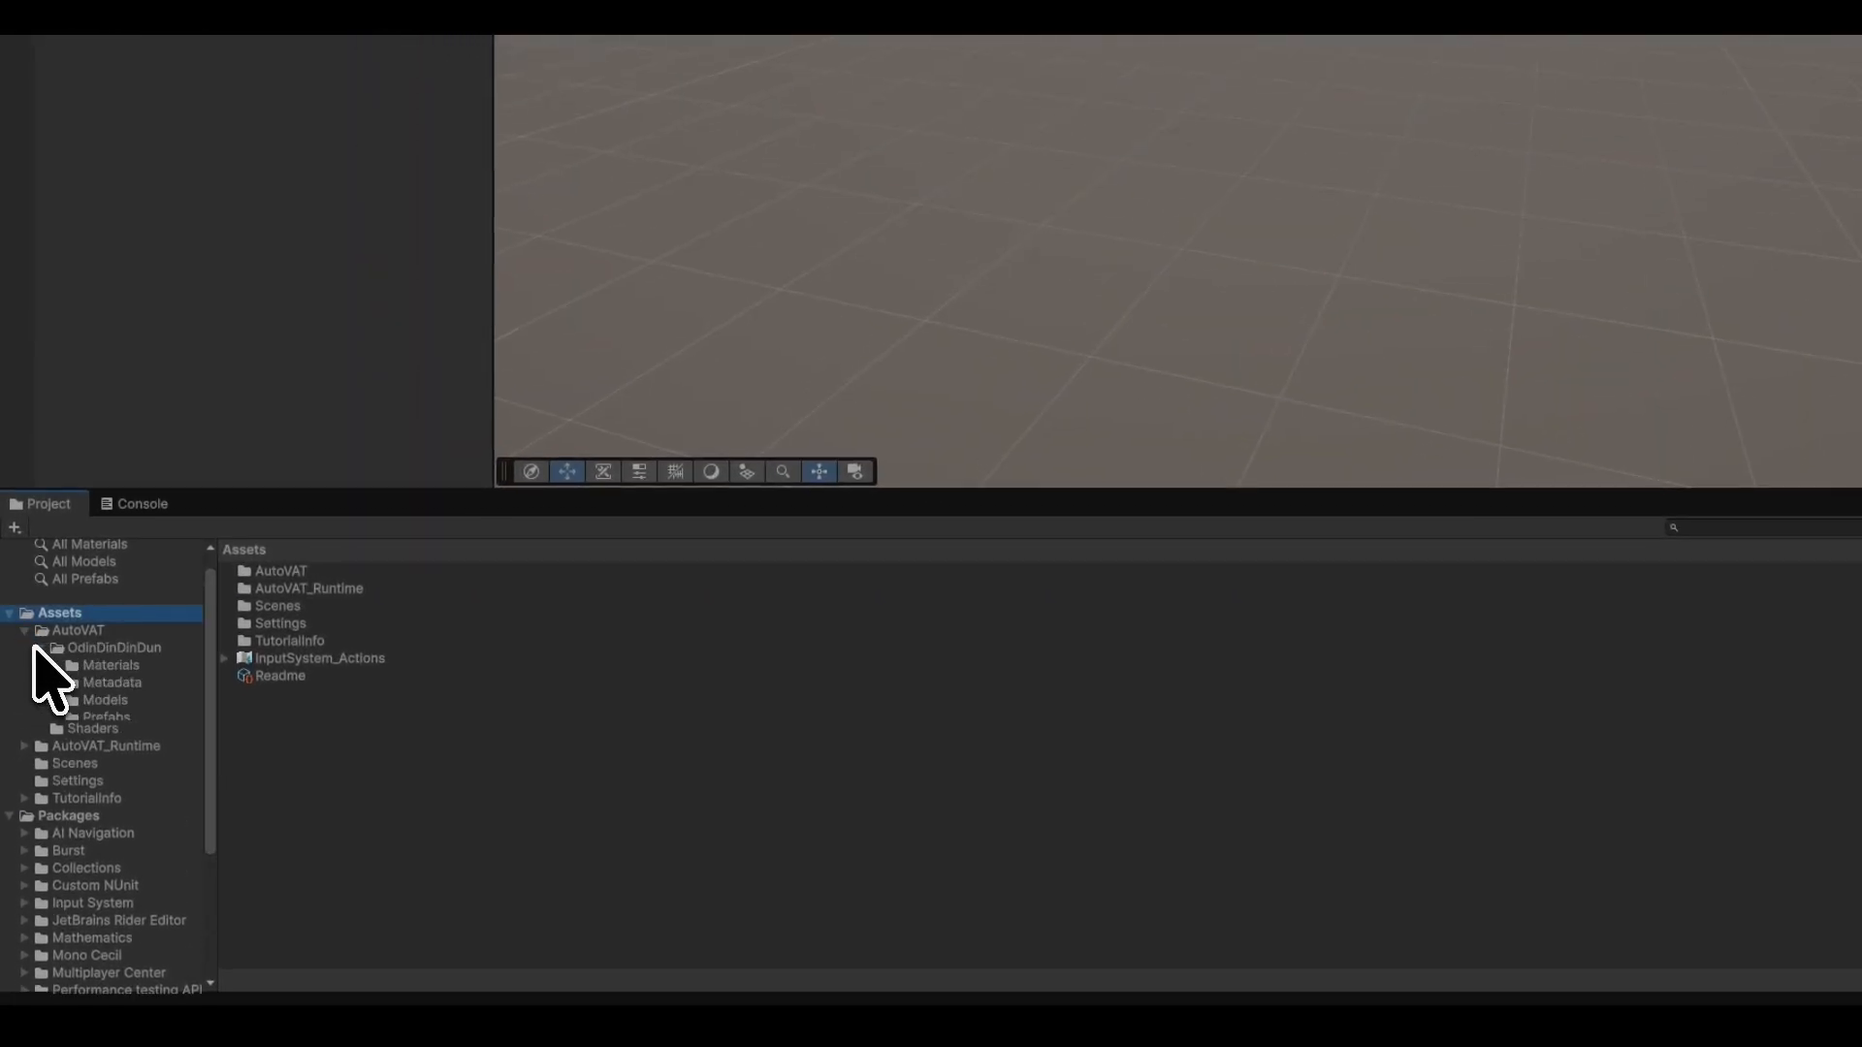
{"action": "left_click", "coordinate": [104, 718]}
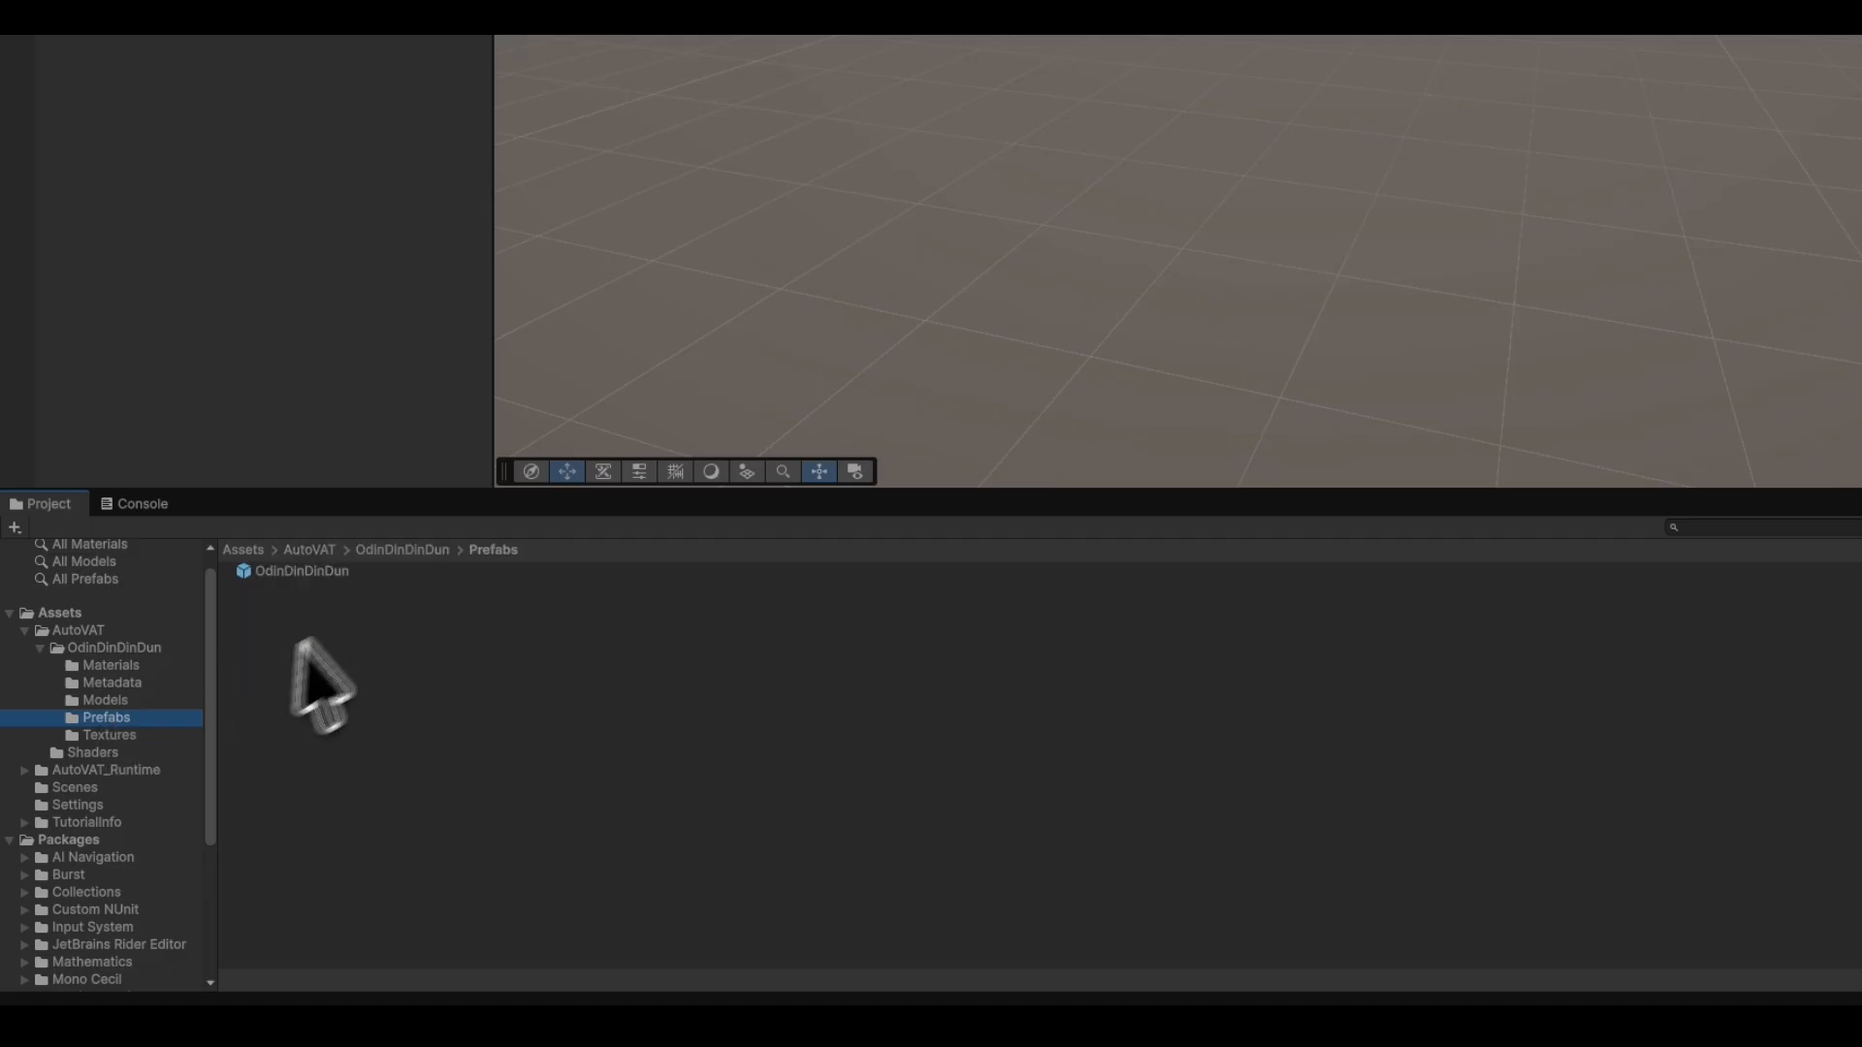
{"action": "left_click_drag", "start_coordinate": [298, 571], "coordinate": [1207, 280]}
{"action": "left_click_drag", "start_coordinate": [818, 512], "coordinate": [836, 490]}
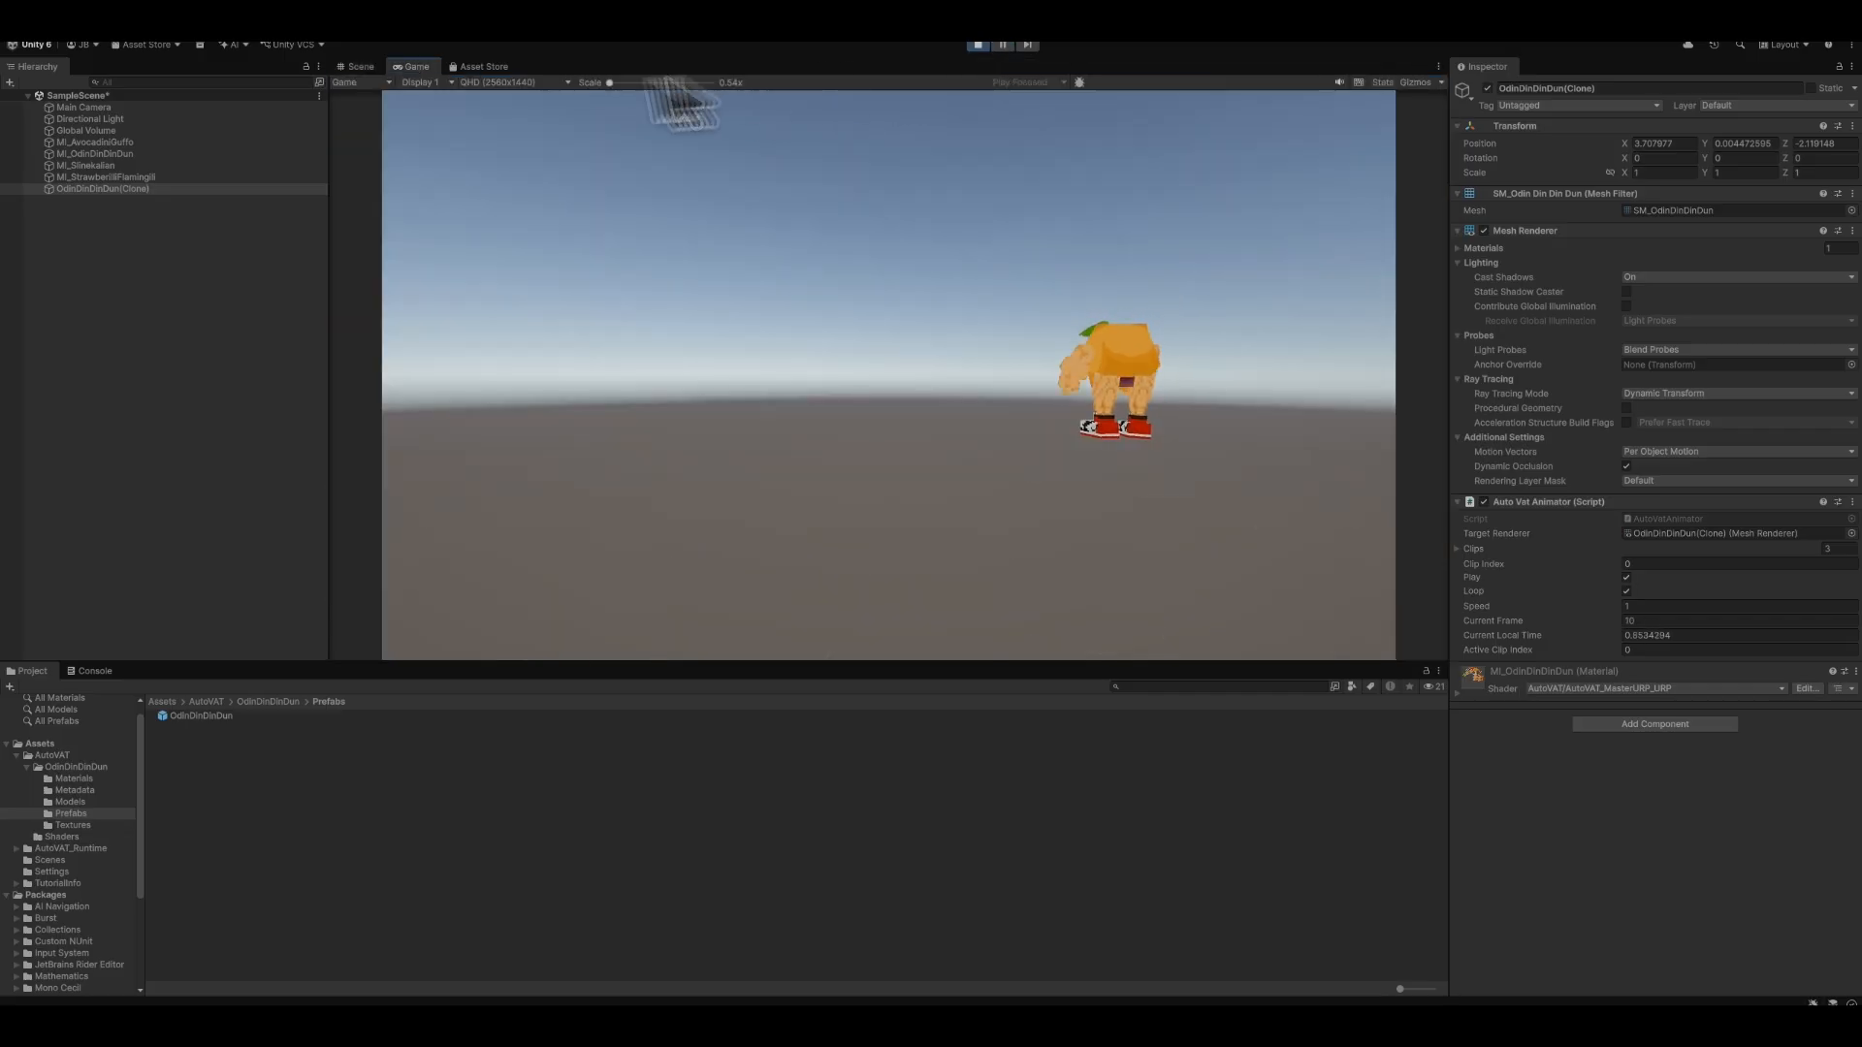
- Watch the character's animation run in the Scene view with nothing selected, and end Play mode
{"action": "left_click", "coordinate": [356, 66]}
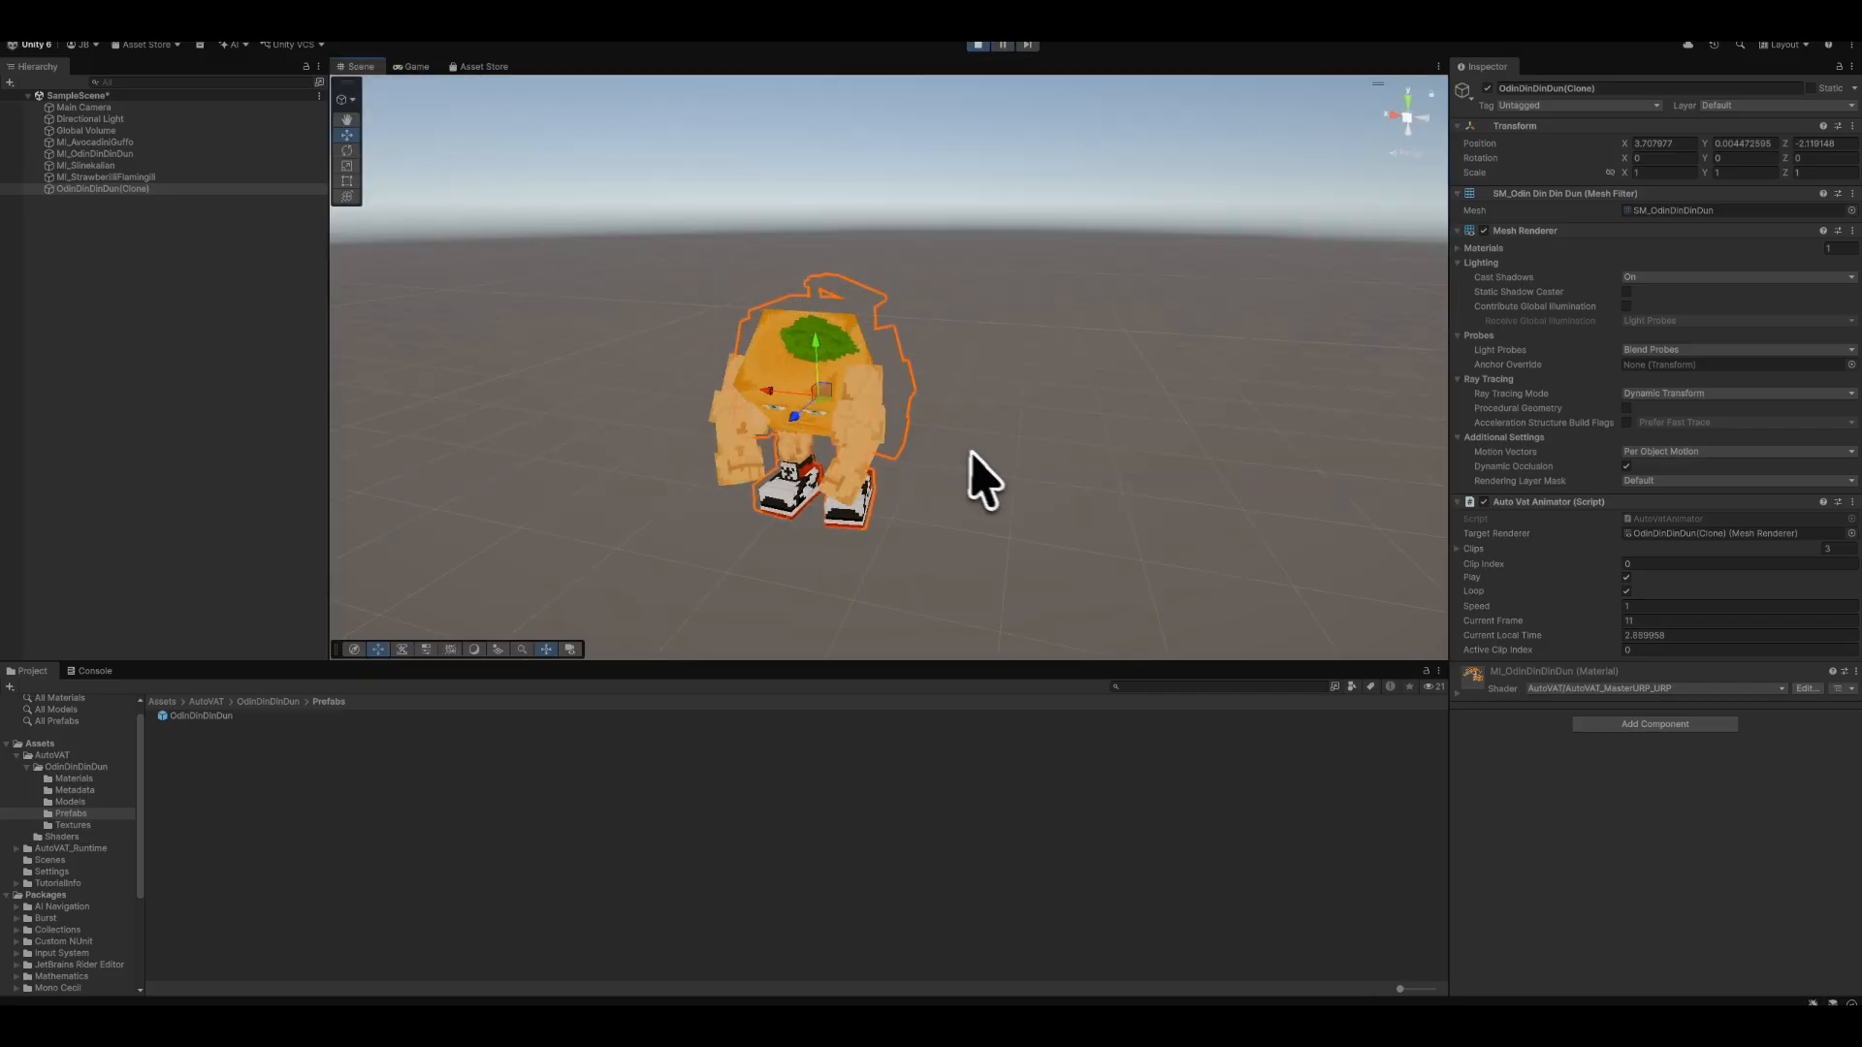
{"action": "left_click", "coordinate": [1017, 461]}
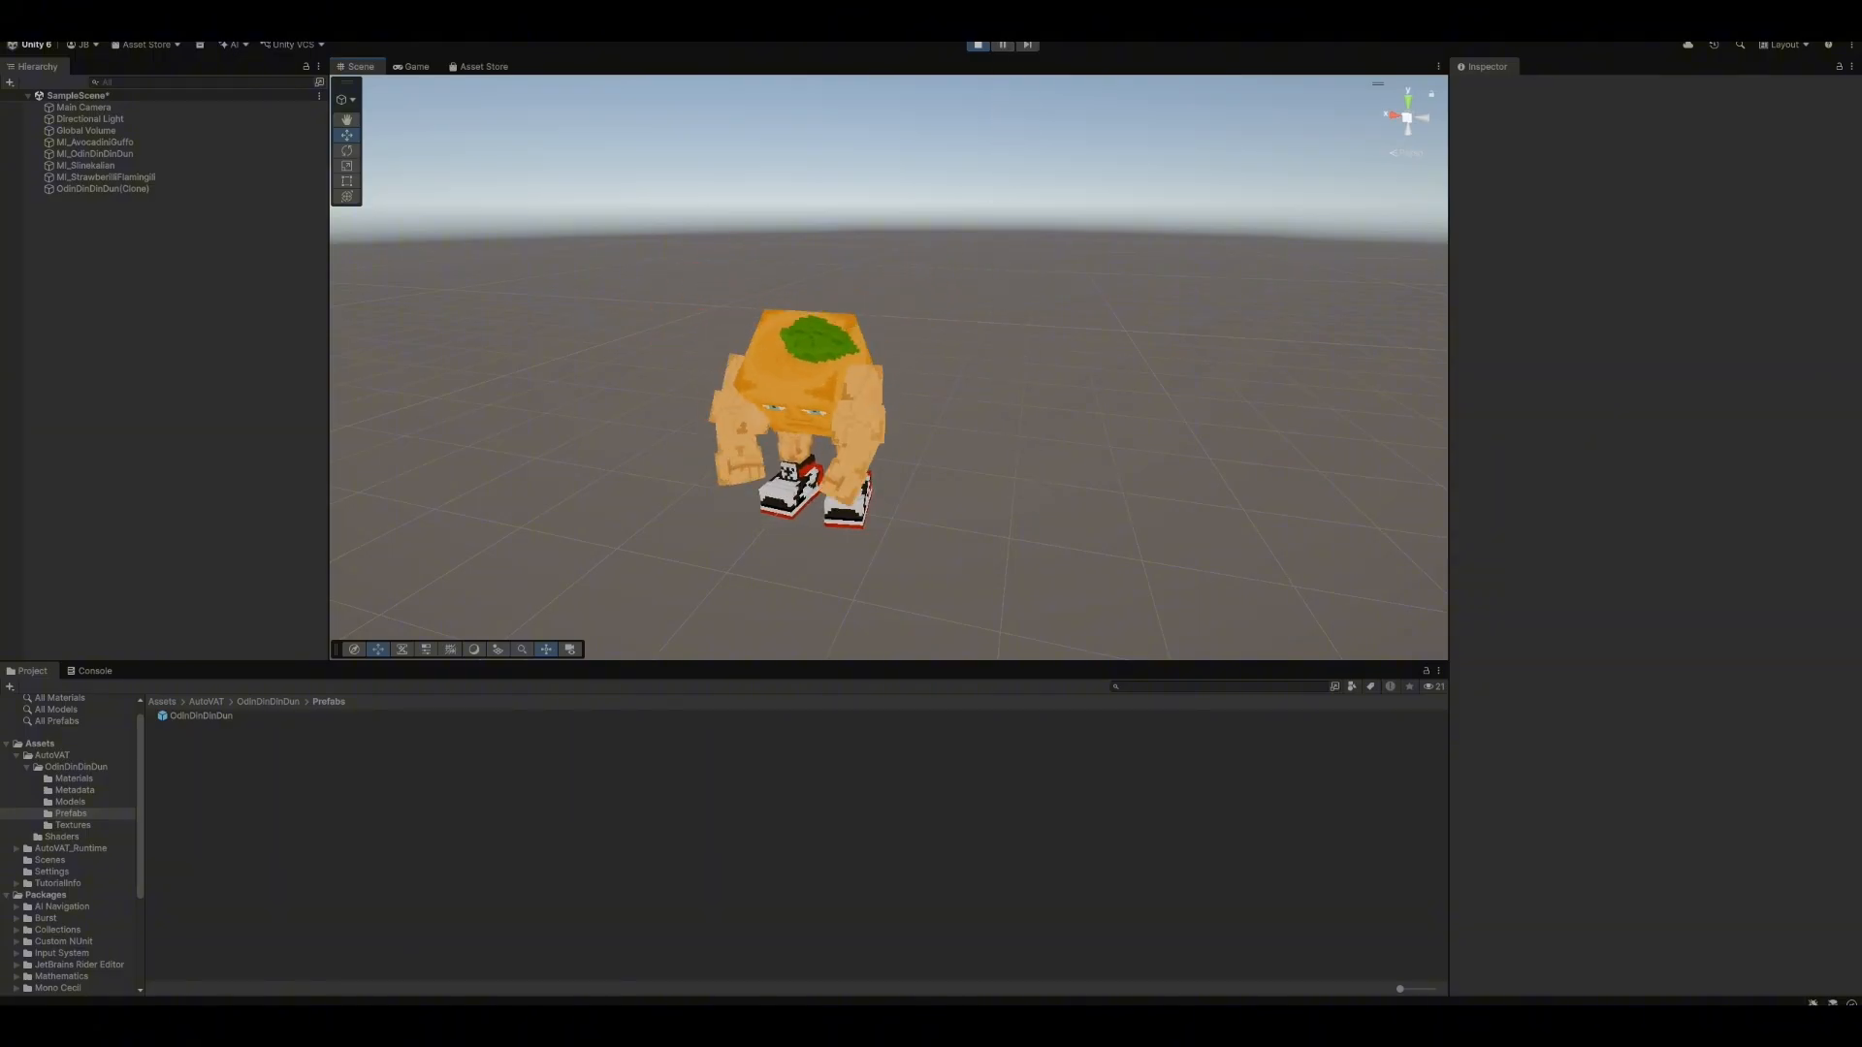
{"action": "left_click", "coordinate": [978, 45]}
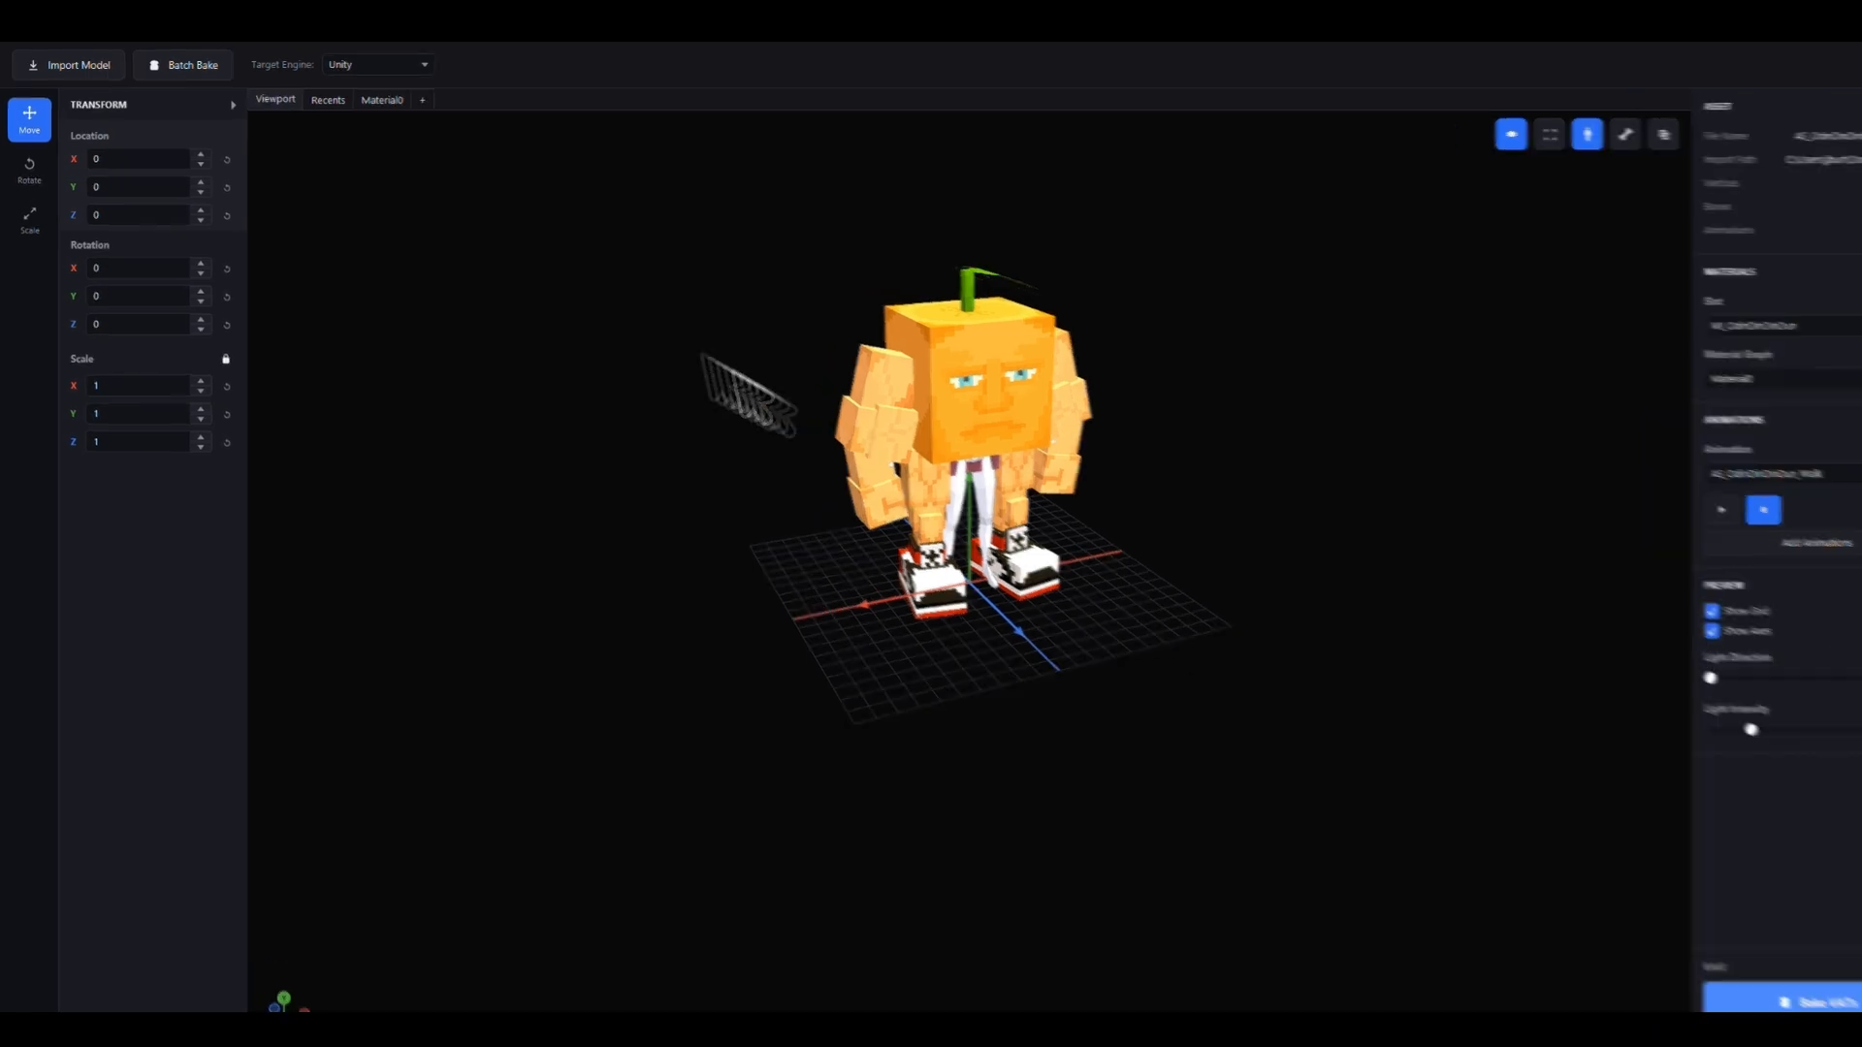
- Switch back to AutoVAT and start a bulk bake of the Documents\Characters folder, with the first asset reviewed in the viewport
{"action": "left_click", "coordinate": [174, 64]}
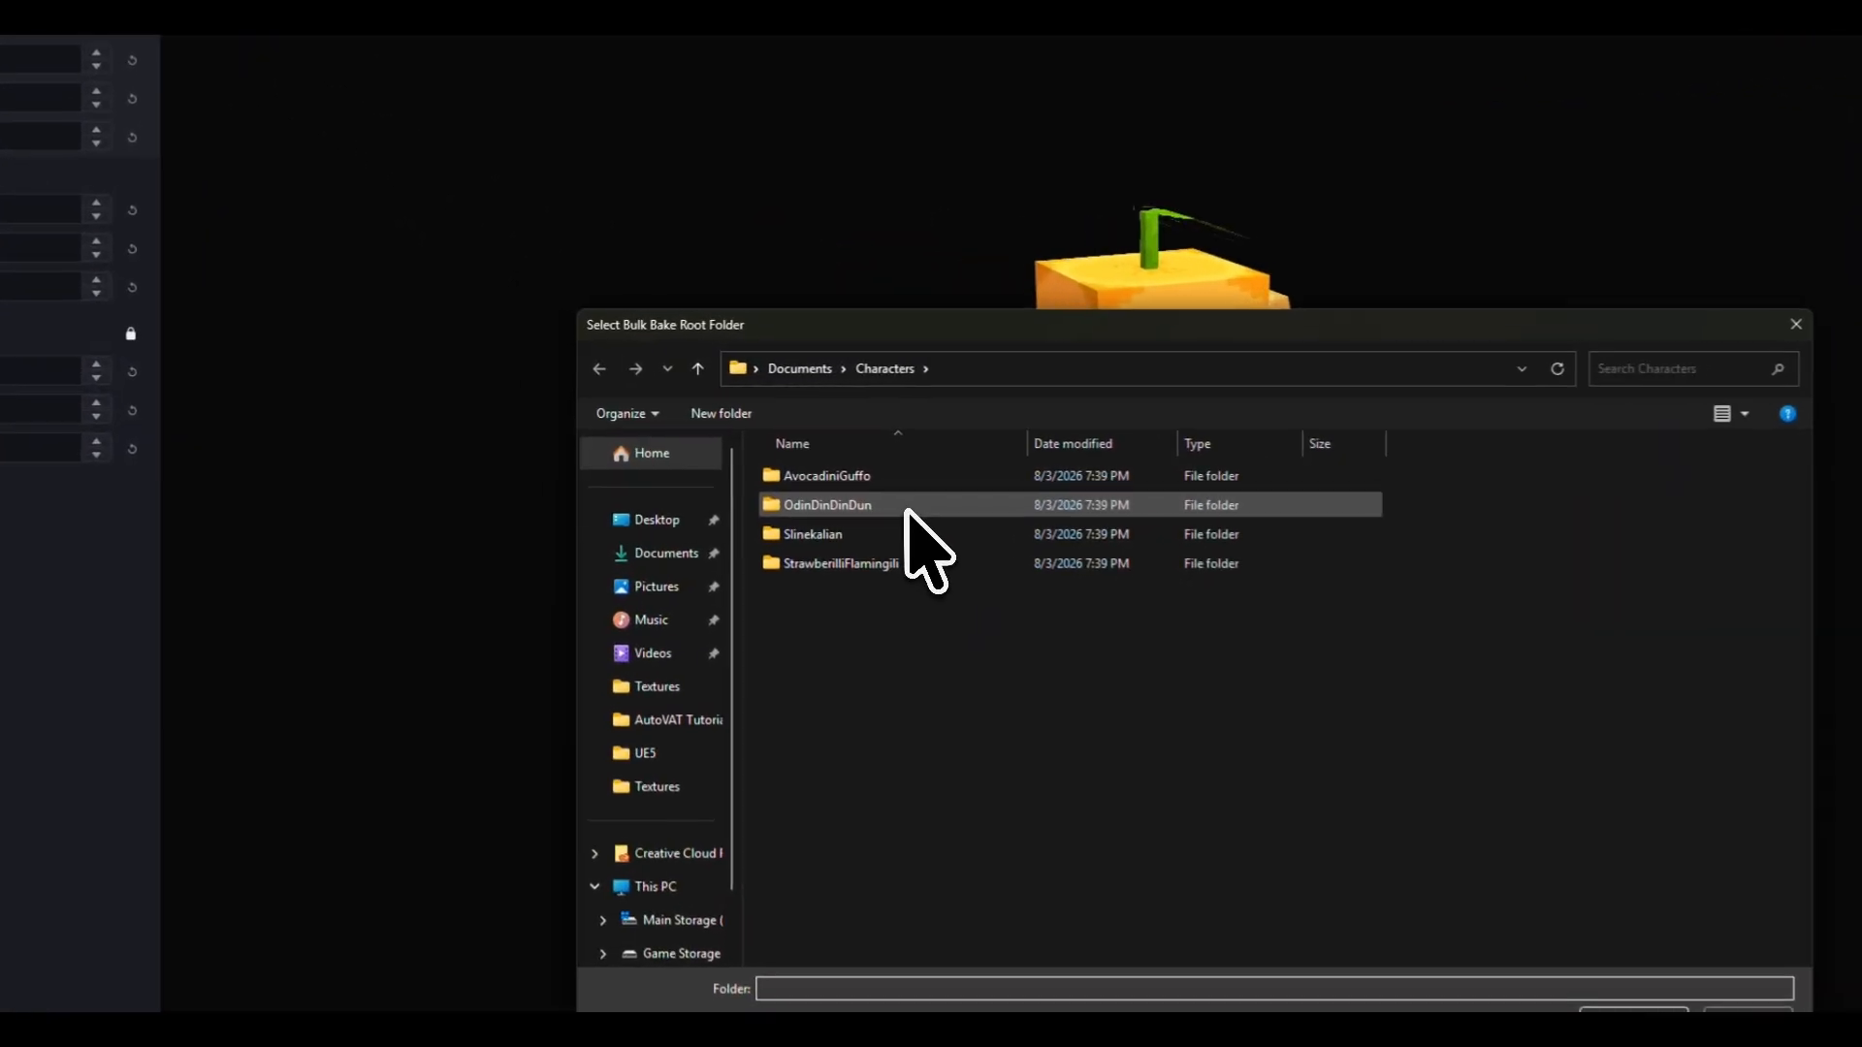
{"action": "double_click", "coordinate": [766, 466]}
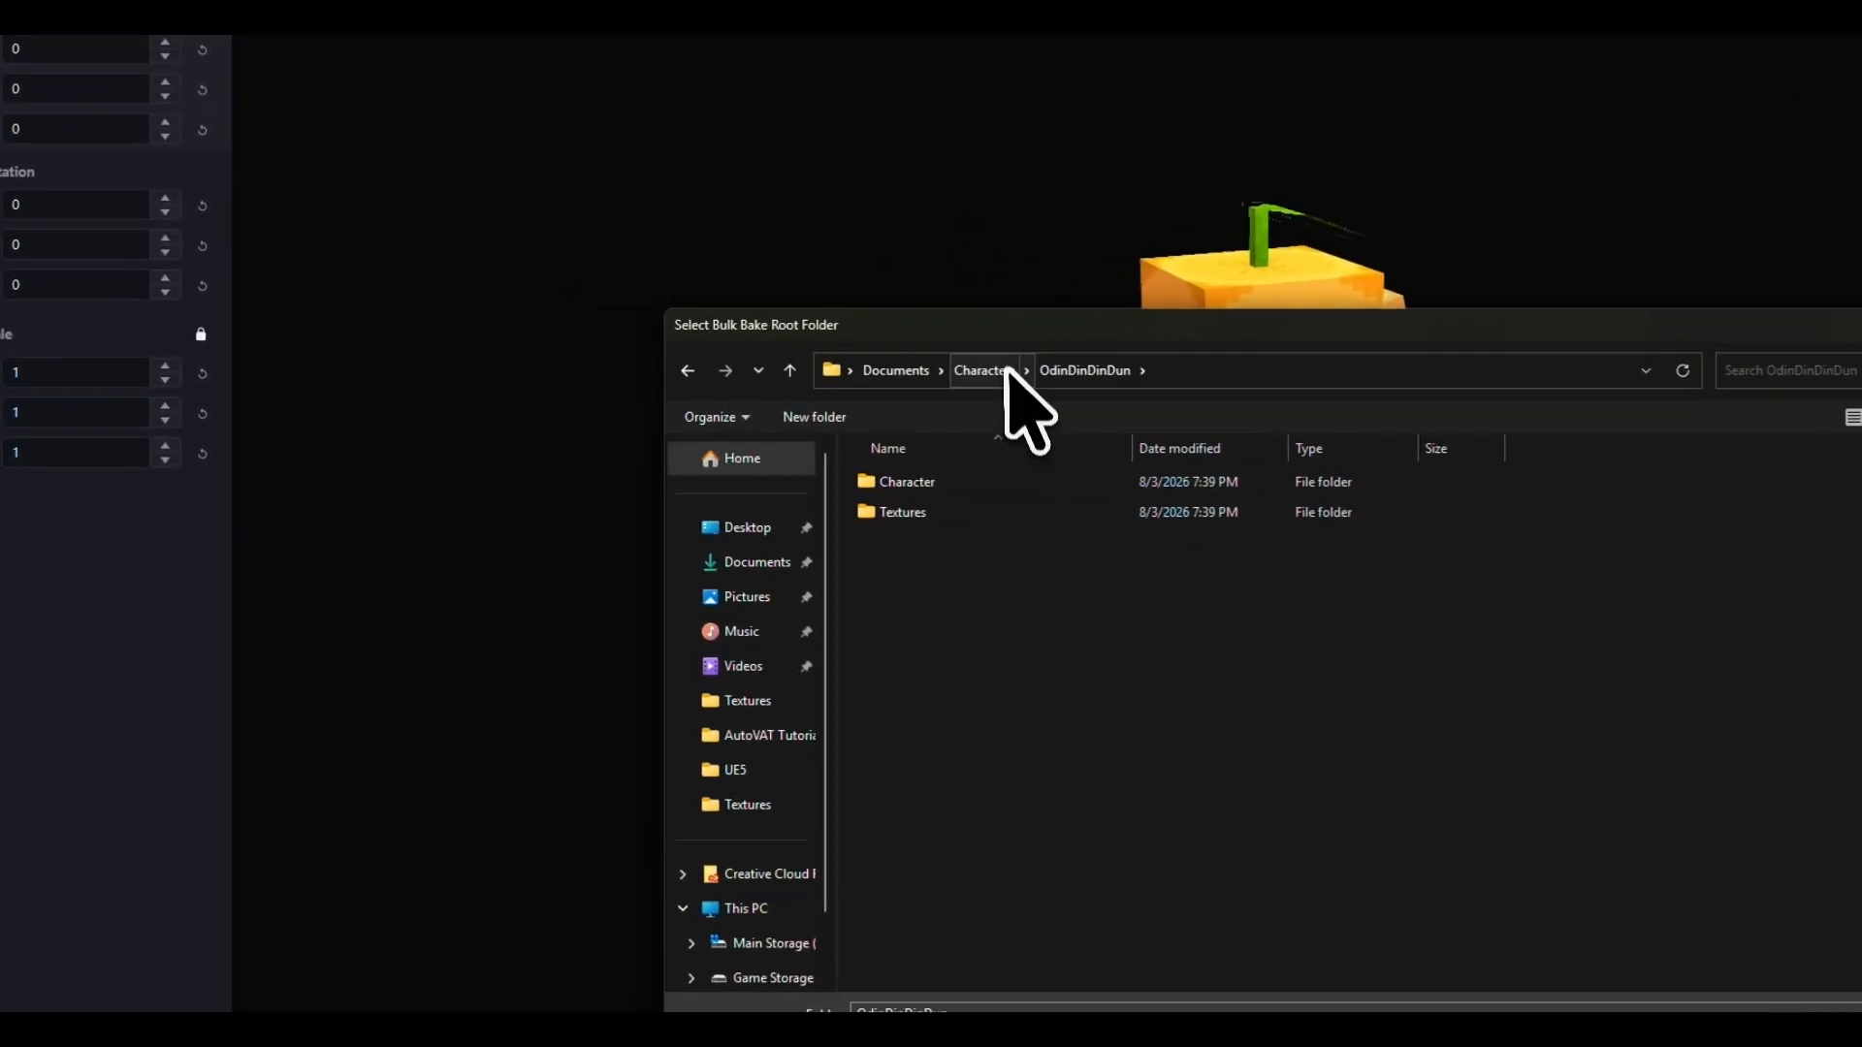
{"action": "left_click", "coordinate": [742, 369]}
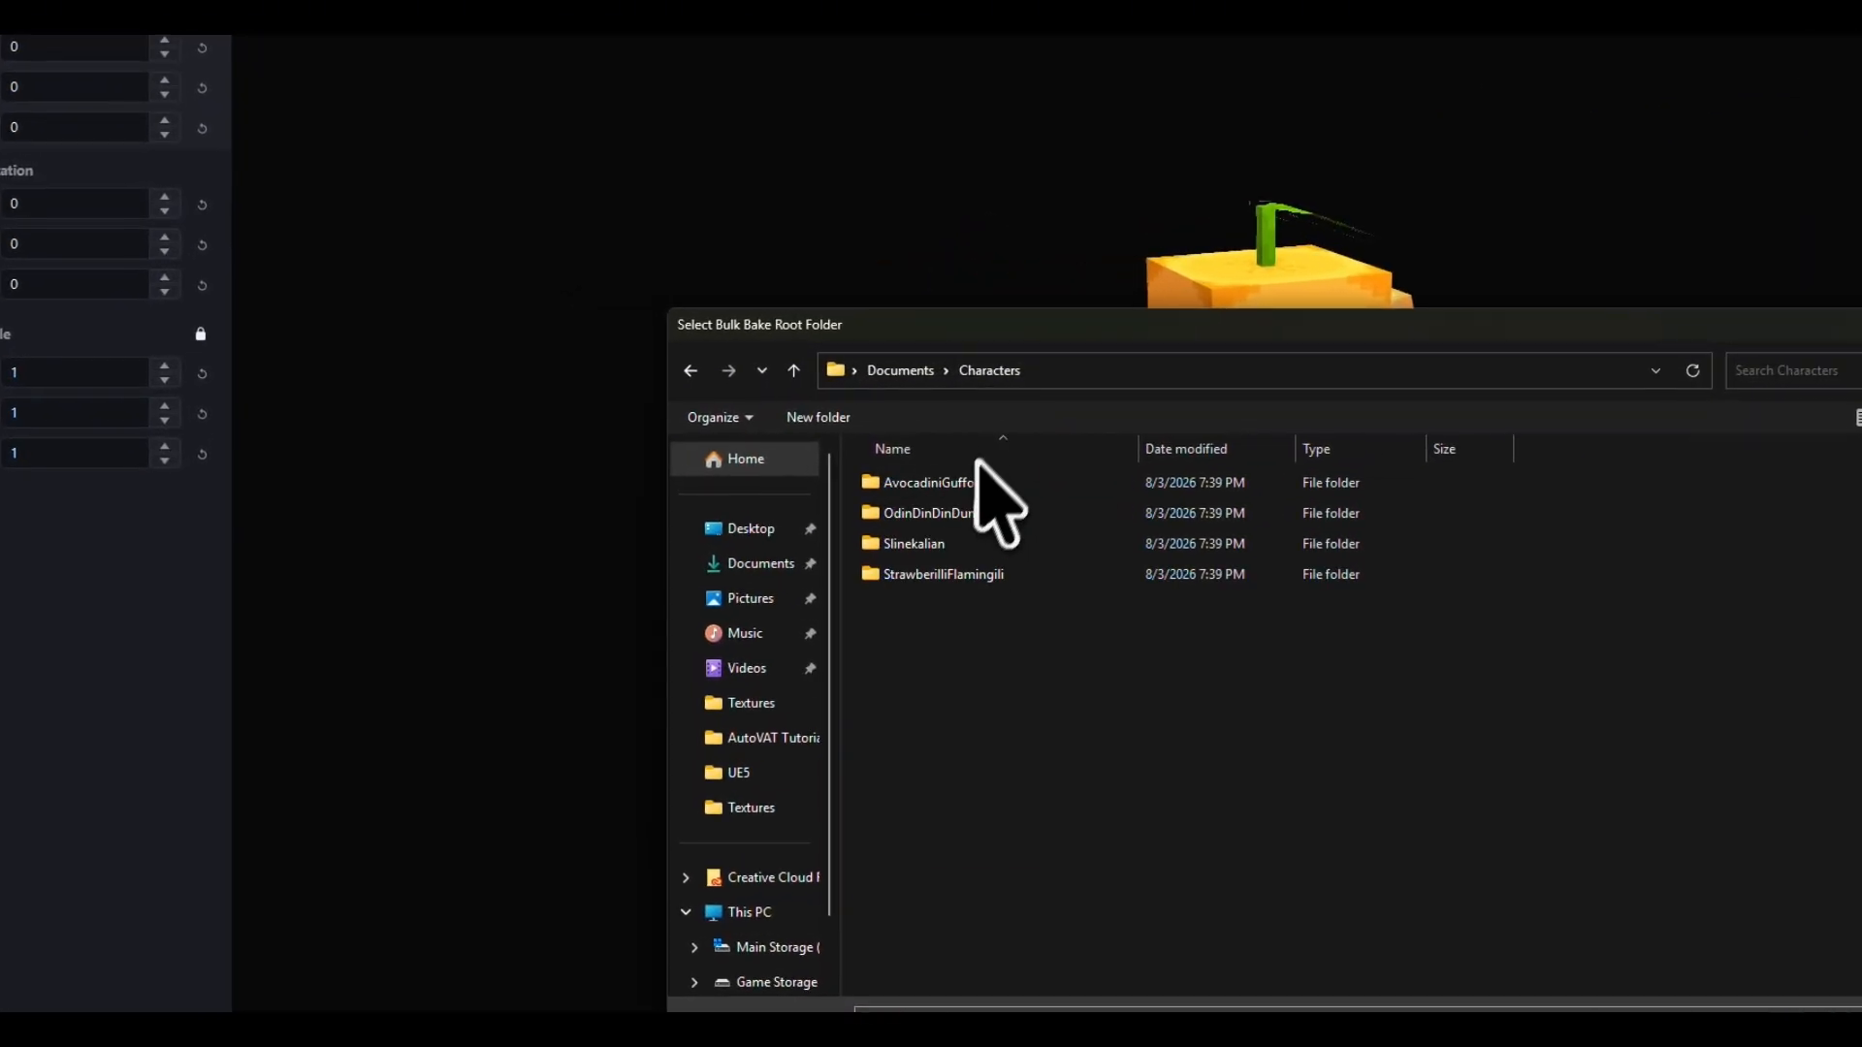
{"action": "double_click", "coordinate": [931, 513]}
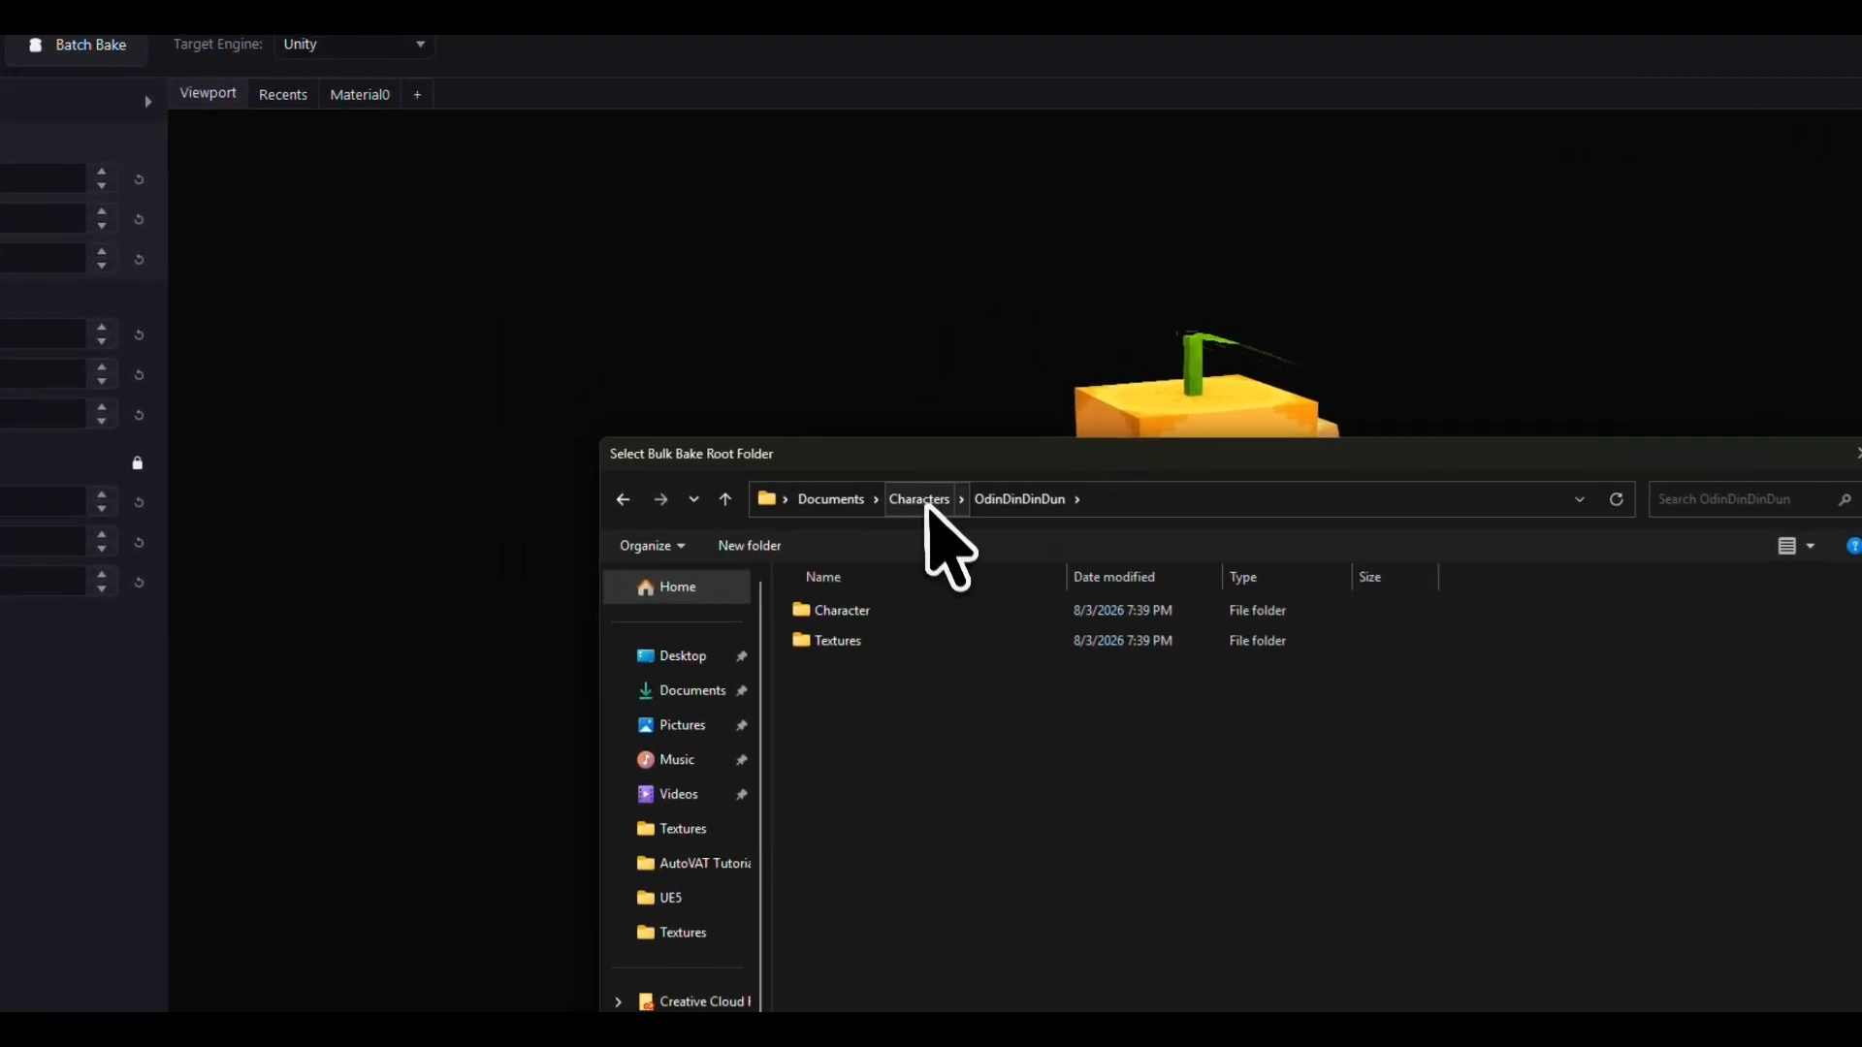
{"action": "left_click", "coordinate": [744, 370]}
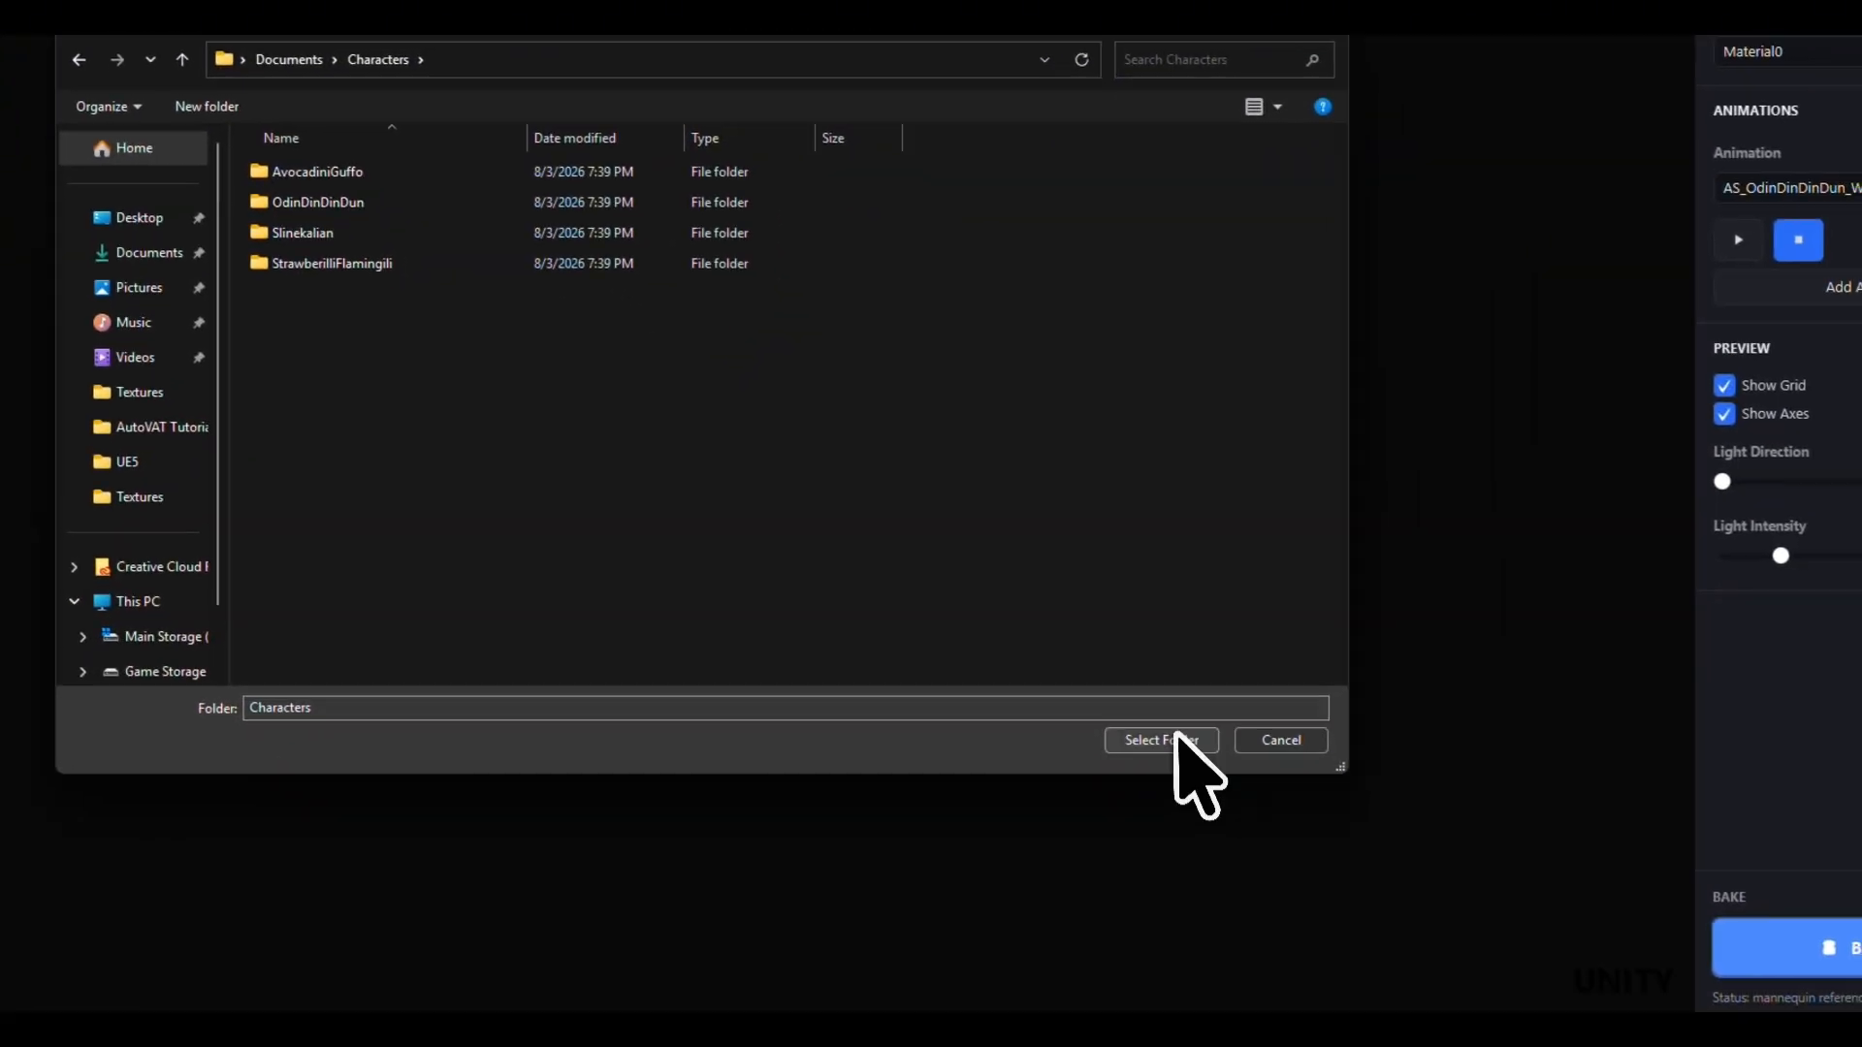
{"action": "left_click", "coordinate": [1413, 856]}
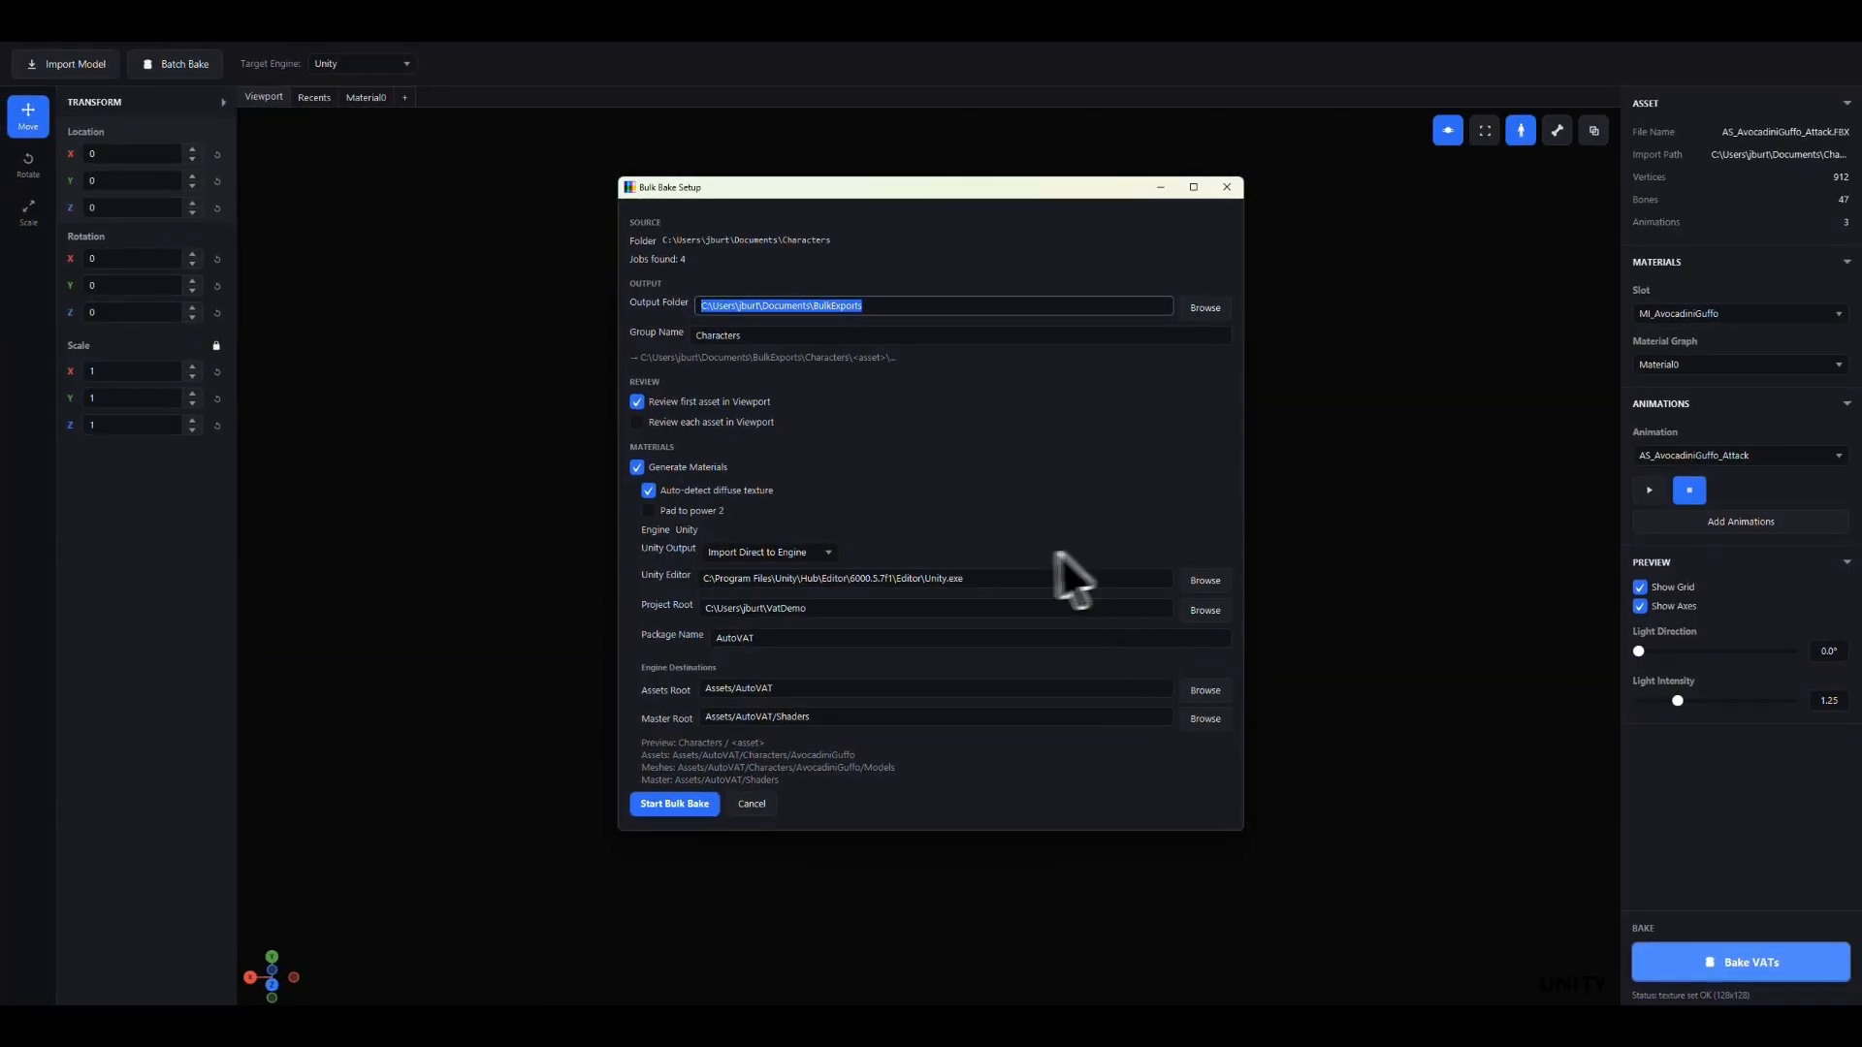
{"action": "left_click", "coordinate": [674, 804]}
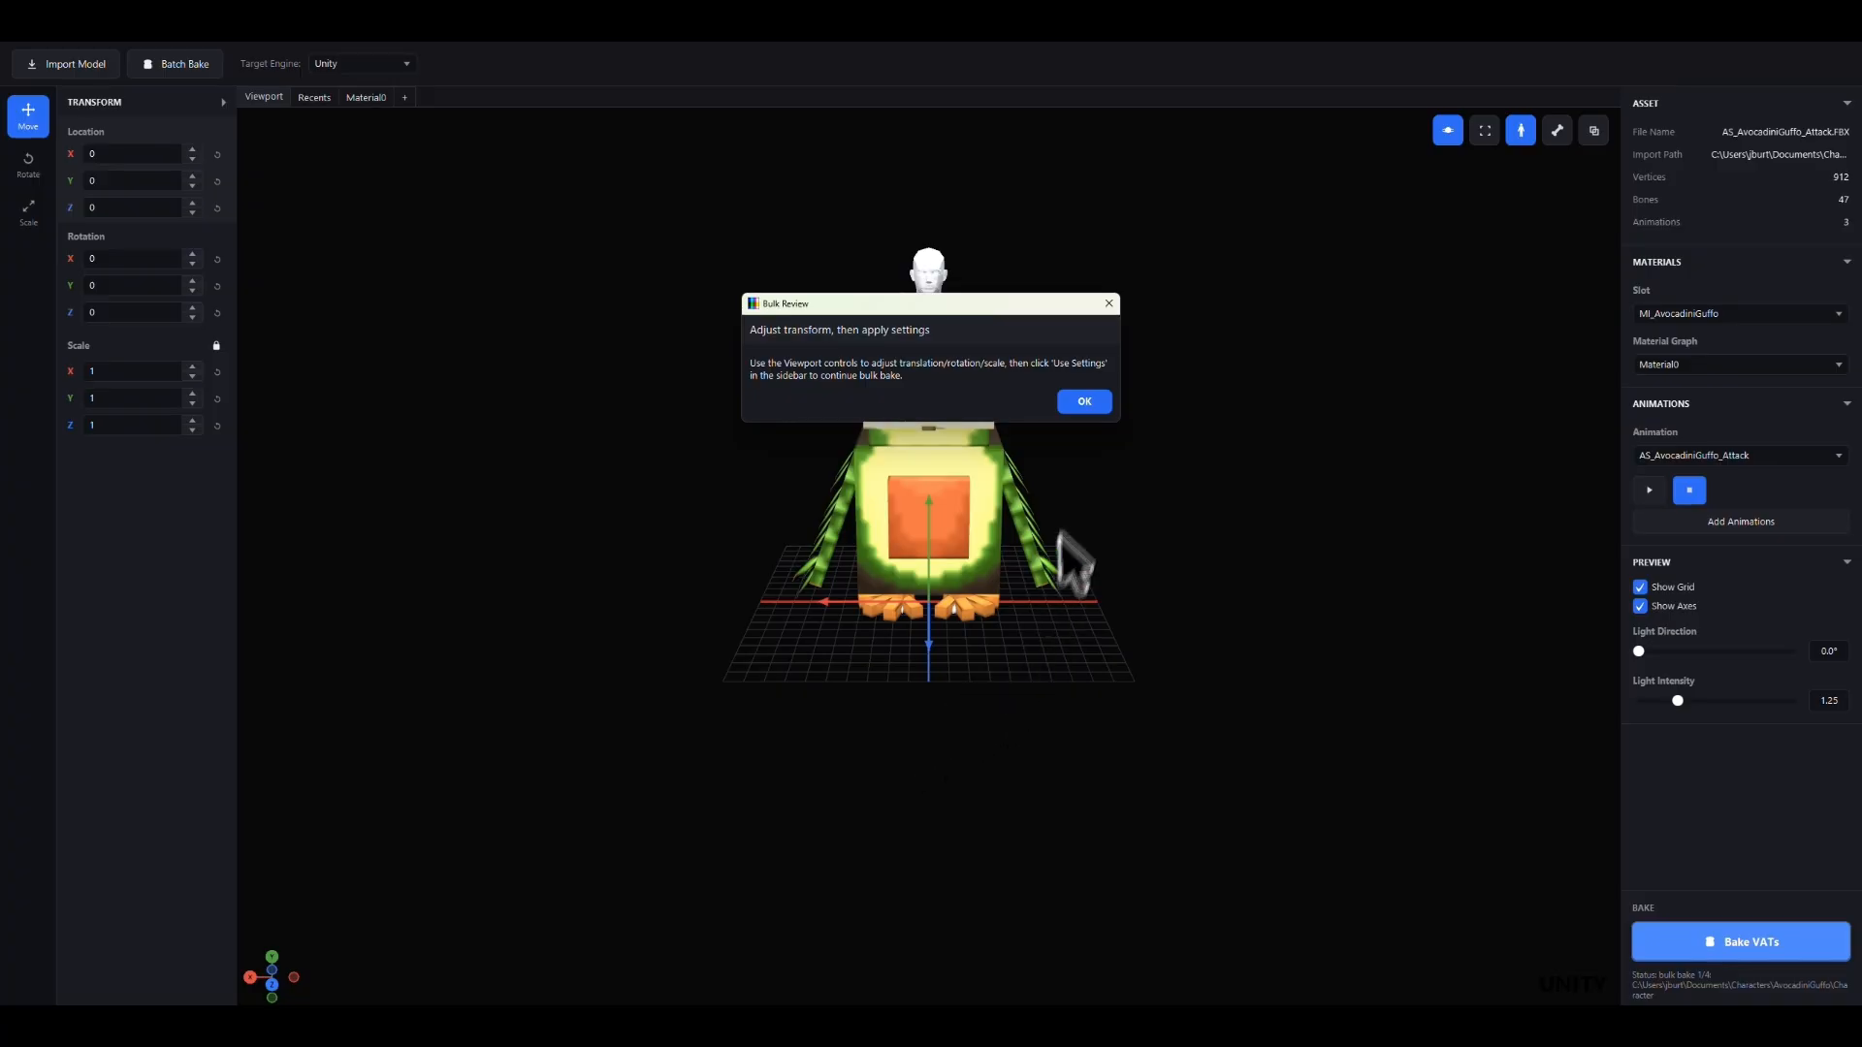
{"action": "left_click", "coordinate": [1084, 401]}
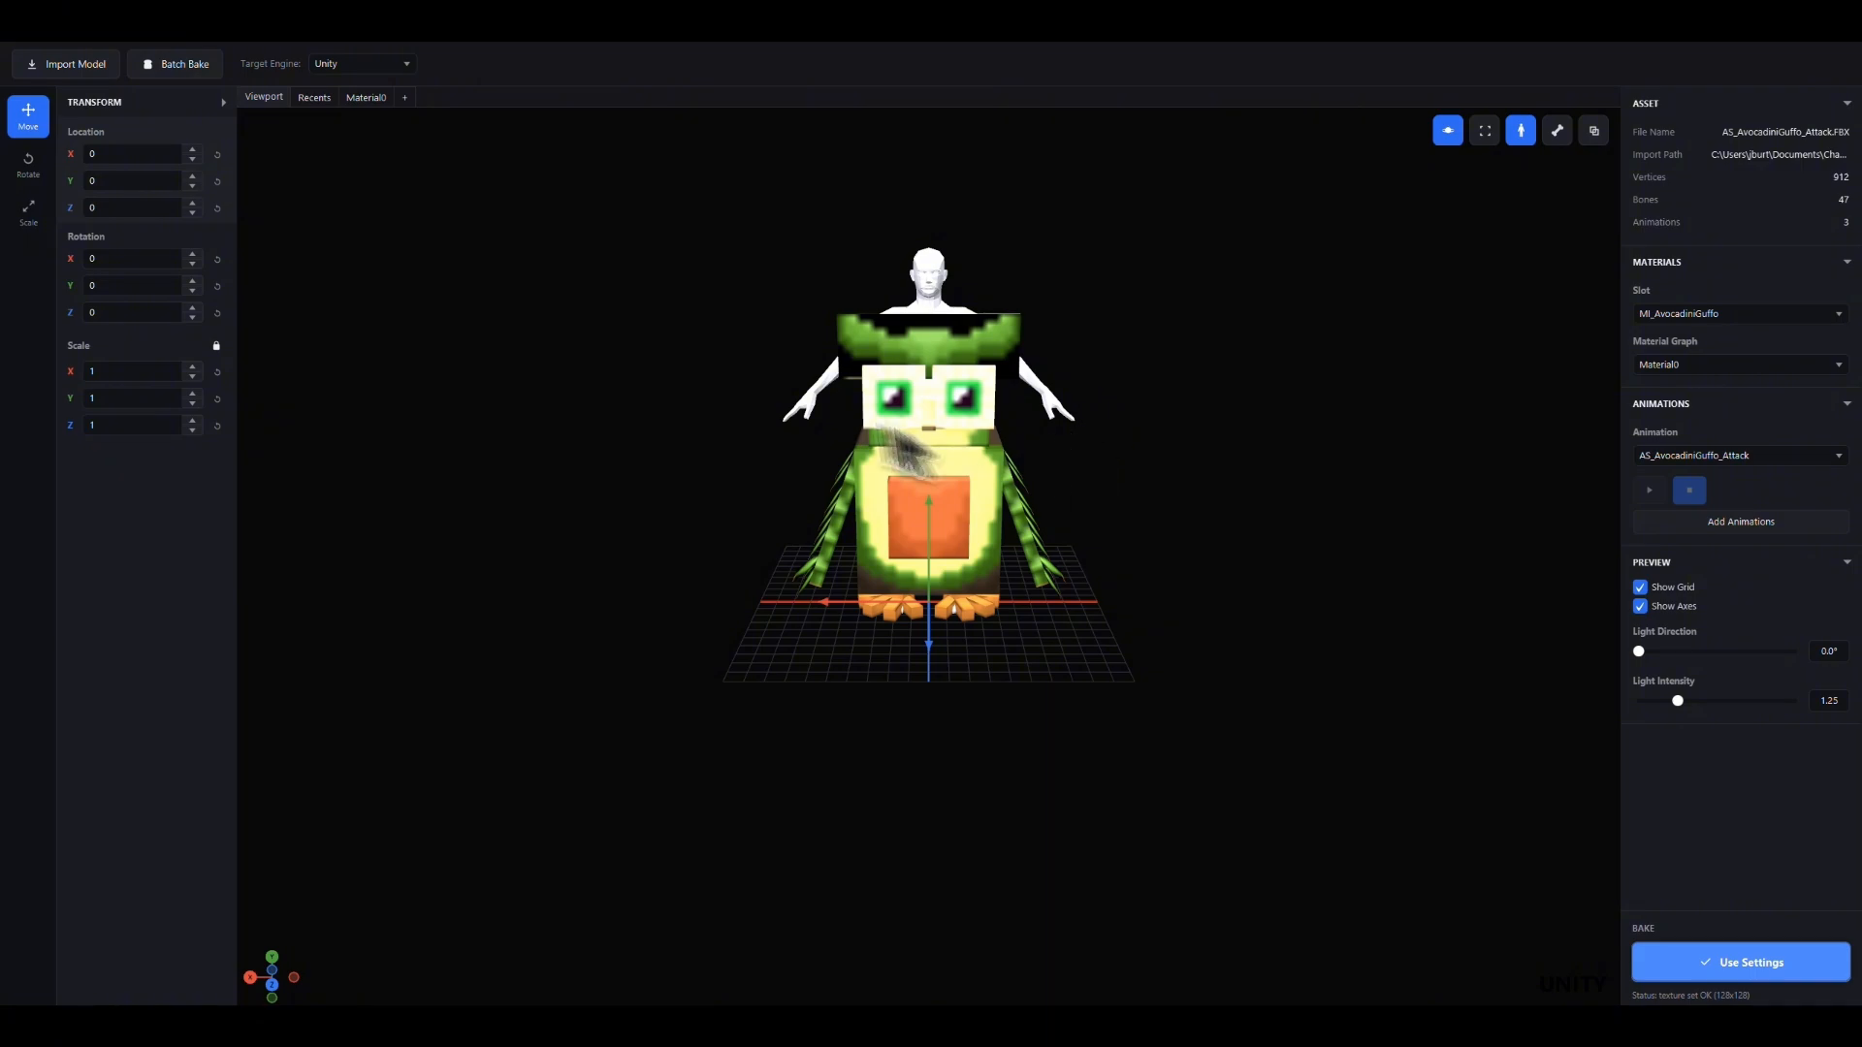
- Connect the texture's Alpha to Opacity Mask, set its filter to Nearest, and make the material Two-Sided before compiling it
{"action": "left_click", "coordinate": [366, 97]}
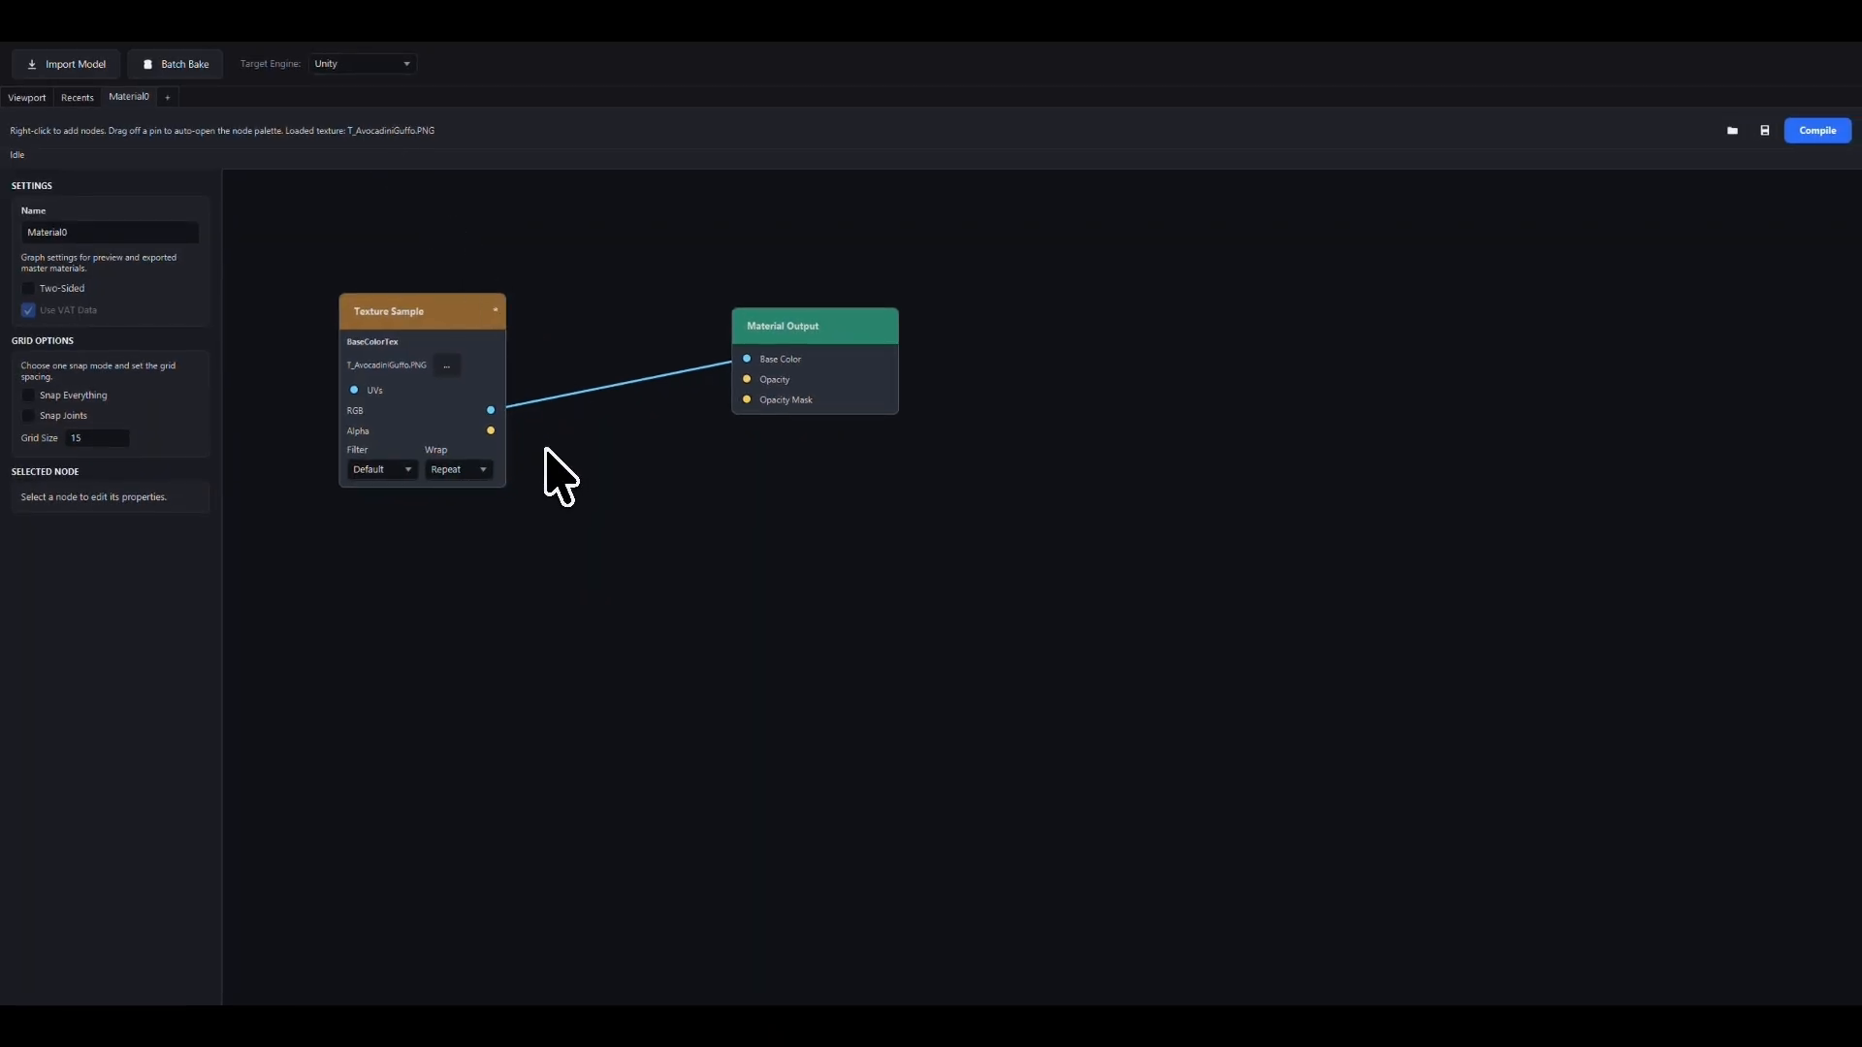
{"action": "left_click_drag", "start_coordinate": [491, 431], "coordinate": [743, 397]}
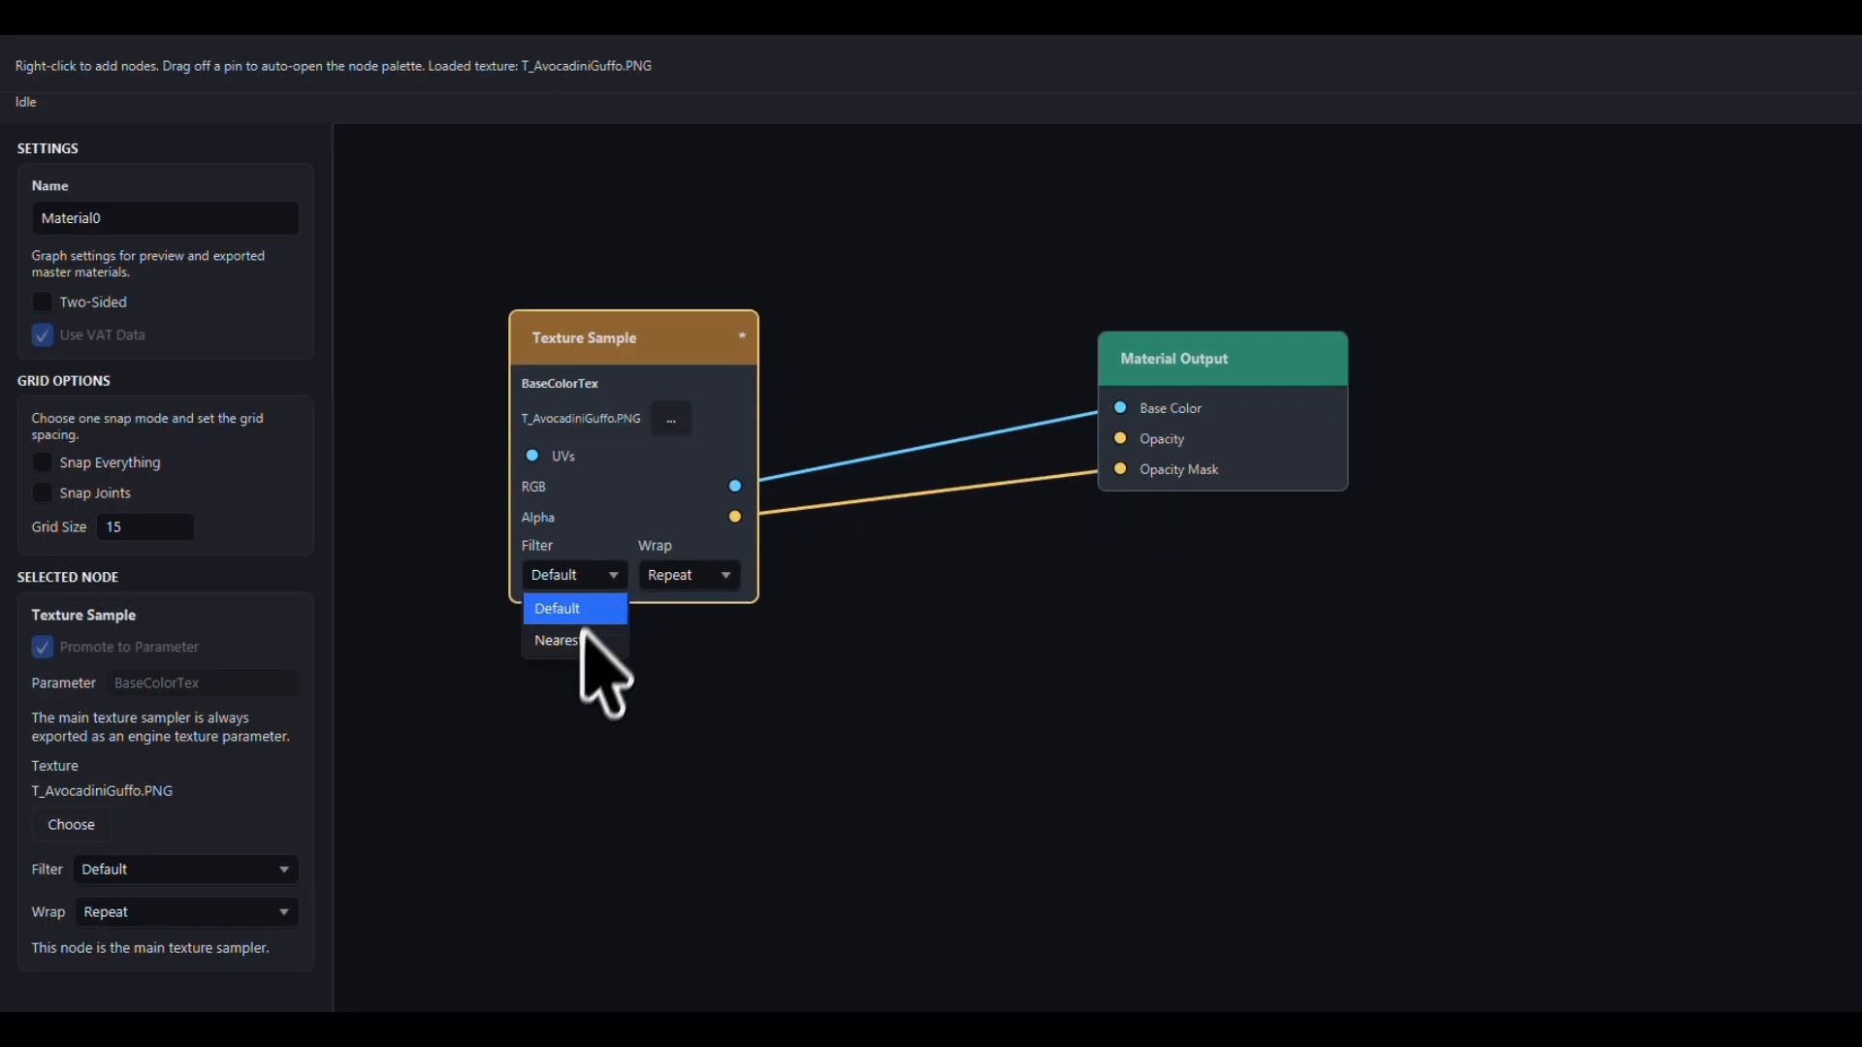
{"action": "left_click", "coordinate": [570, 644]}
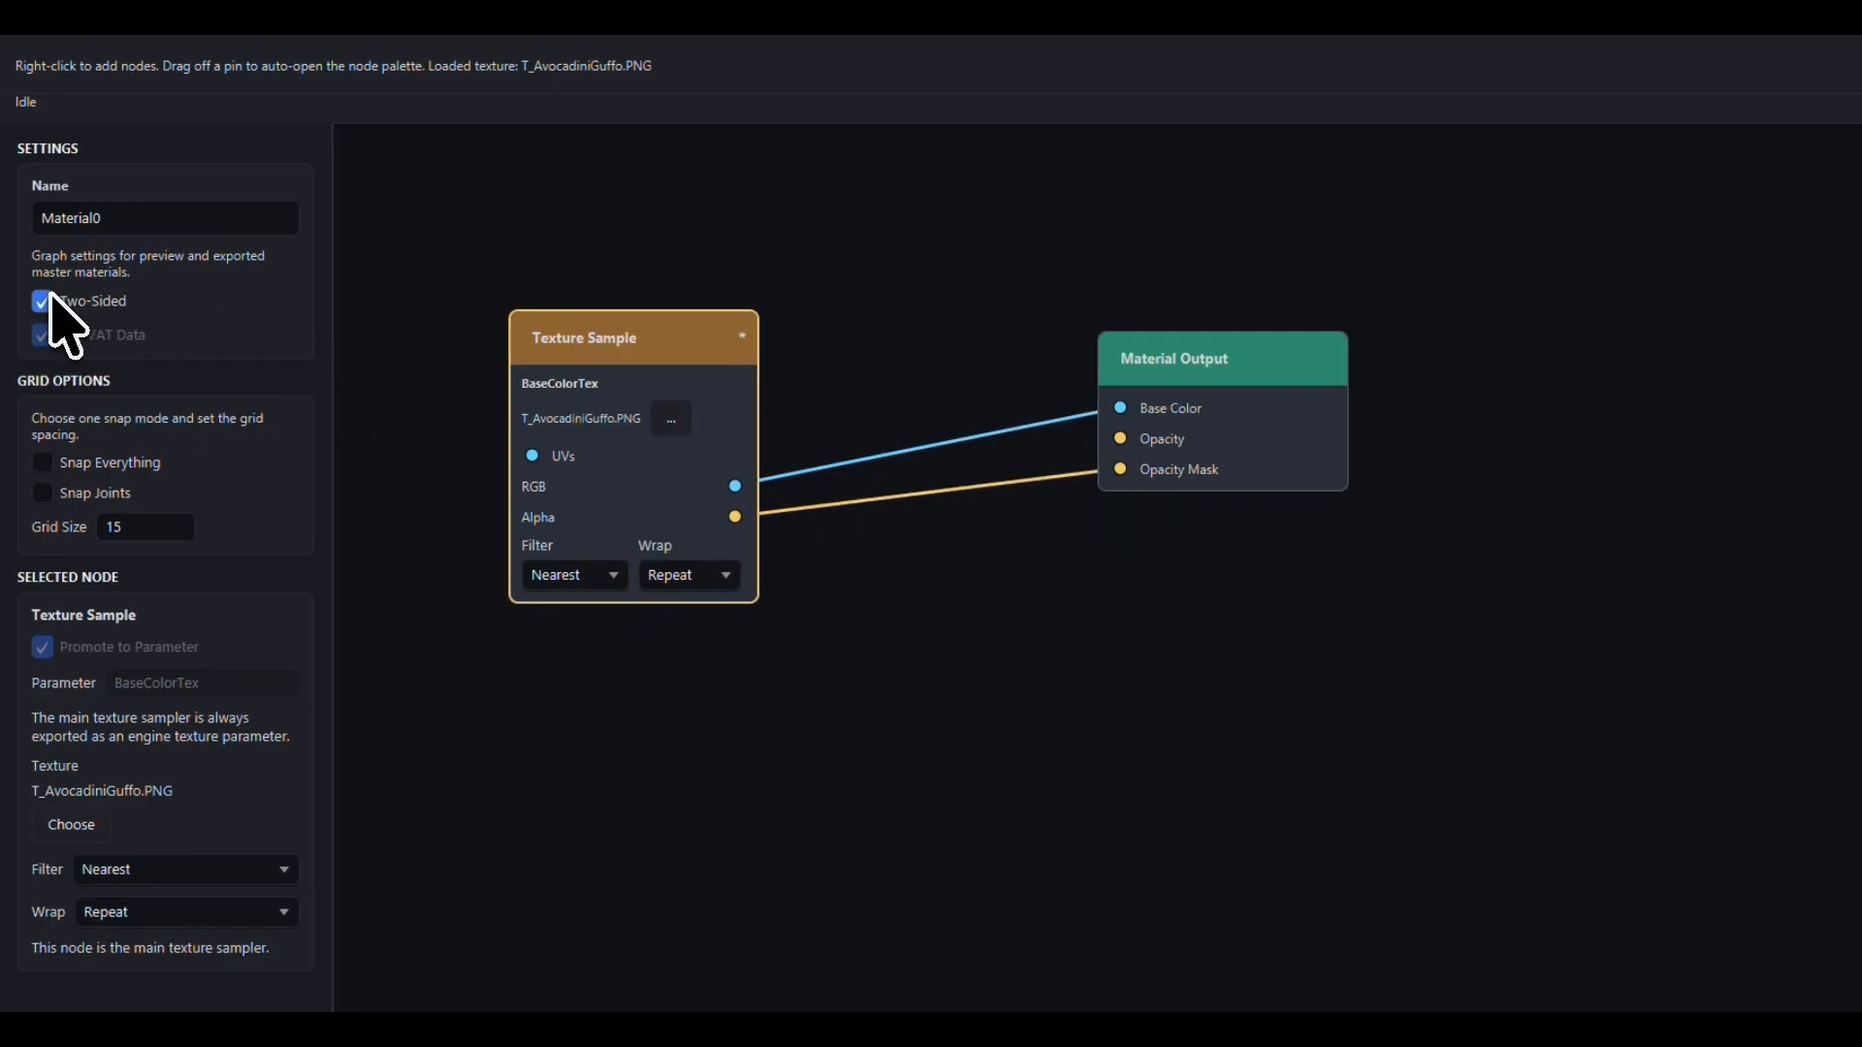
{"action": "left_click", "coordinate": [1807, 174]}
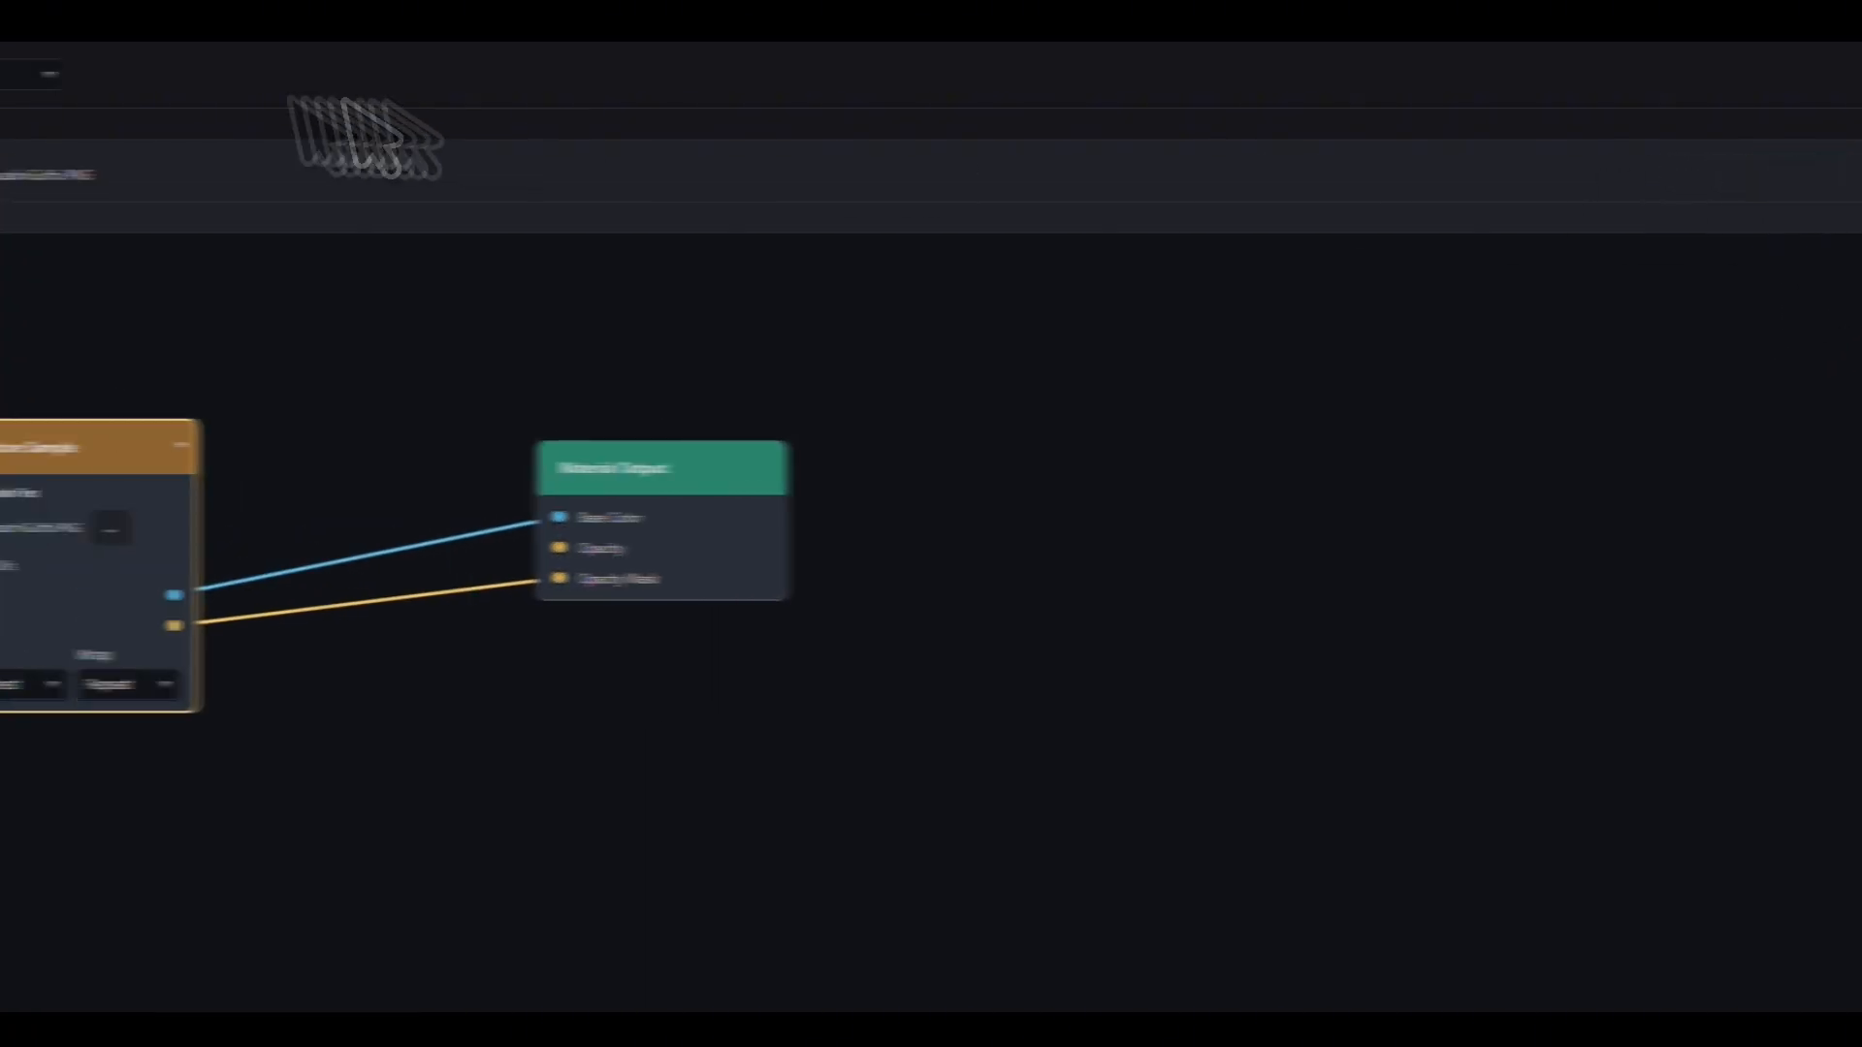
- Return to the viewport, apply the reviewed settings to the bulk bake and let all jobs finish
{"action": "left_click", "coordinate": [47, 126]}
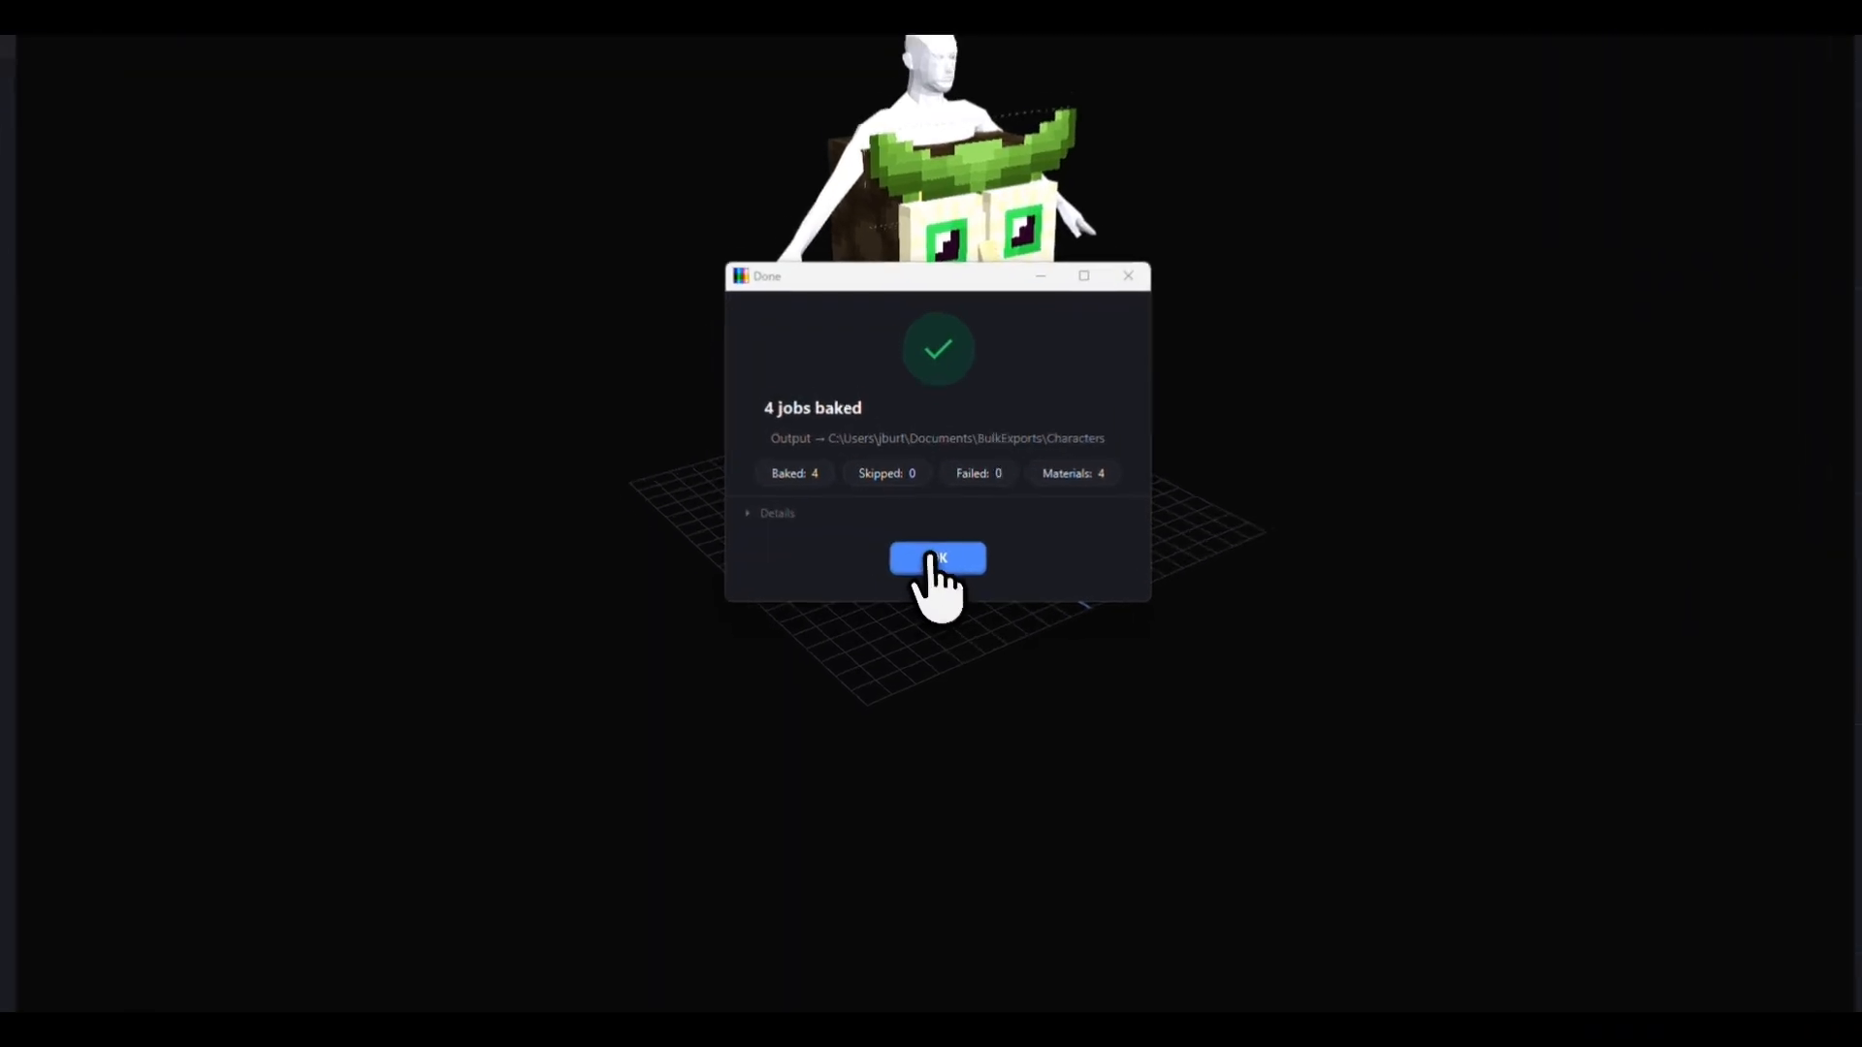
{"action": "left_click", "coordinate": [930, 598]}
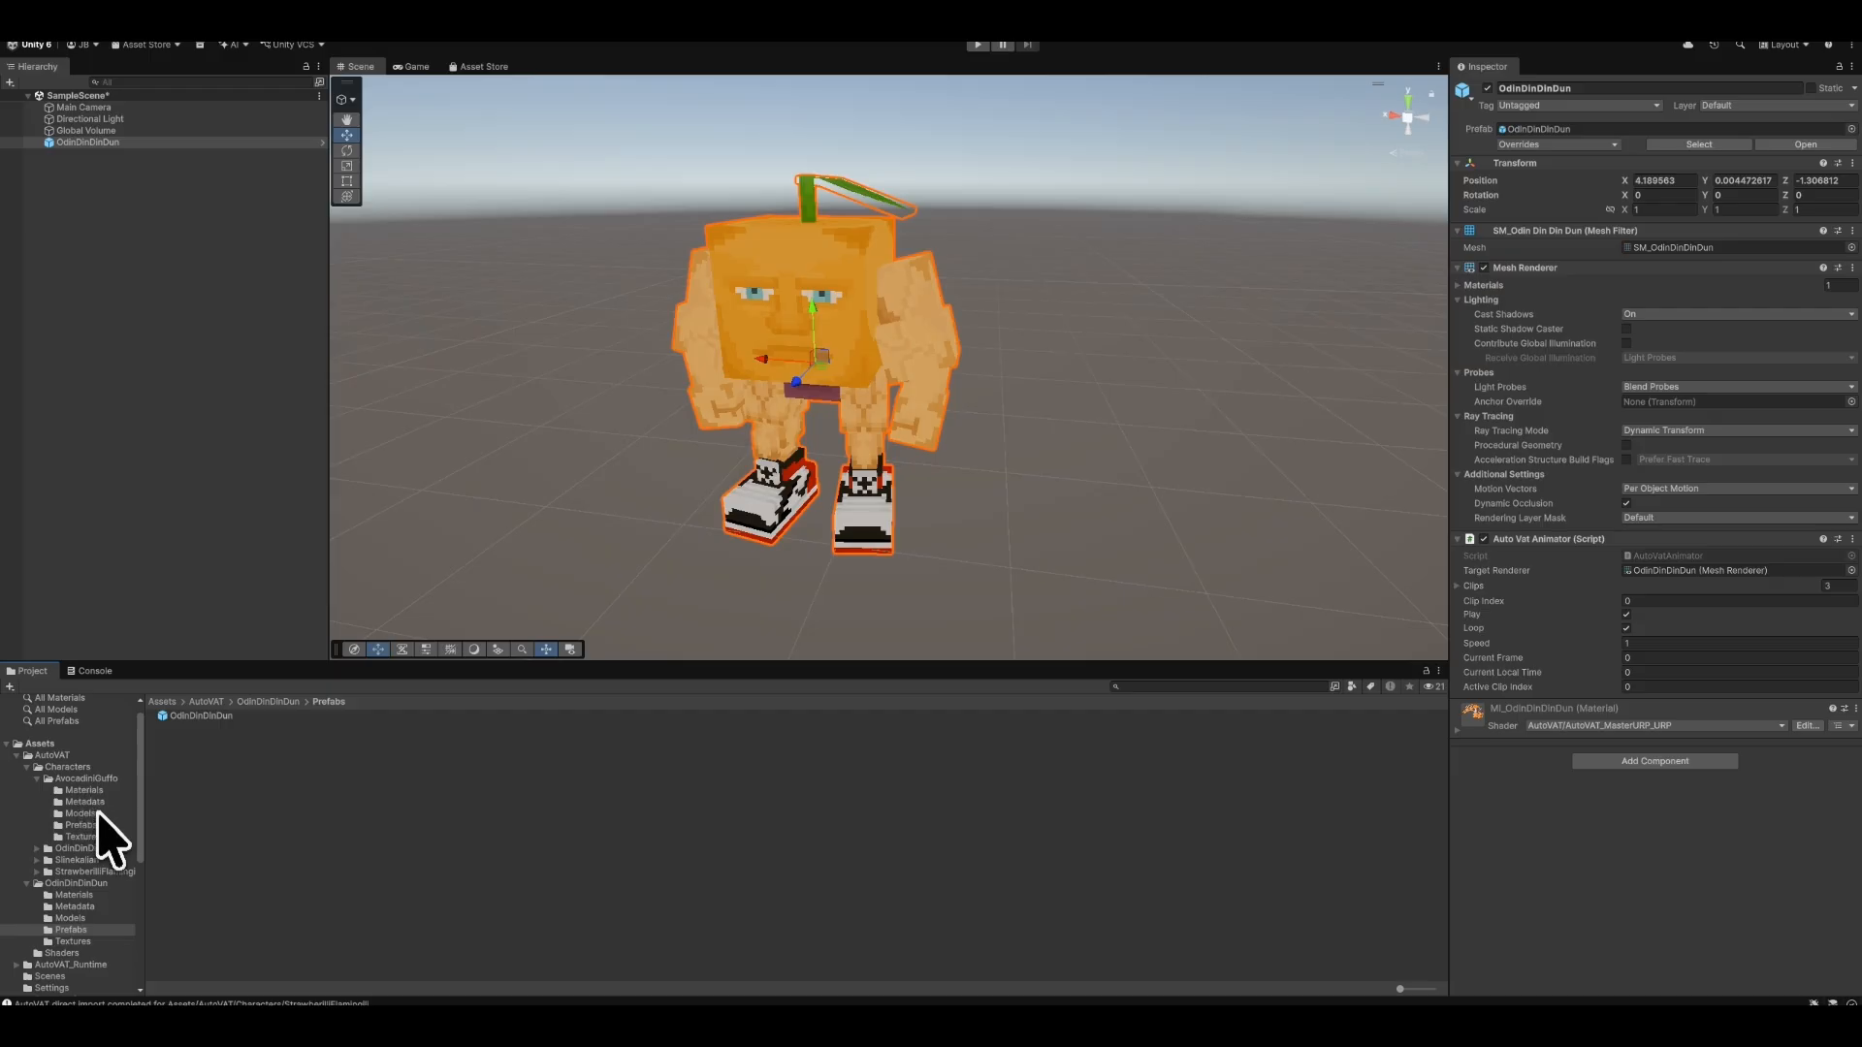
- In Unity, place the MI_AvocadiniGuffo prefab from the AvocadiniGuffo Prefabs folder in the scene
{"action": "key", "text": "a"}
{"action": "right_click_drag", "start_coordinate": [533, 562], "coordinate": [585, 538]}
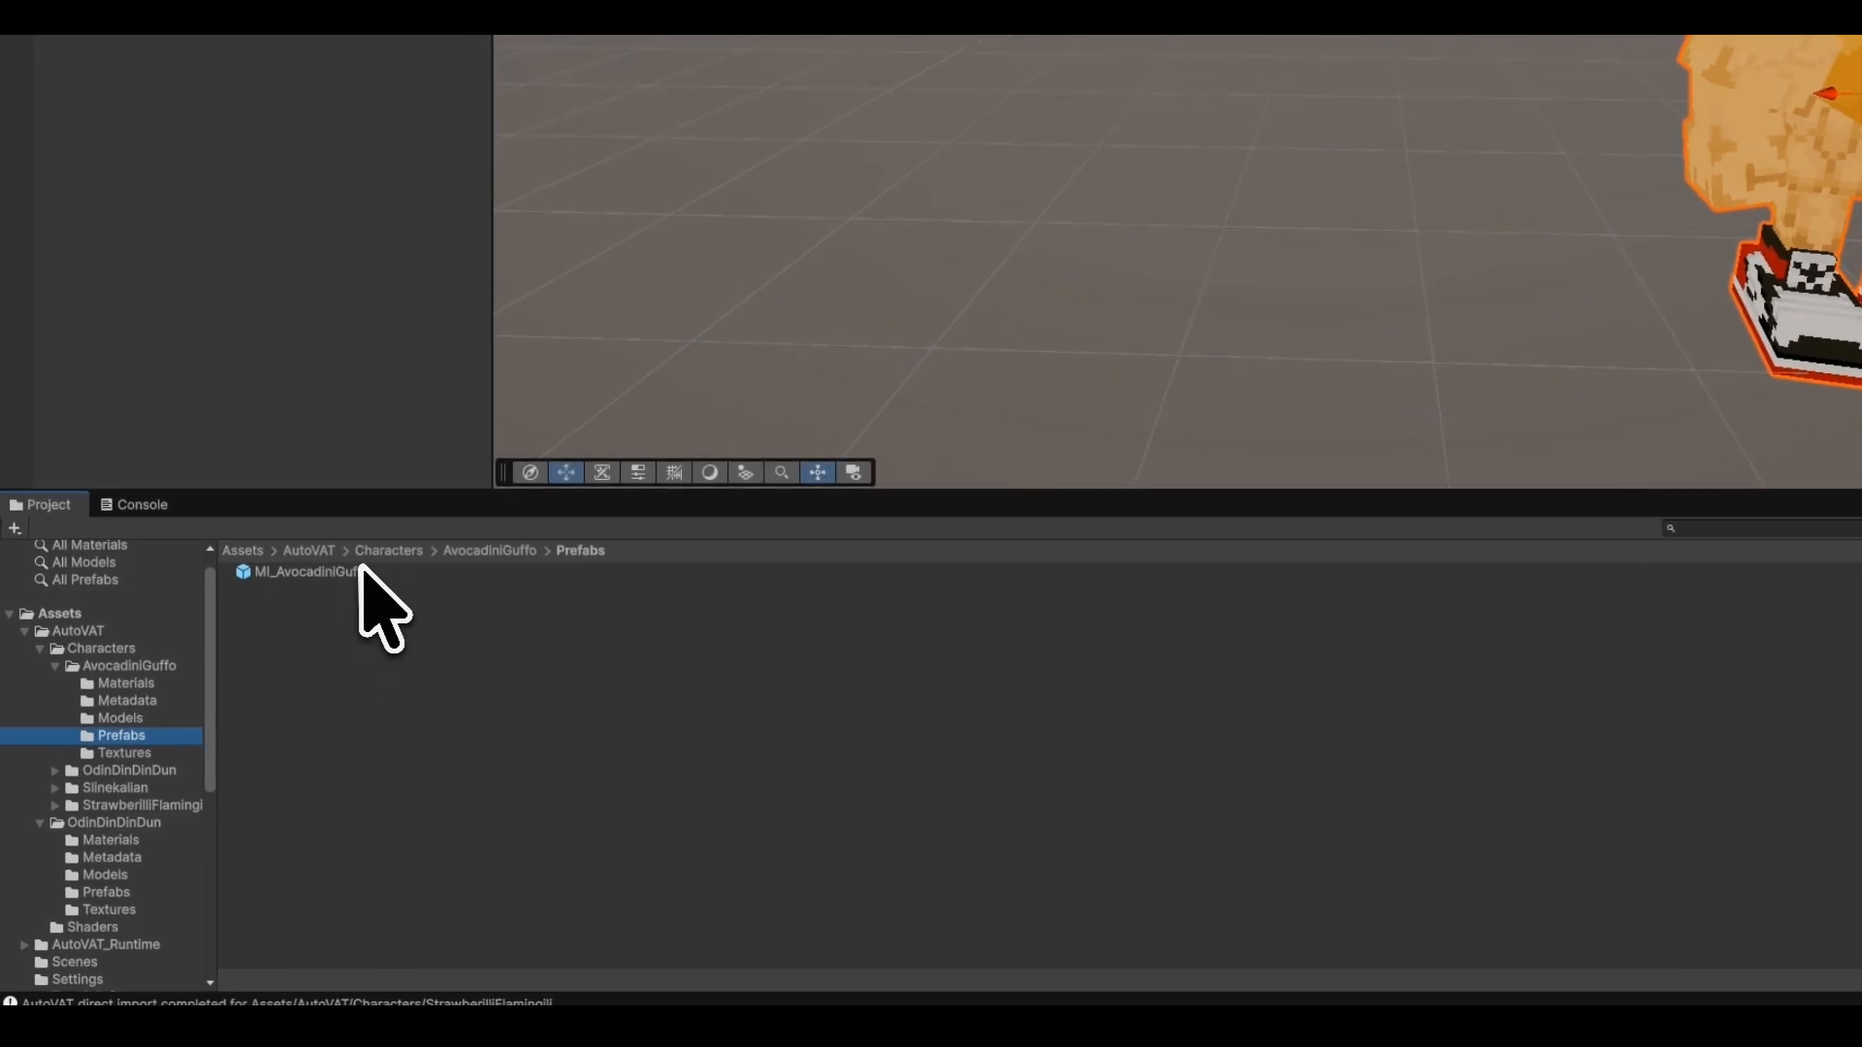
{"action": "left_click_drag", "start_coordinate": [208, 715], "coordinate": [549, 520]}
{"action": "key", "text": "f"}
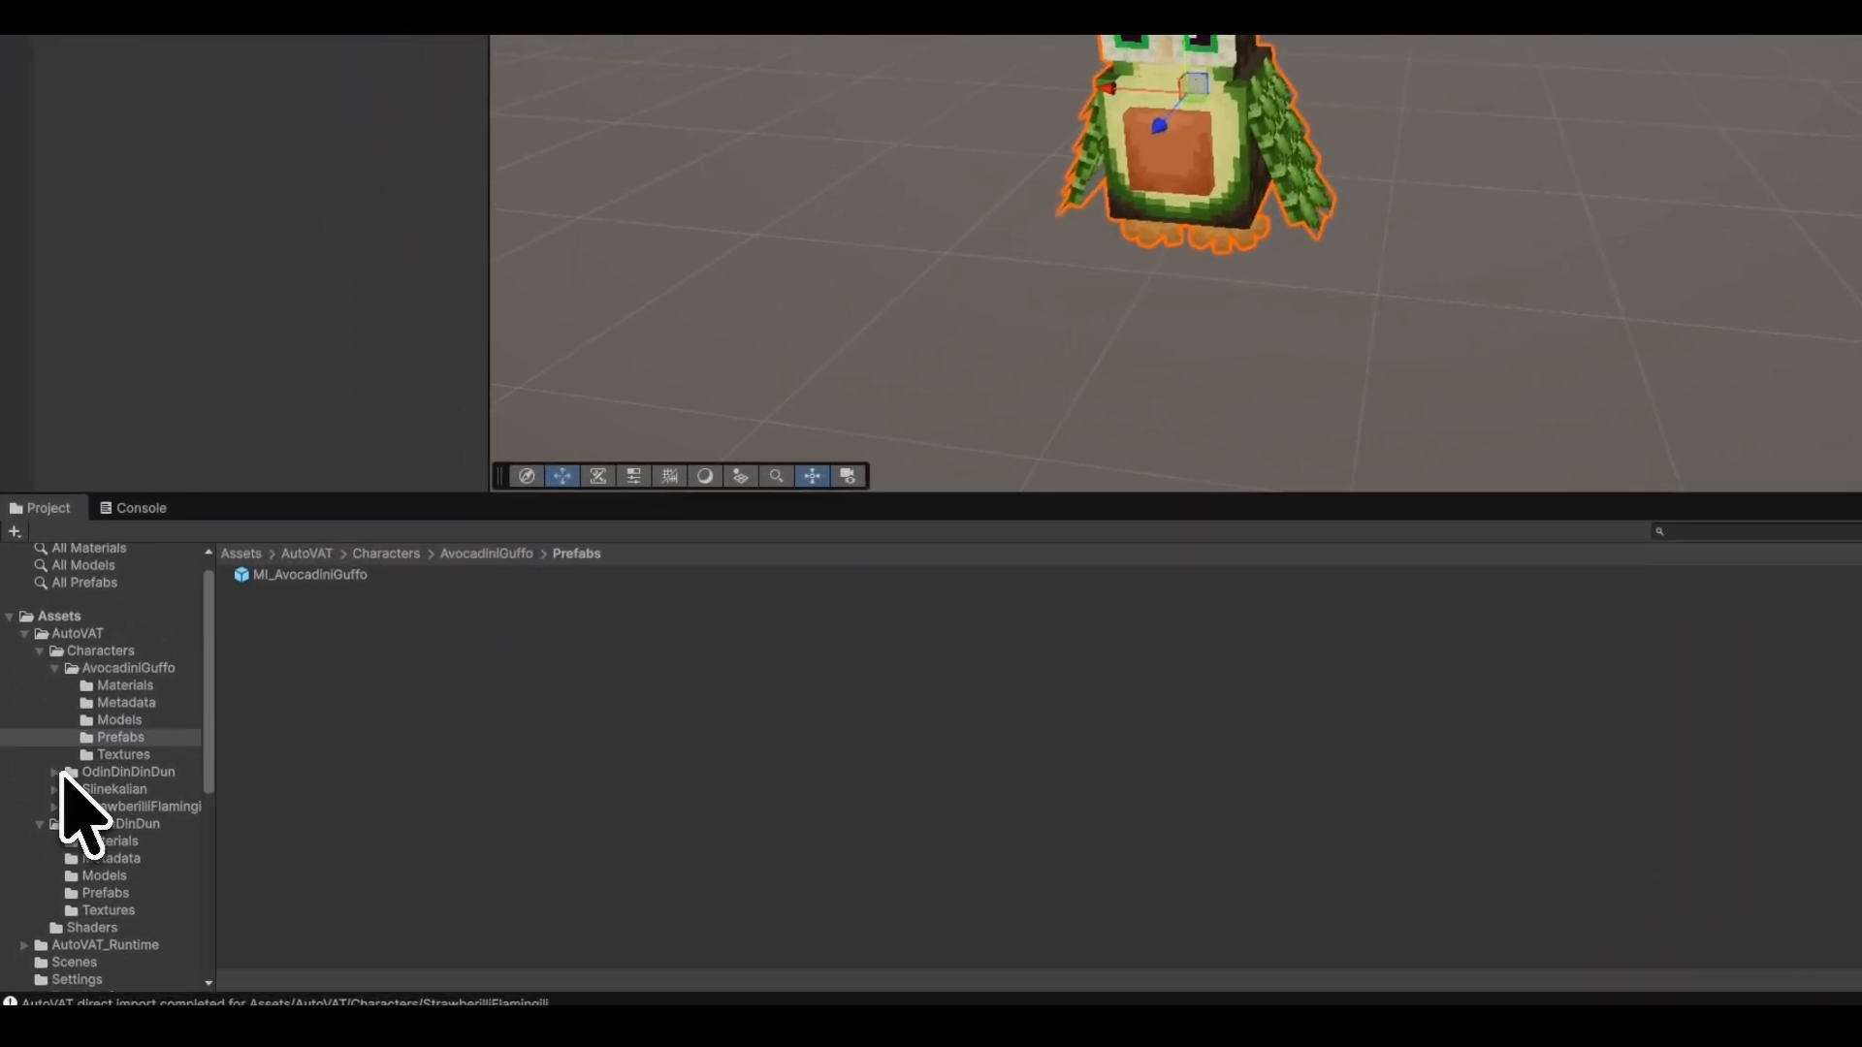
- Place the MI_OdinDinDinDun prefab from Characters/OdinDinDinDun/Prefabs next to the avocado character in the scene
{"action": "left_click", "coordinate": [86, 849]}
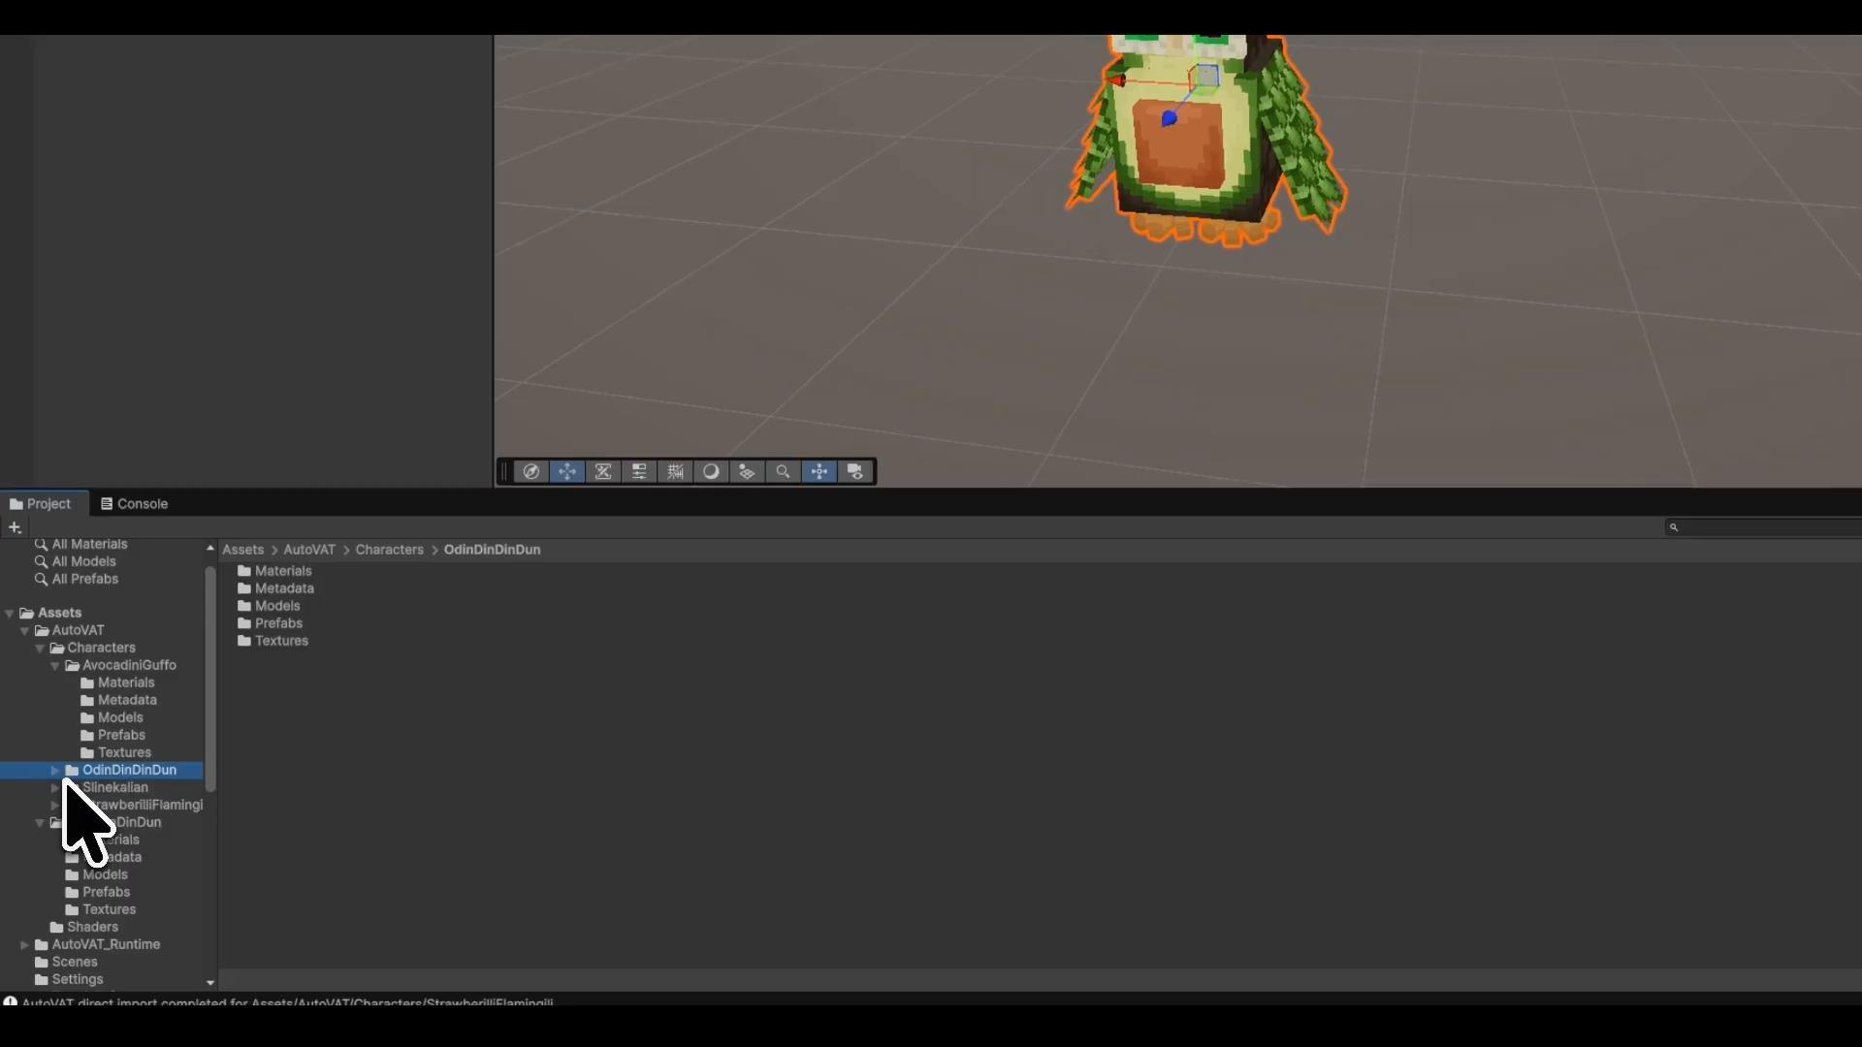
{"action": "left_click", "coordinate": [54, 773]}
{"action": "left_click", "coordinate": [121, 840]}
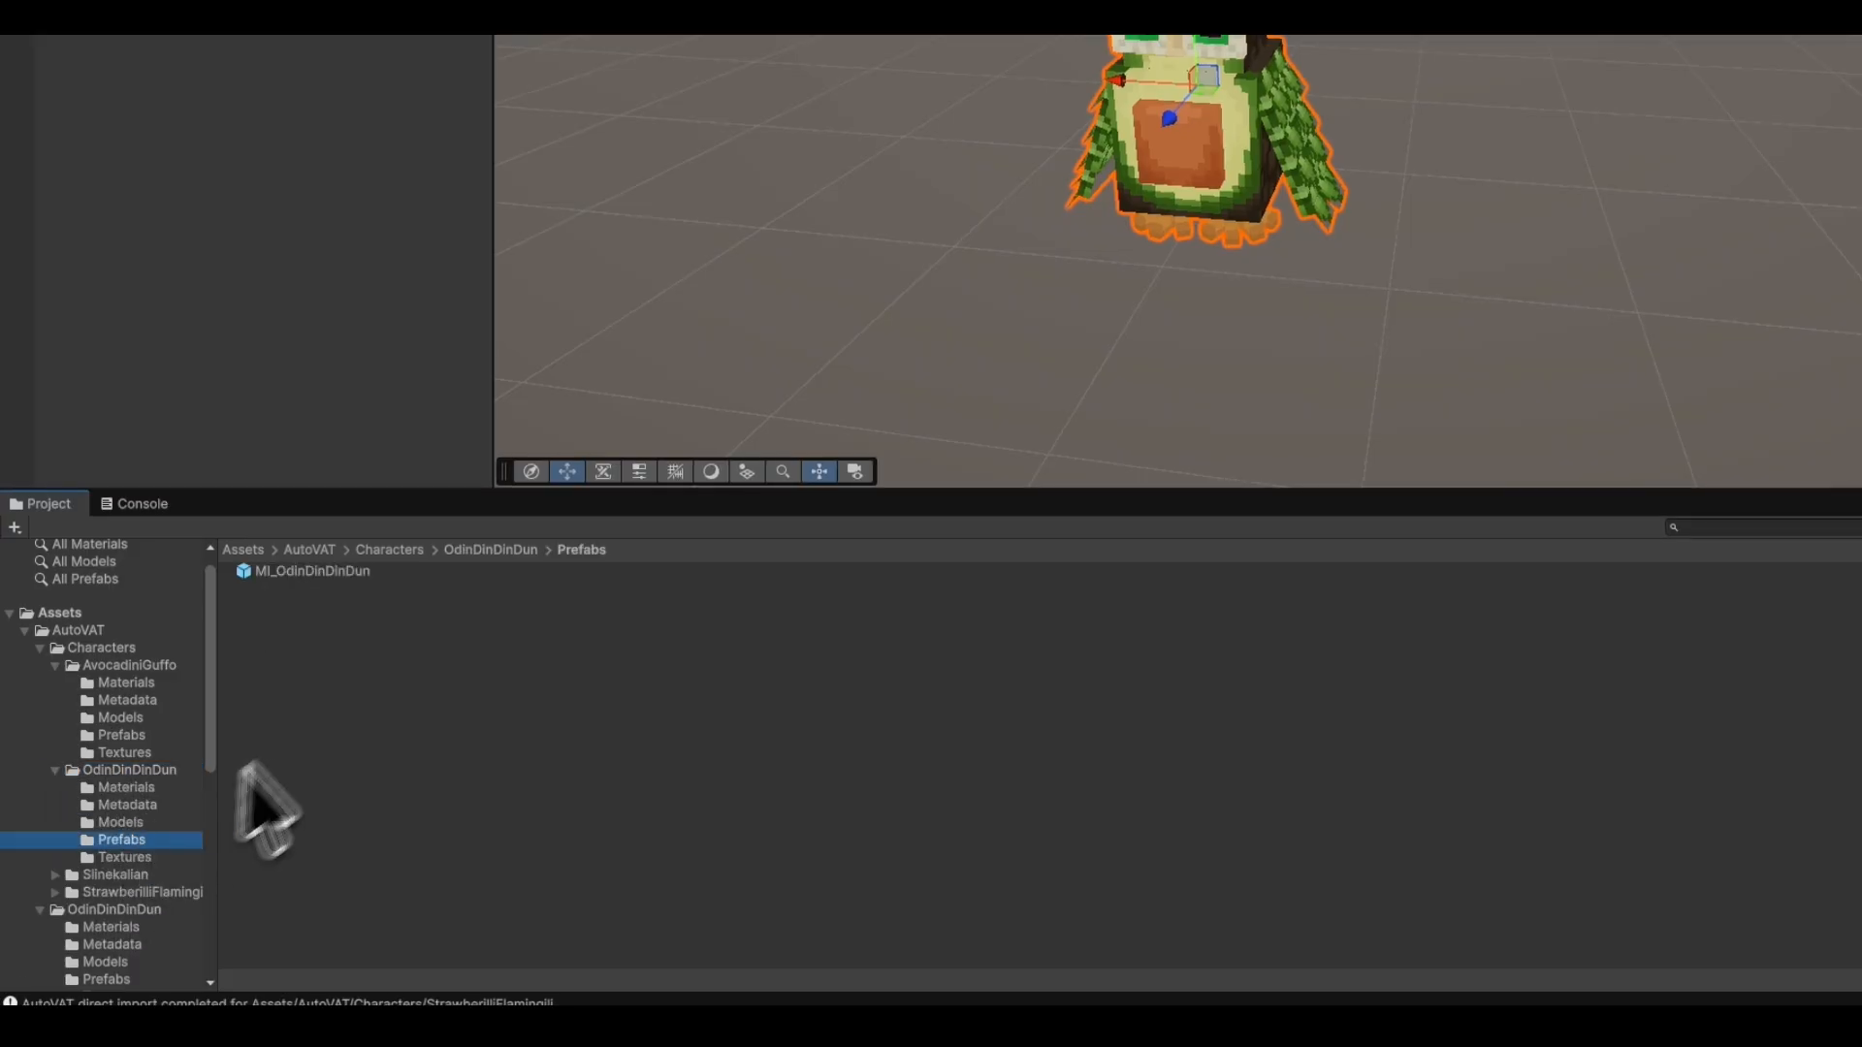
{"action": "left_click_drag", "start_coordinate": [334, 578], "coordinate": [1513, 279]}
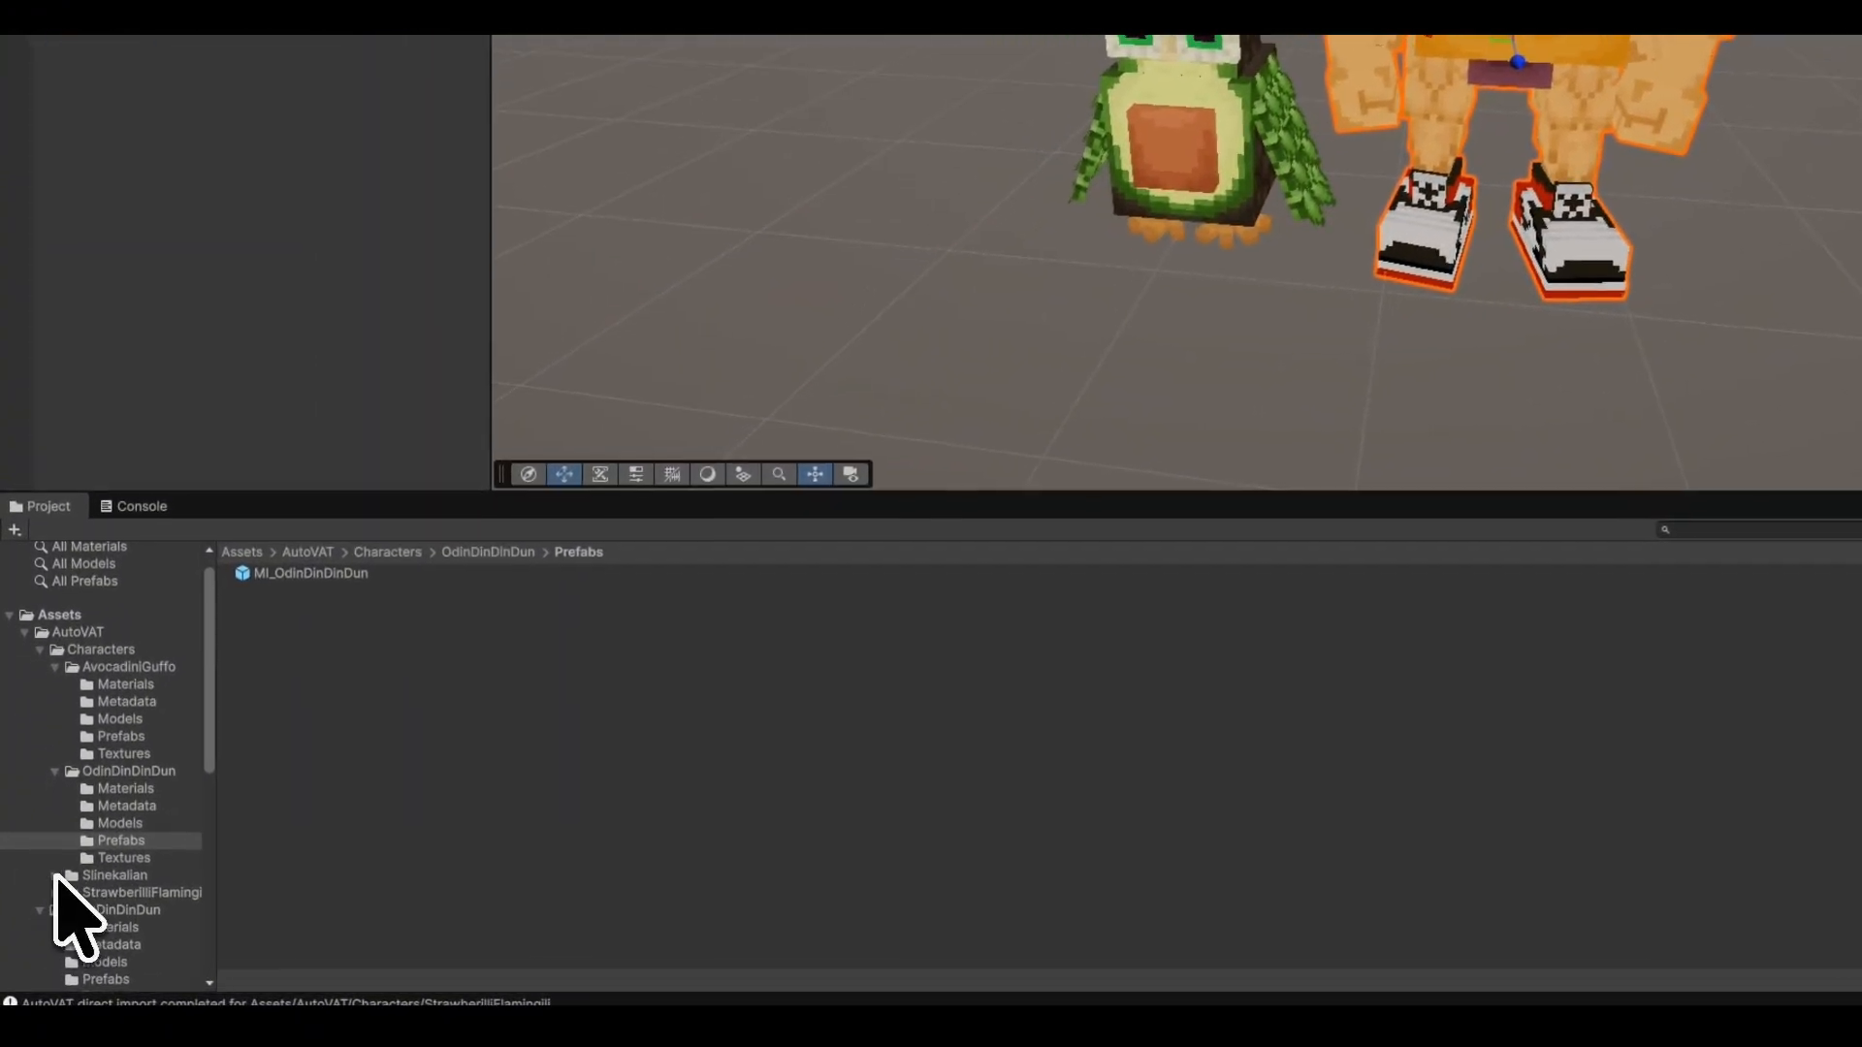
- Place the MI_Slinekalian prefab beside the avocado character and the MI_StrawberilliFlamingili prefab between the two orange characters
{"action": "left_click", "coordinate": [37, 917]}
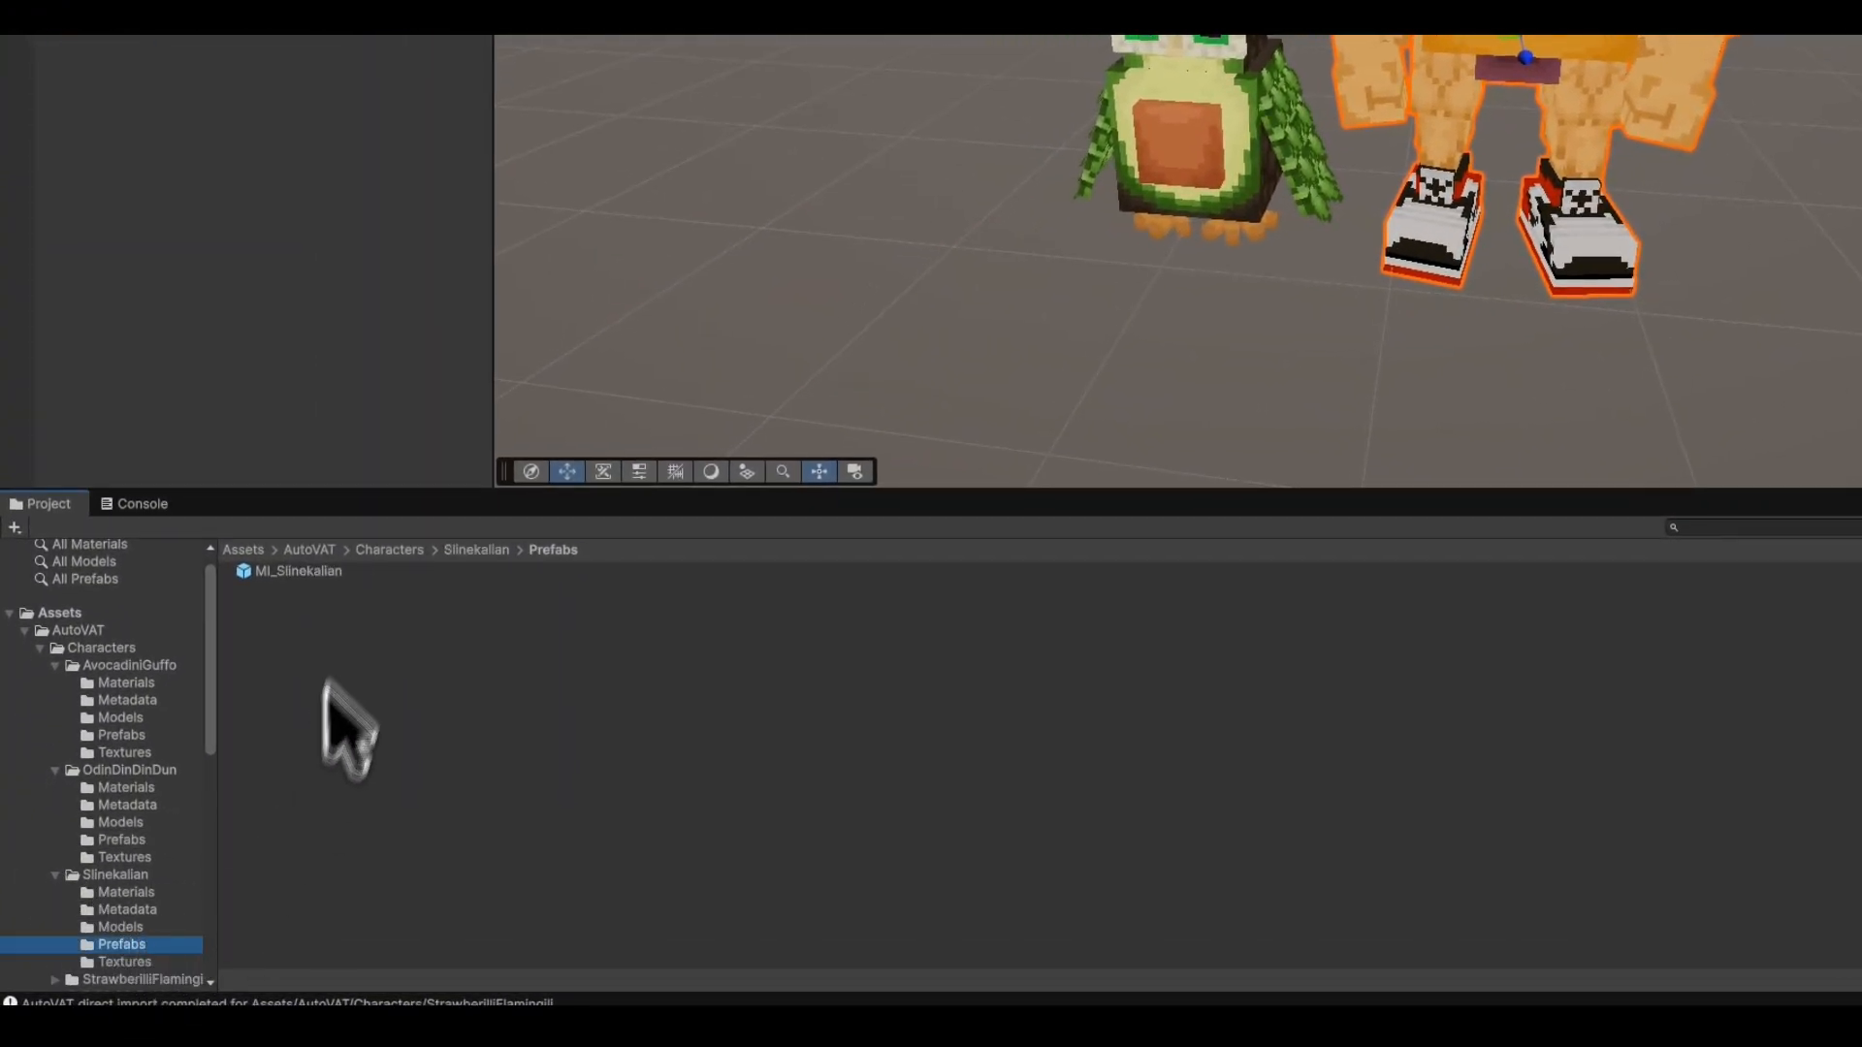
{"action": "left_click_drag", "start_coordinate": [318, 572], "coordinate": [625, 490]}
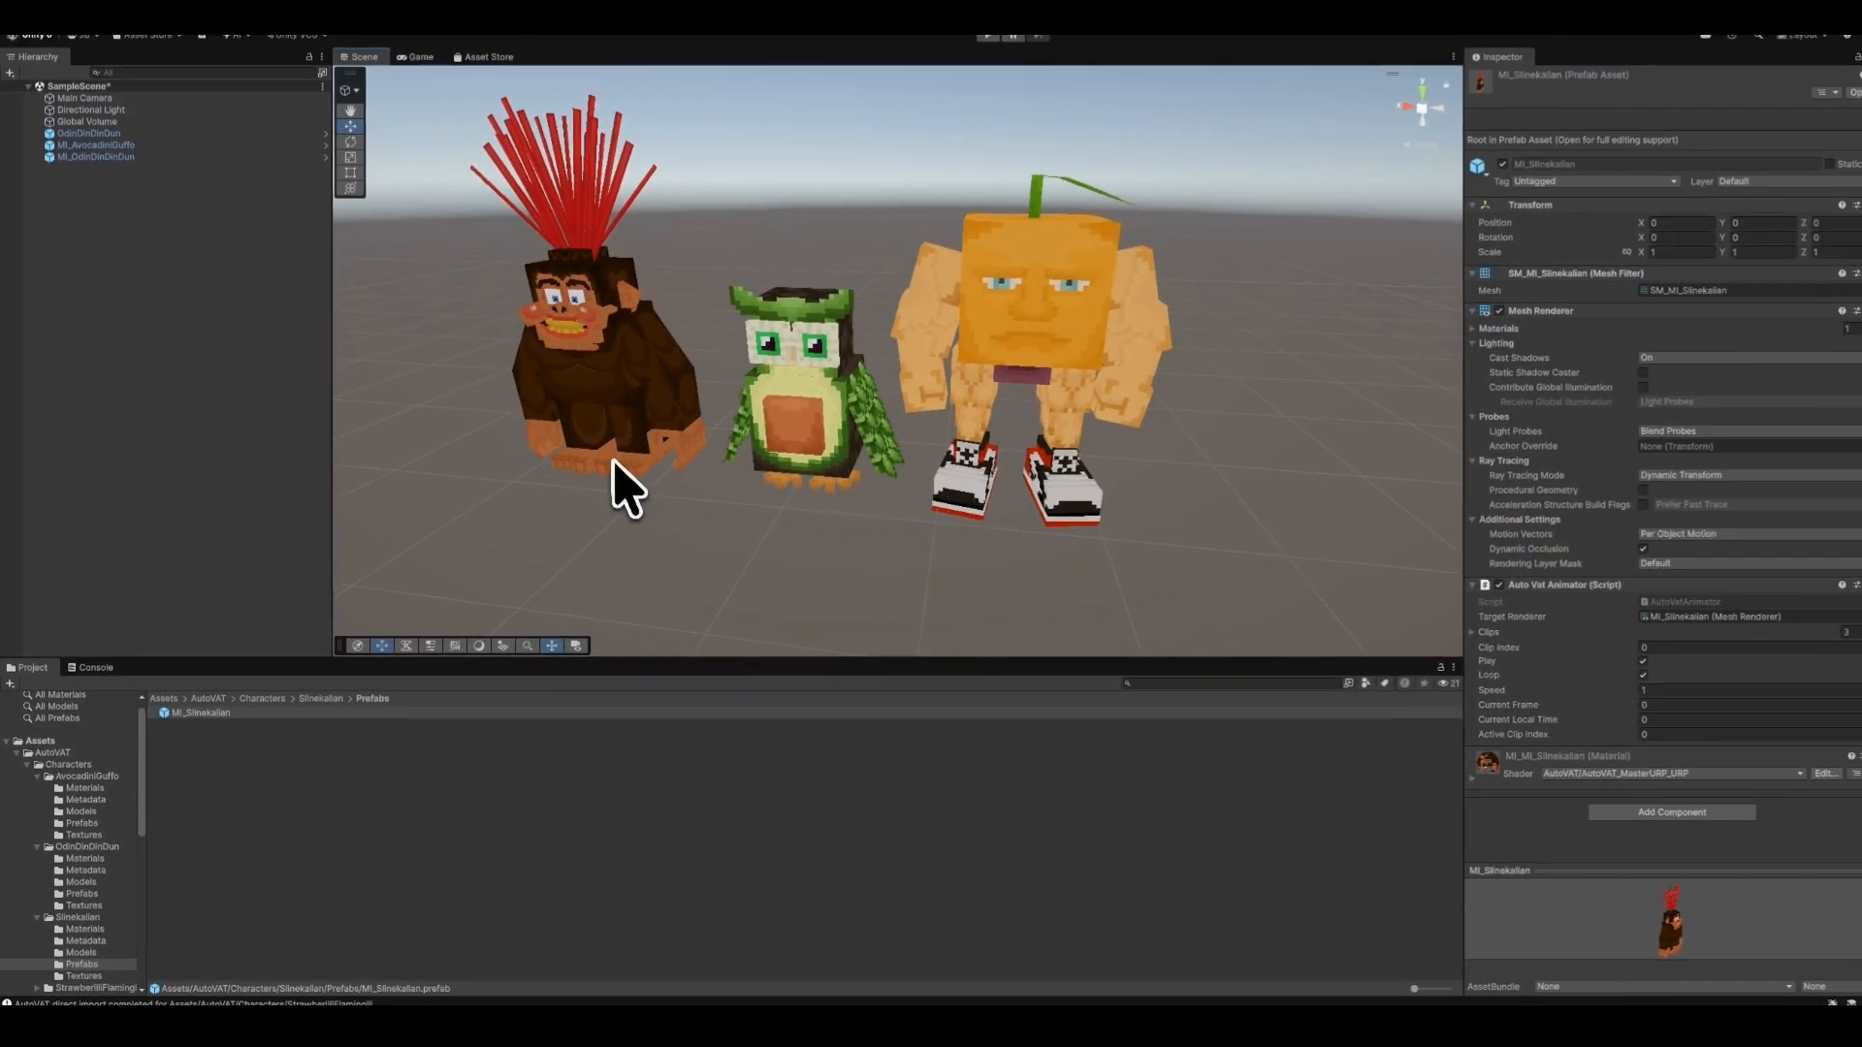
{"action": "scroll", "coordinate": [75, 917], "scroll_direction": "down", "scroll_amount": 2}
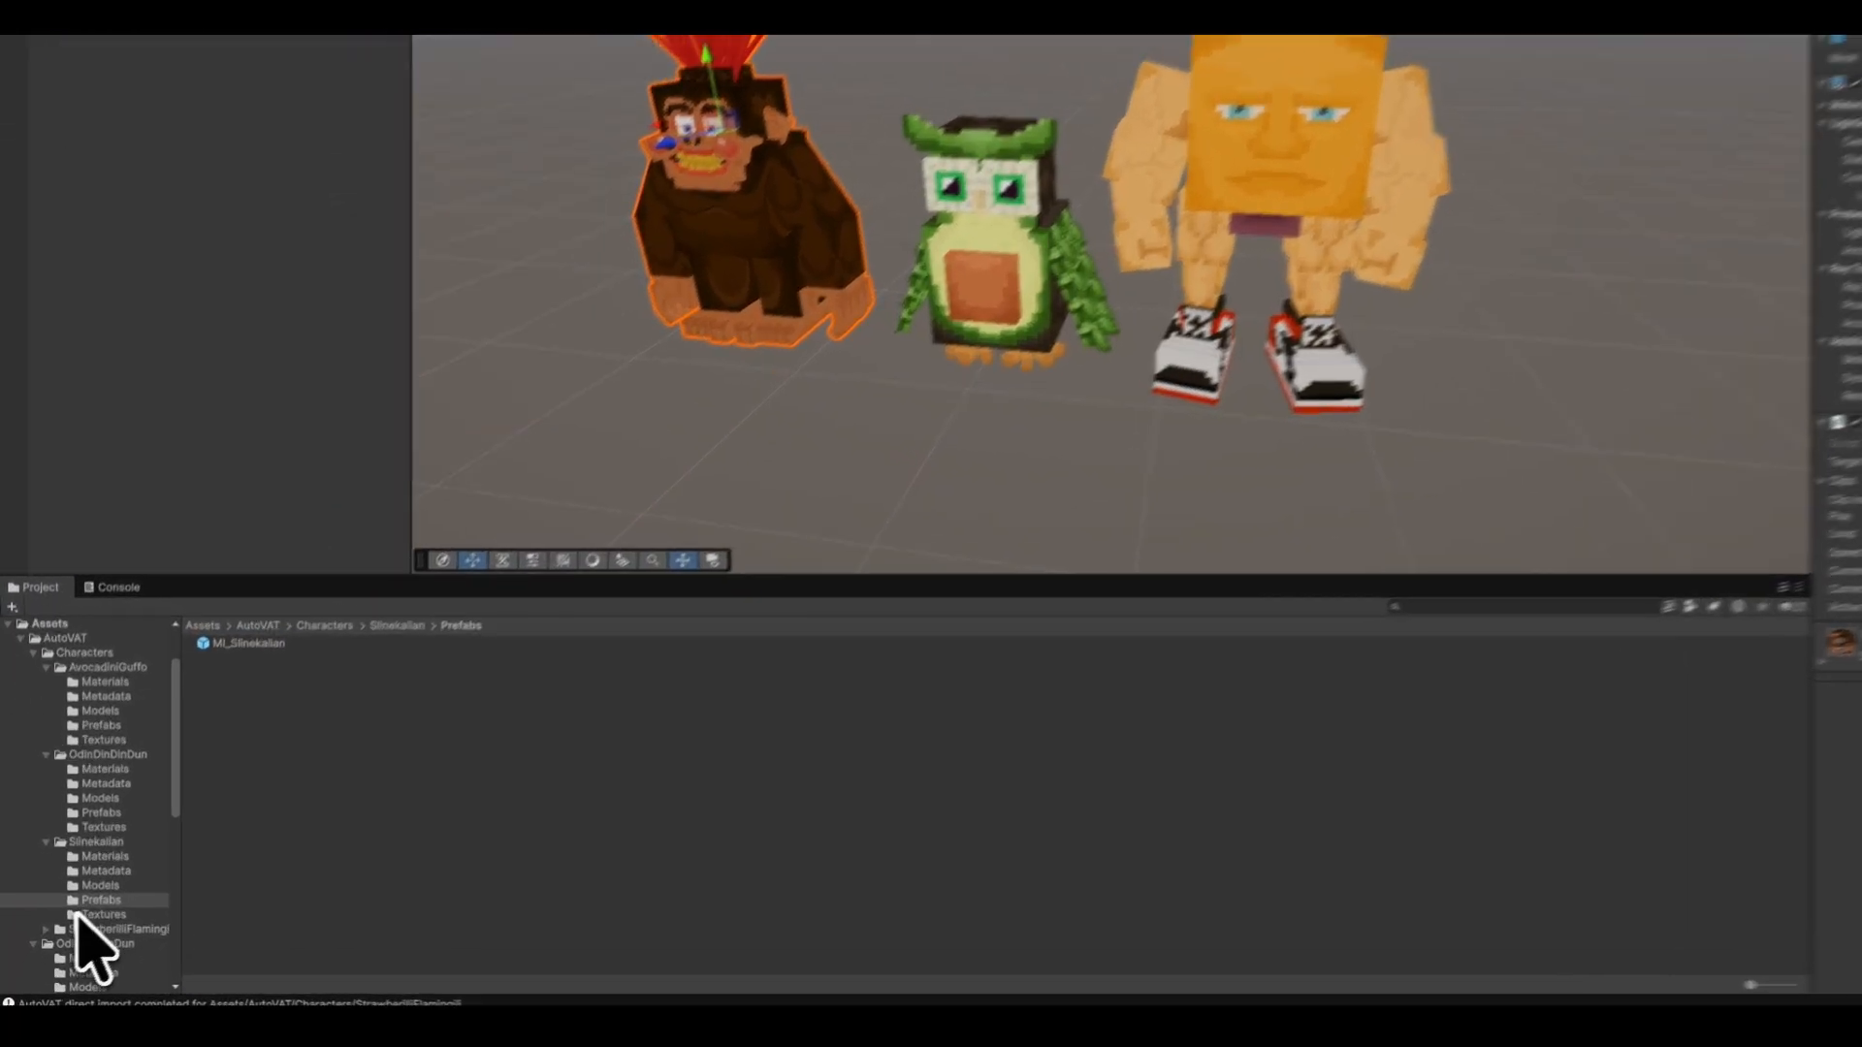
{"action": "left_click", "coordinate": [45, 929]}
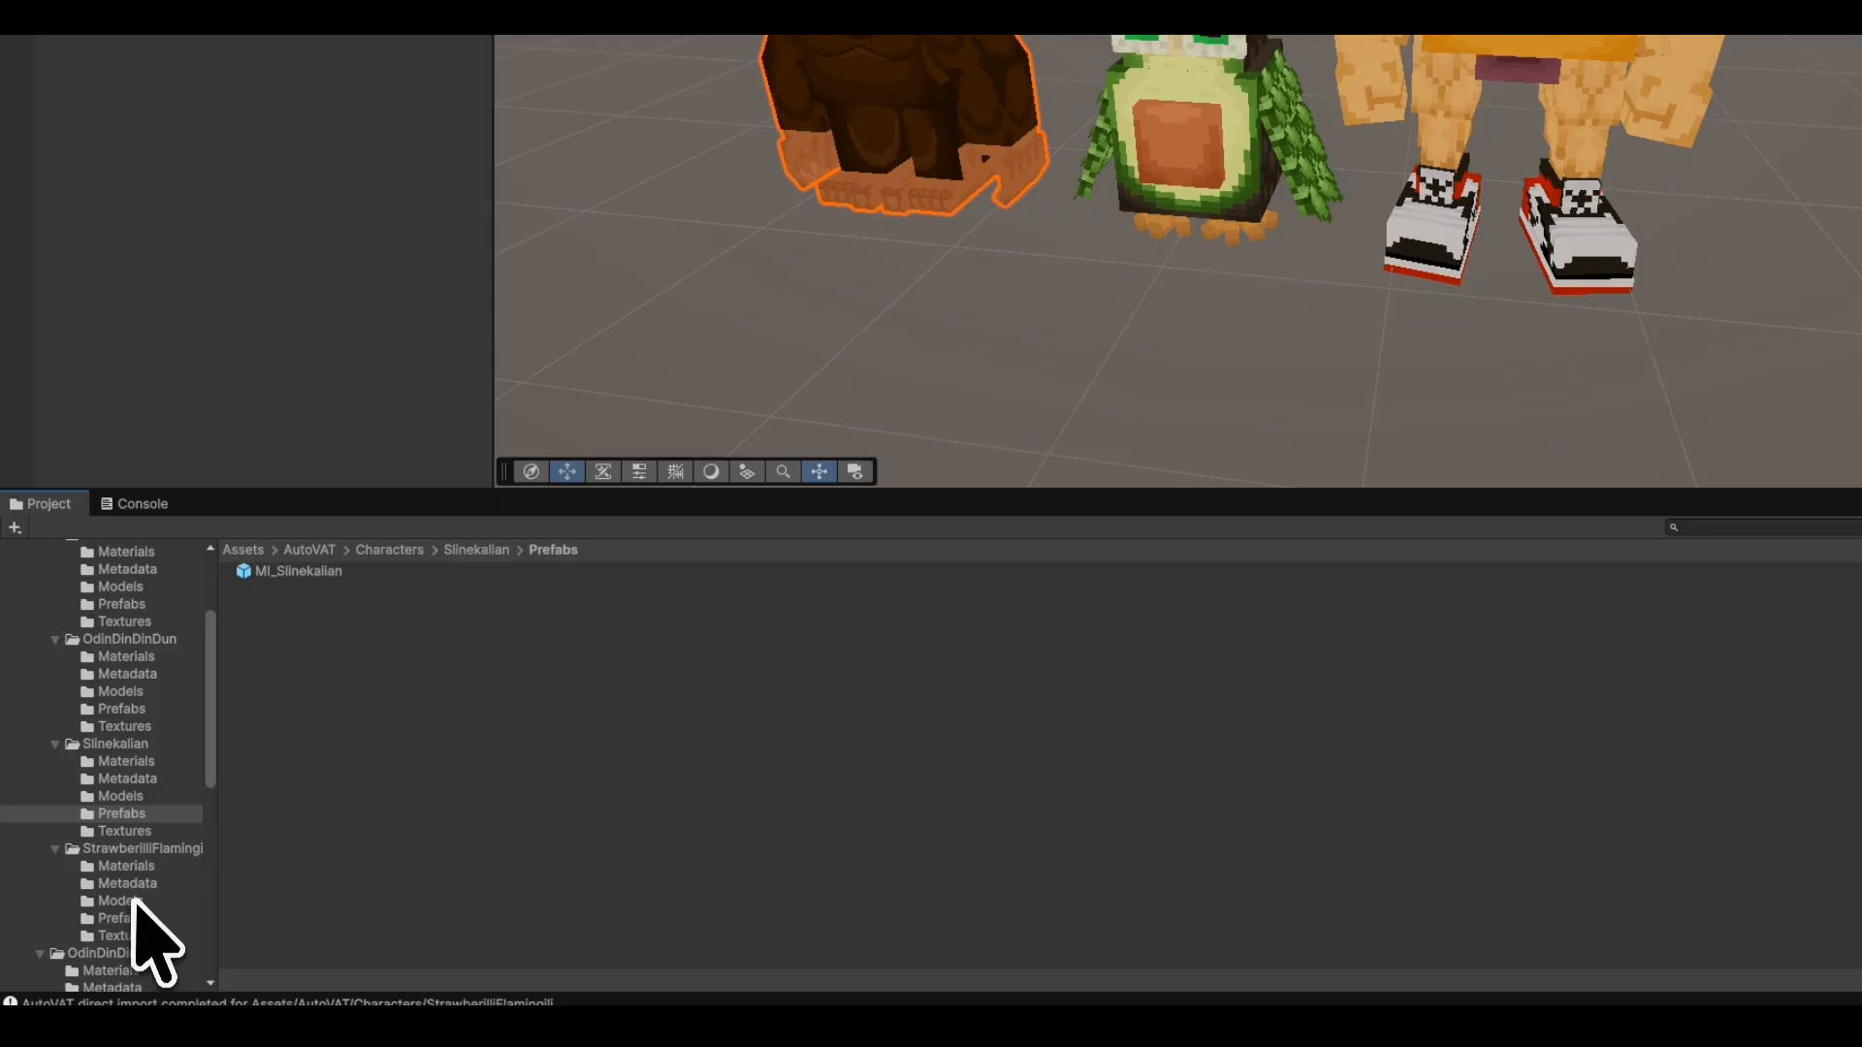
{"action": "left_click_drag", "start_coordinate": [354, 574], "coordinate": [1861, 375]}
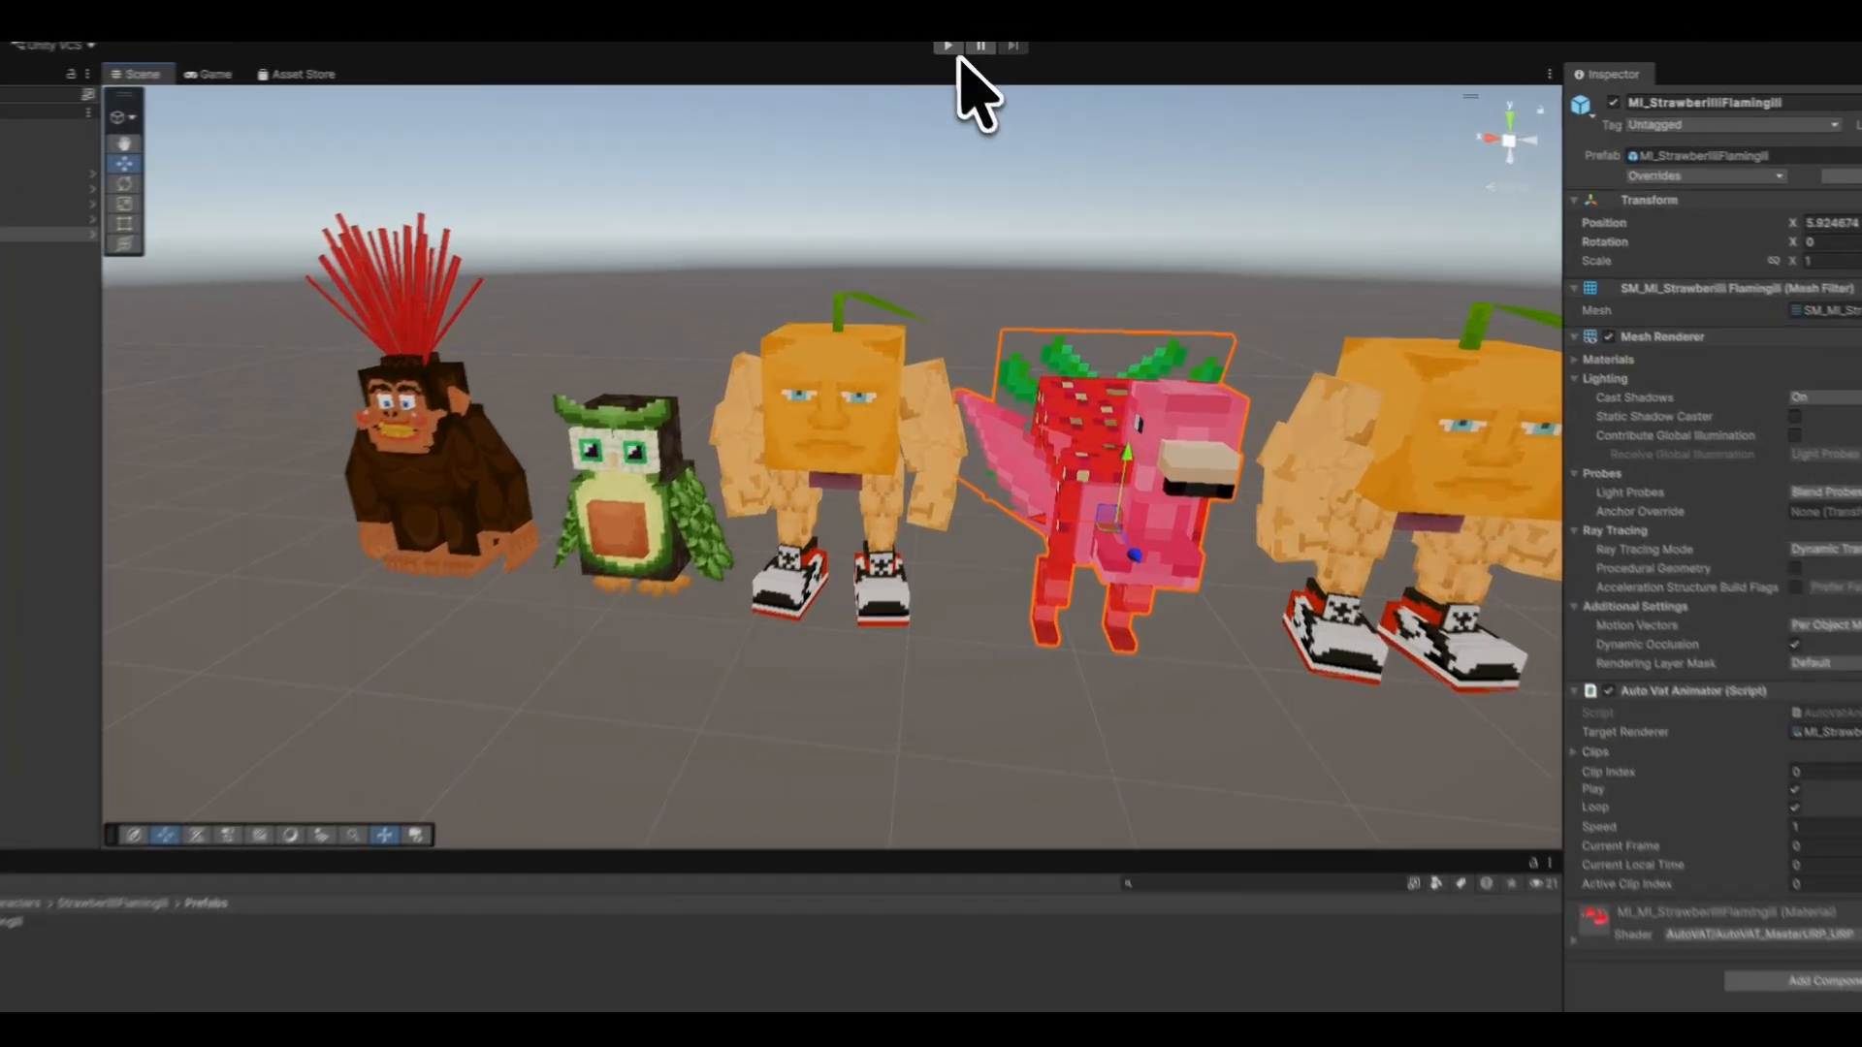
- Run Play mode and watch all the placed characters animate in the Scene view with nothing selected
{"action": "left_click", "coordinate": [977, 44]}
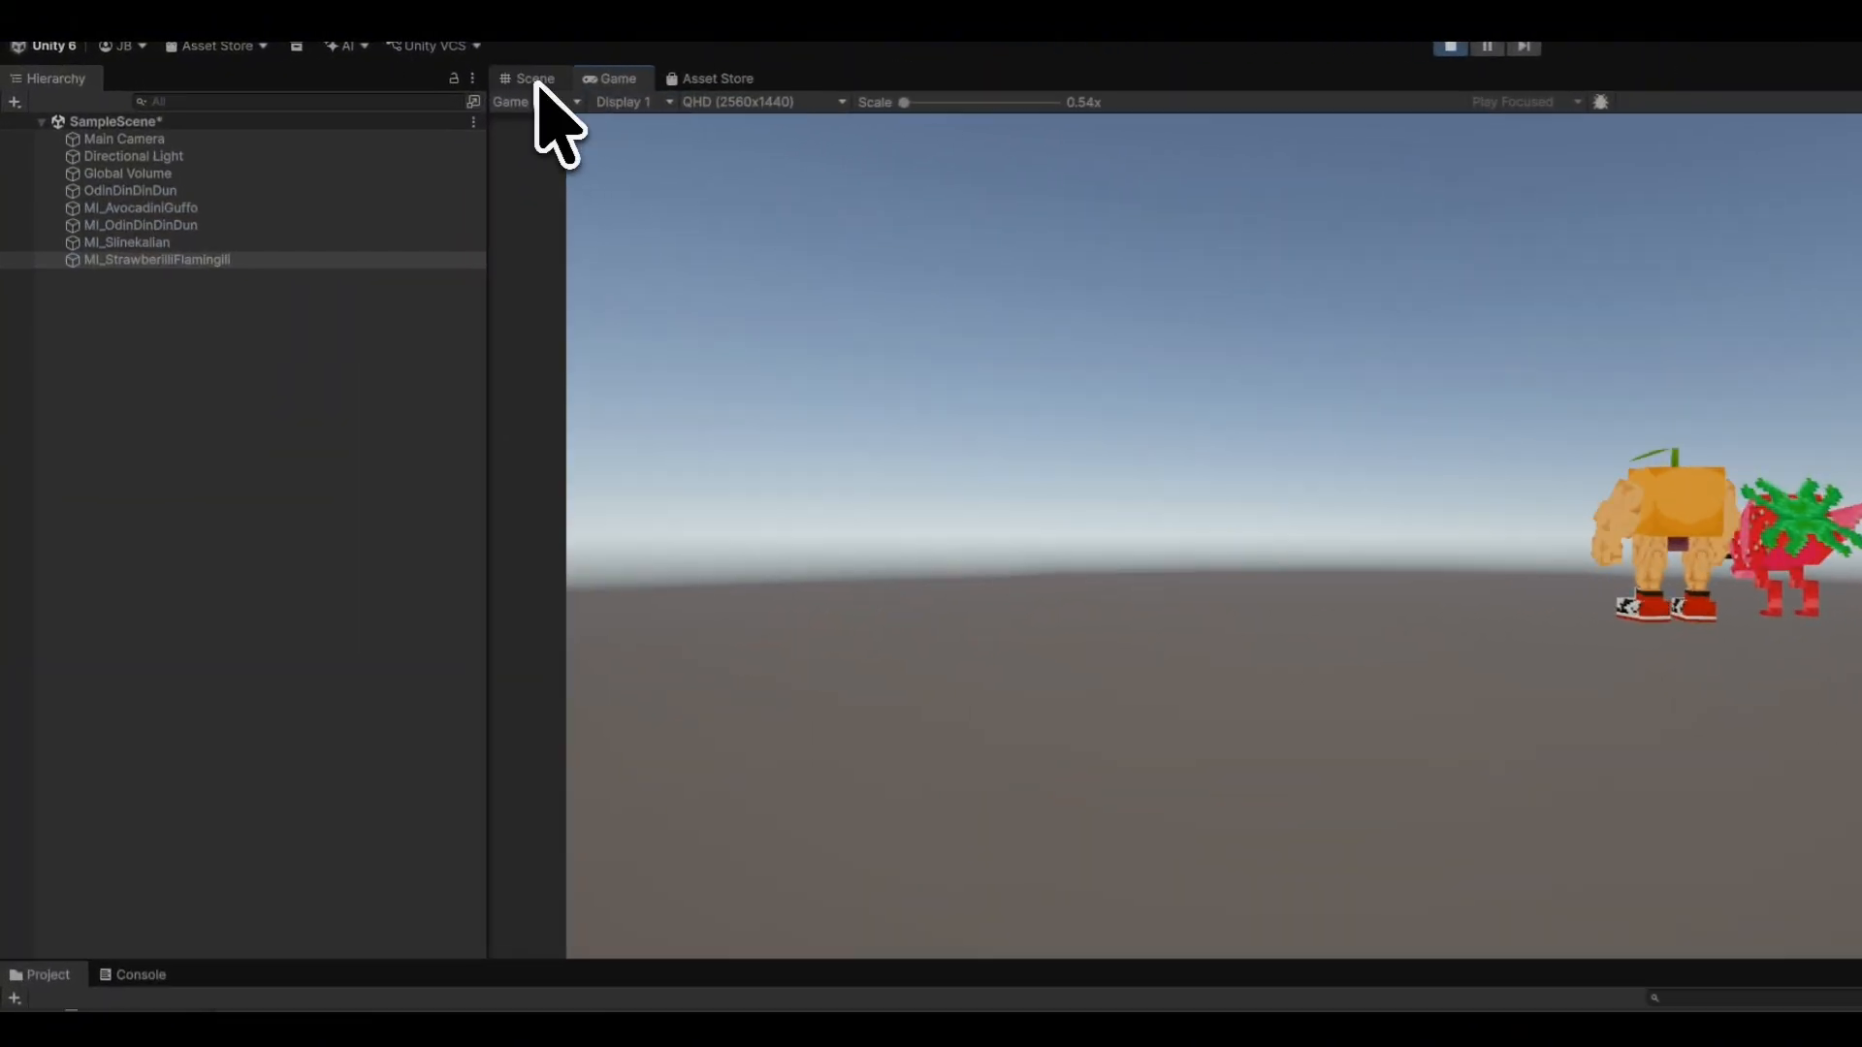
{"action": "left_click", "coordinate": [360, 66]}
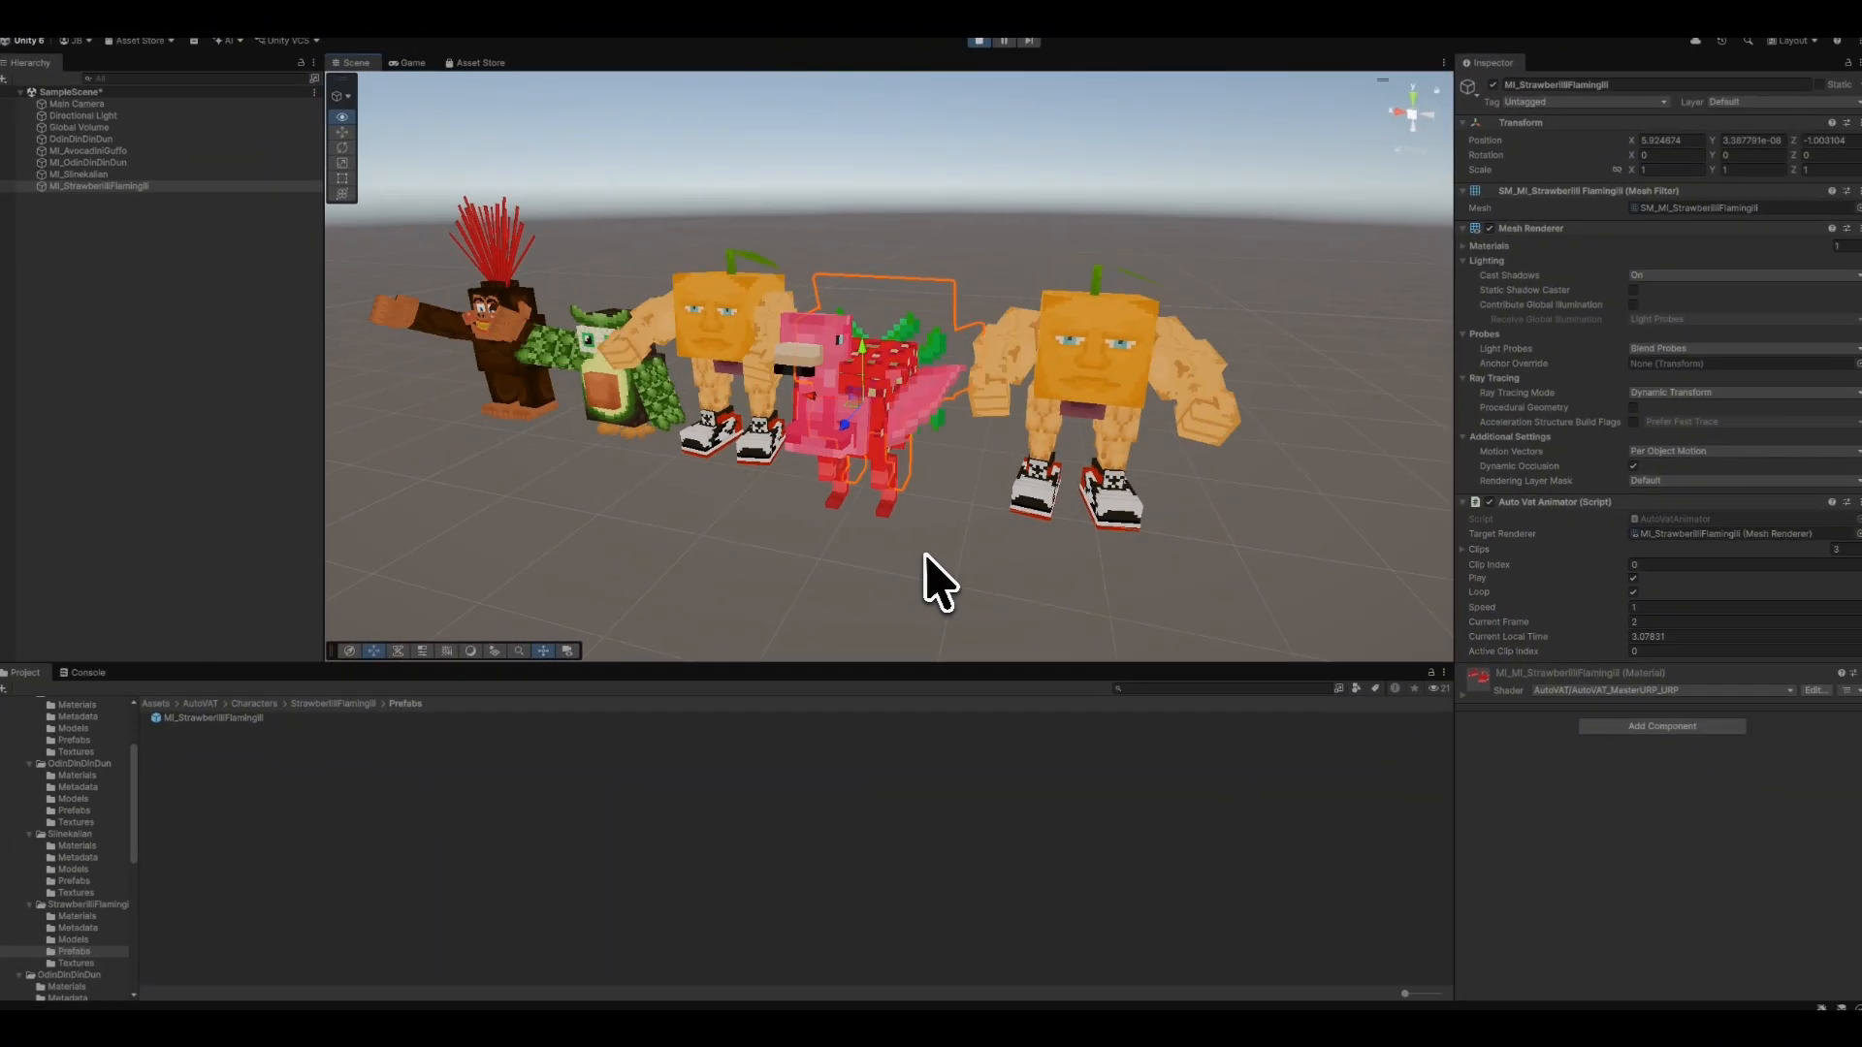
{"action": "left_click_drag", "start_coordinate": [923, 554], "coordinate": [936, 556], "text": "alt"}
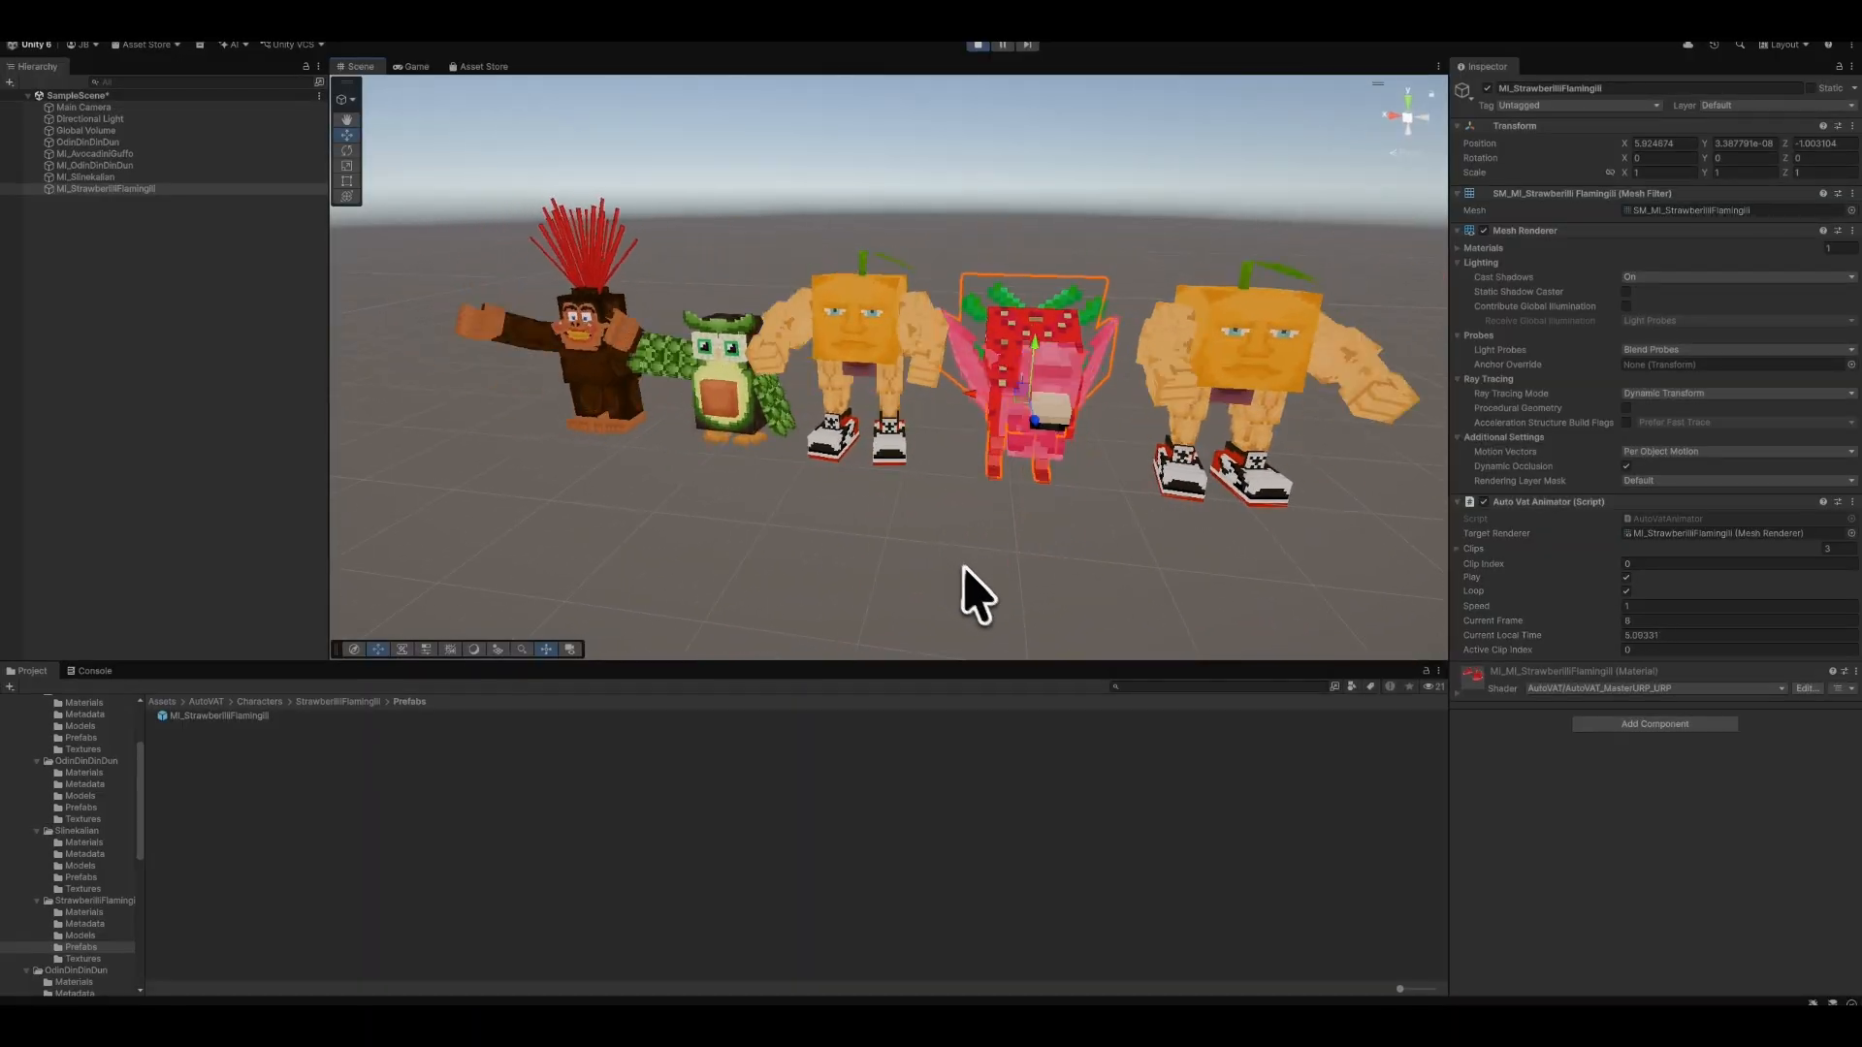
{"action": "left_click", "coordinate": [967, 571]}
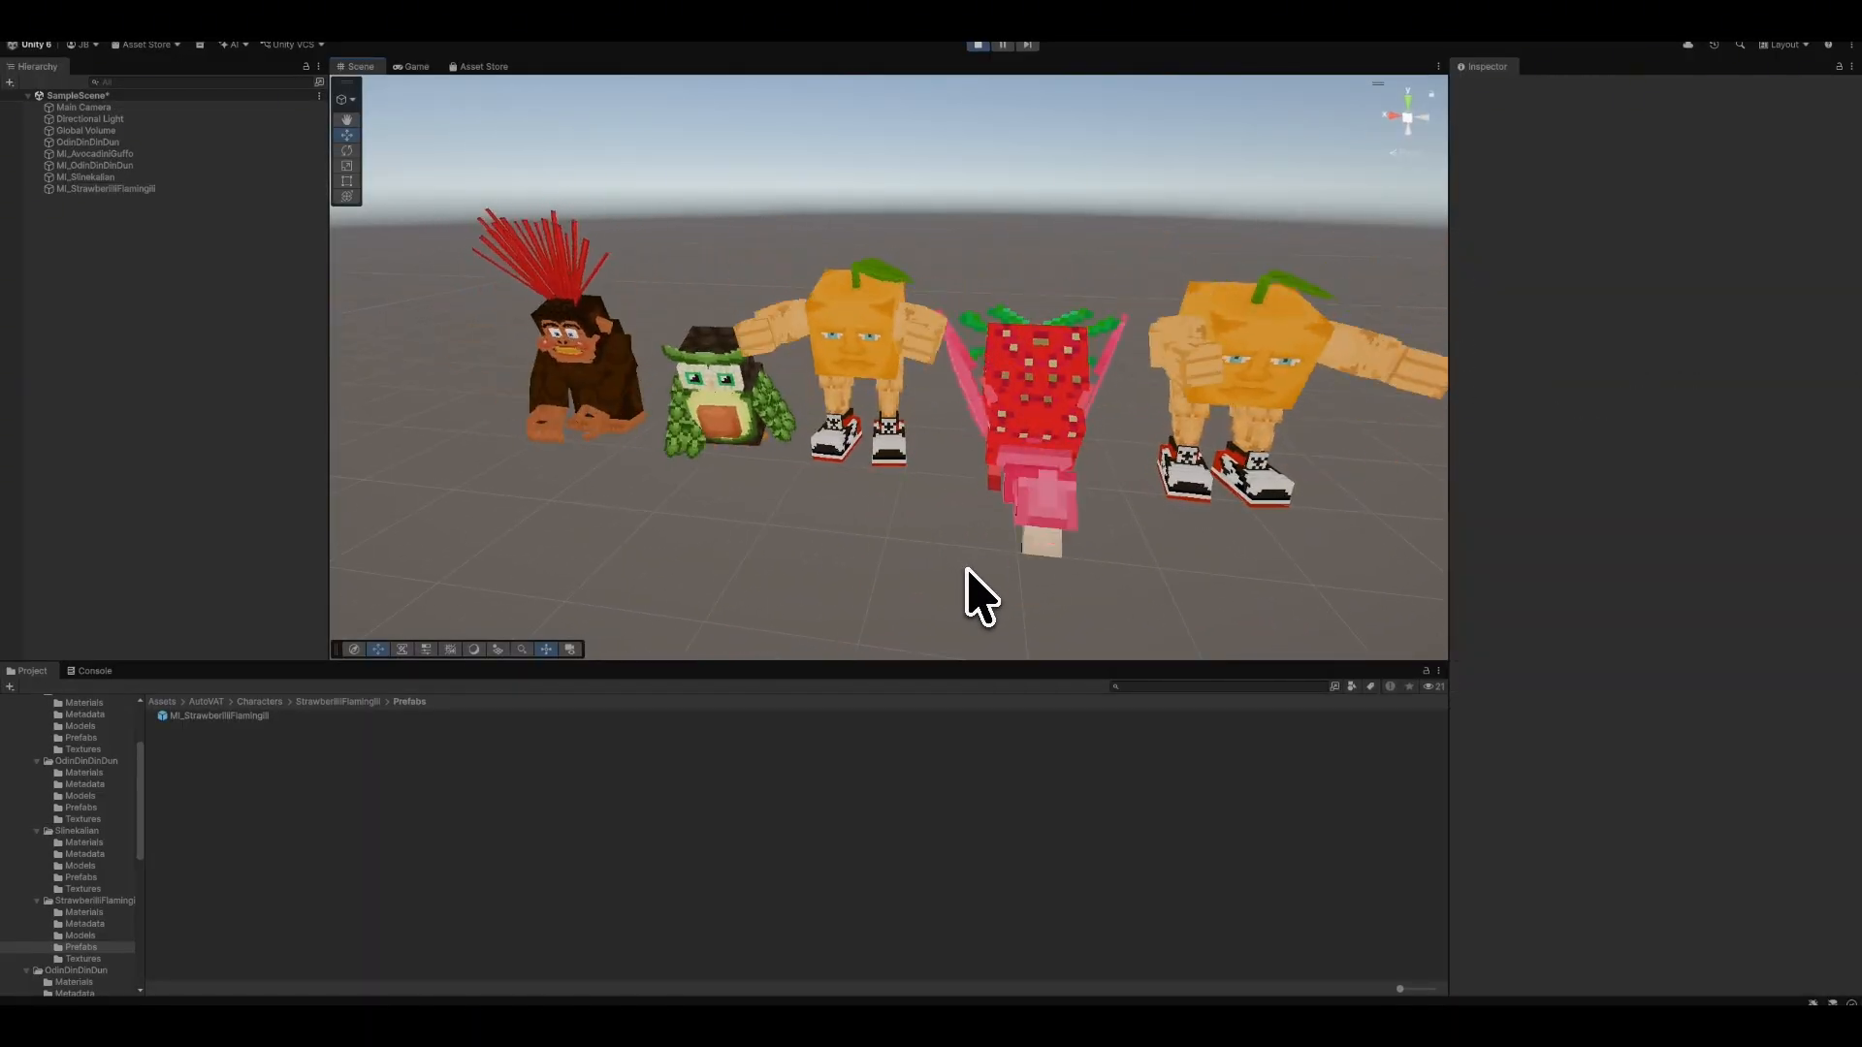